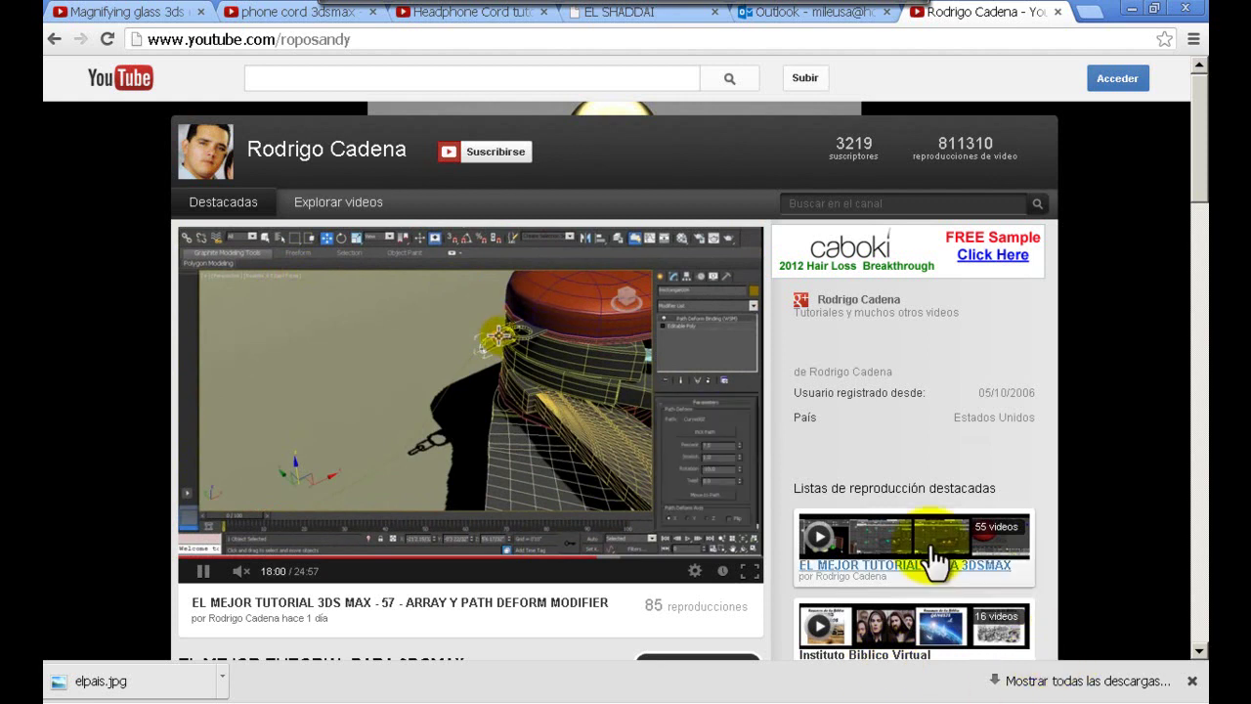
# Scroll through the tutorial video and pause it.
pyautogui.scroll(-2, 1120, 430)
pyautogui.scroll(-2, 1120, 426)
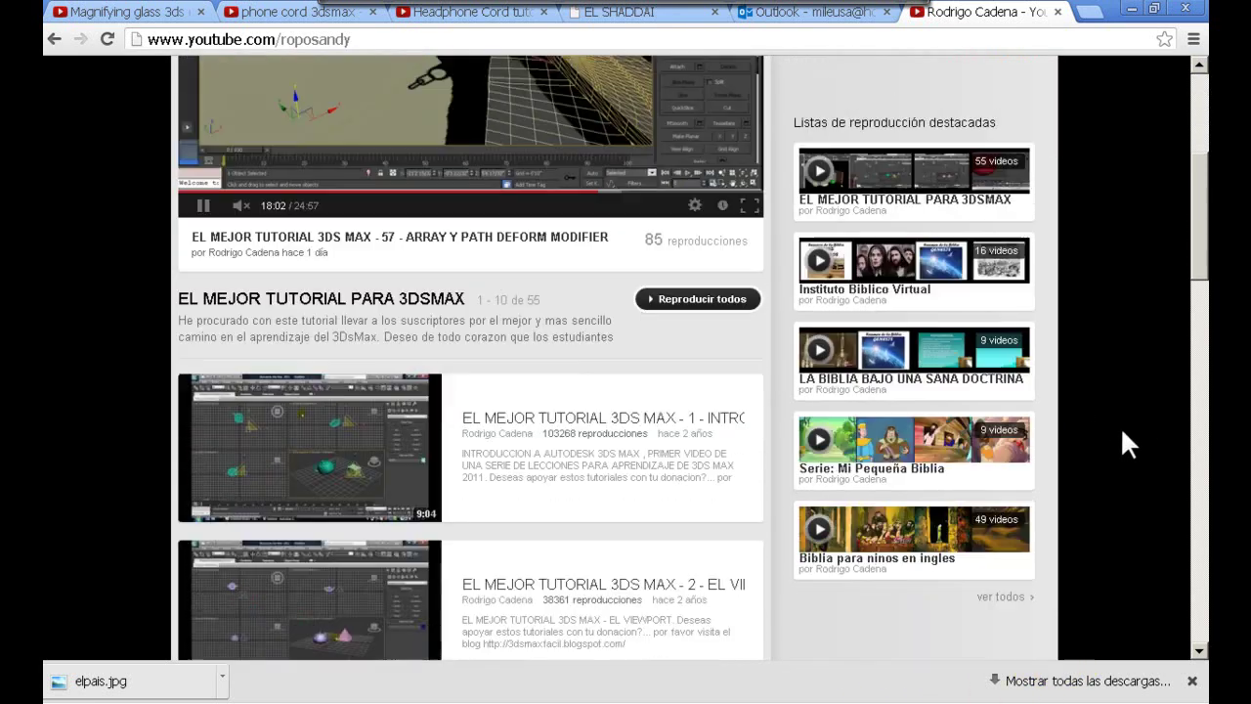
pyautogui.scroll(3, 1121, 428)
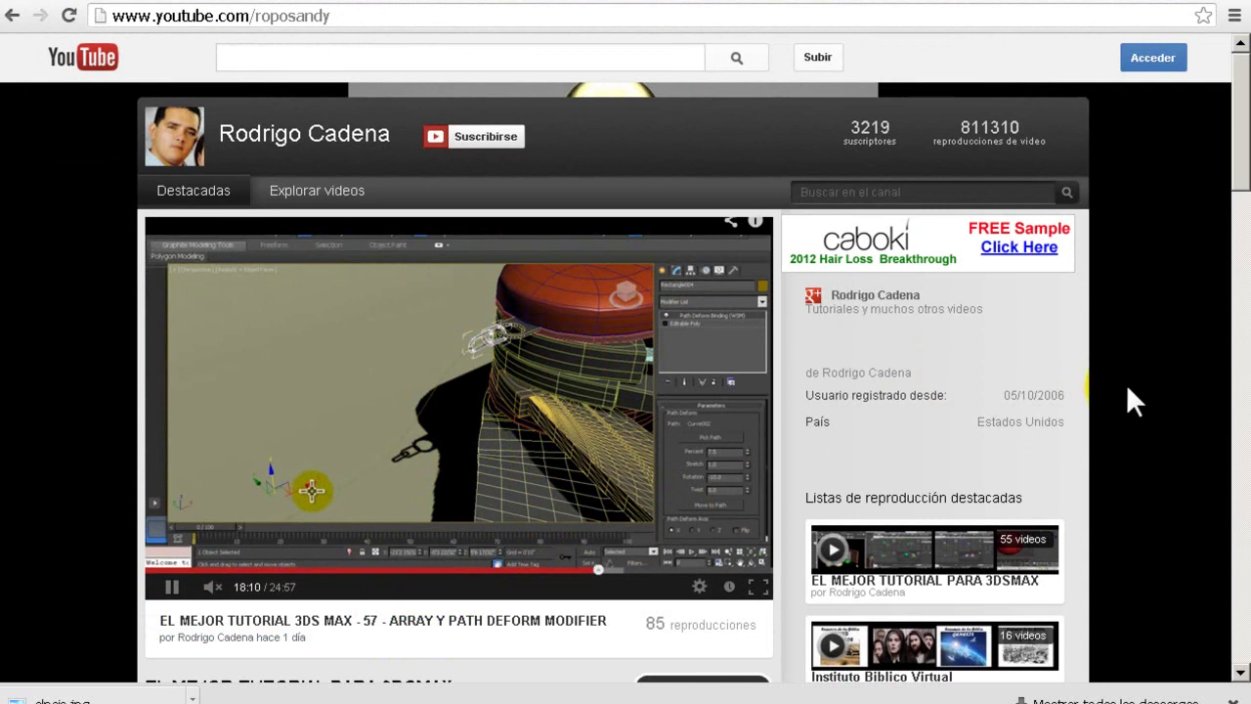
pyautogui.scroll(-3, 1126, 383)
pyautogui.scroll(-1, 977, 323)
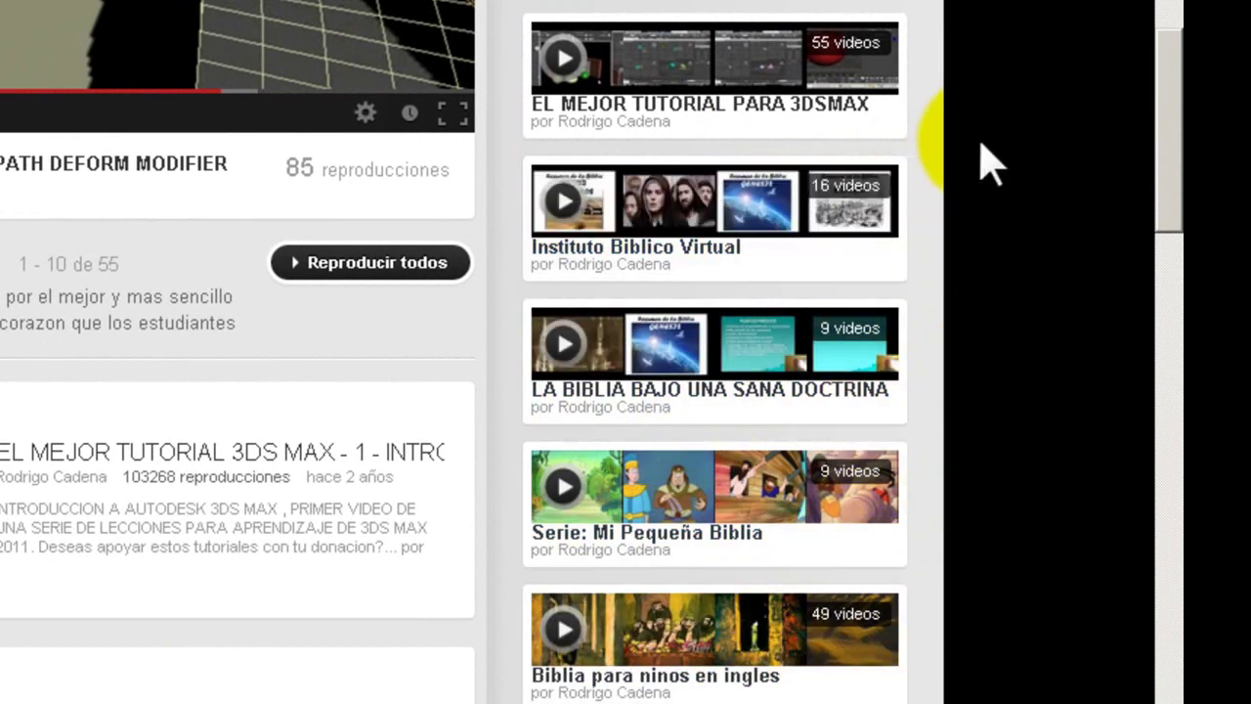
pyautogui.scroll(3, 804, 363)
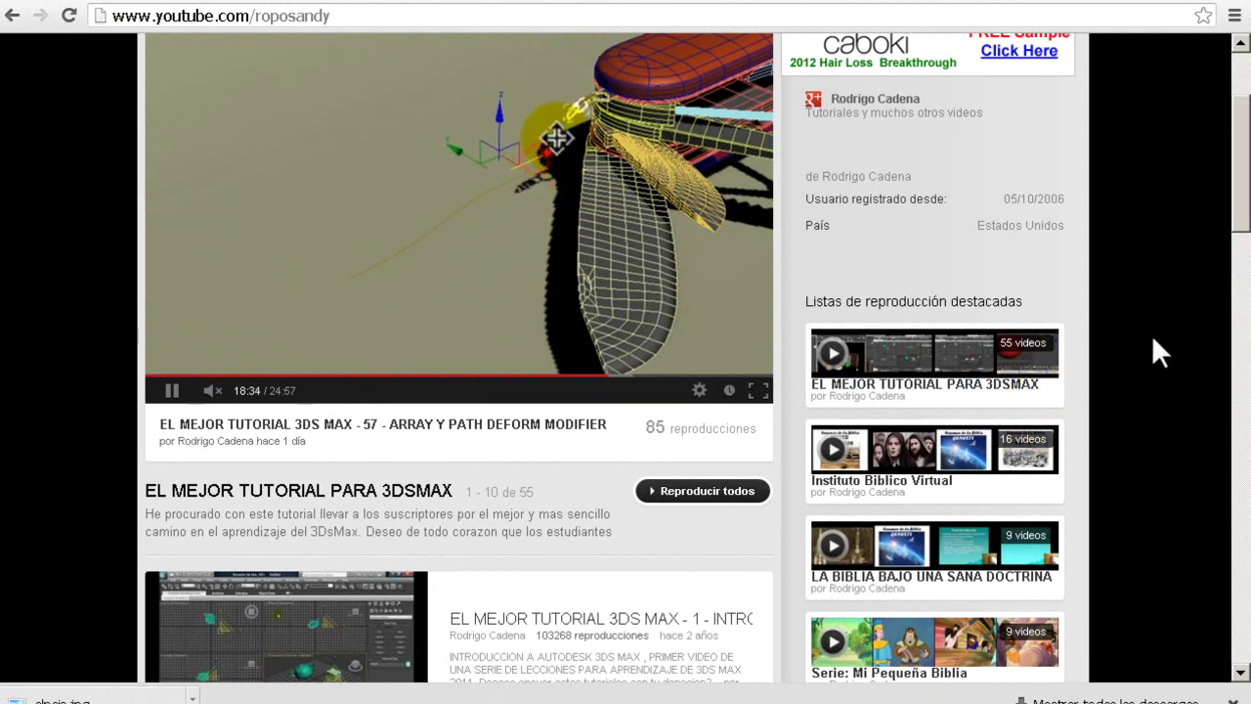
pyautogui.scroll(1, 1173, 338)
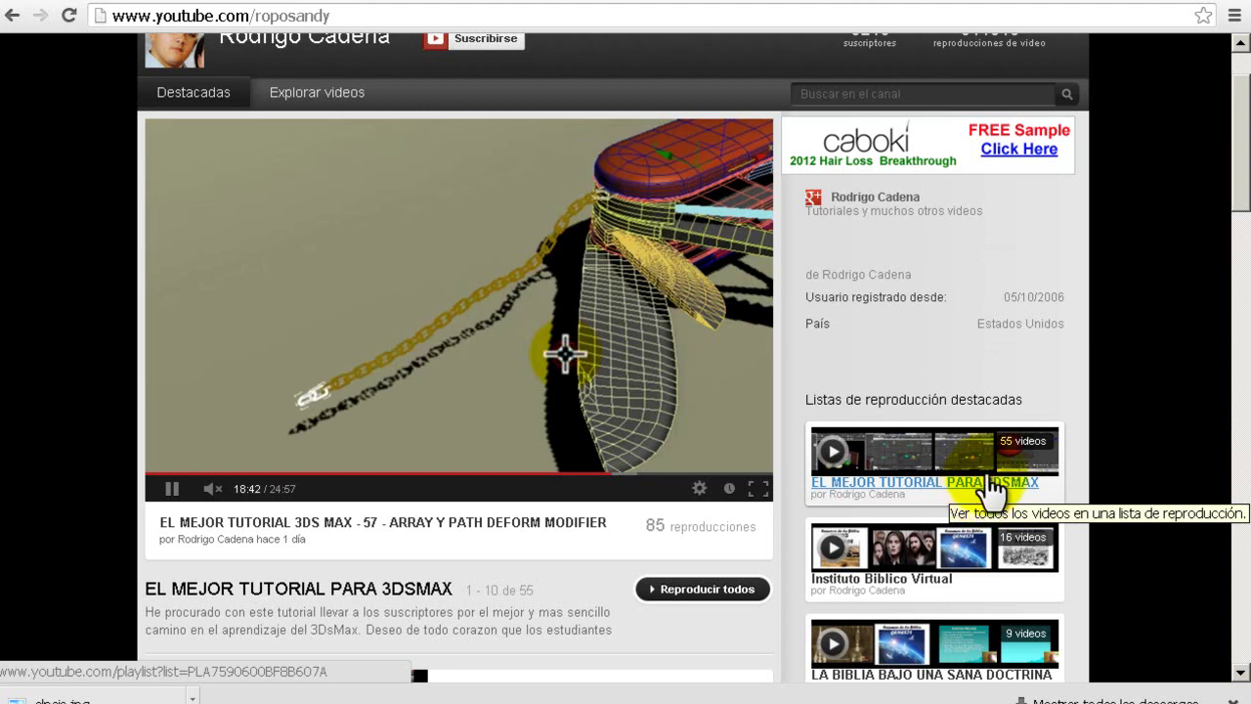
pyautogui.scroll(-1, 1159, 314)
pyautogui.scroll(1, 1159, 313)
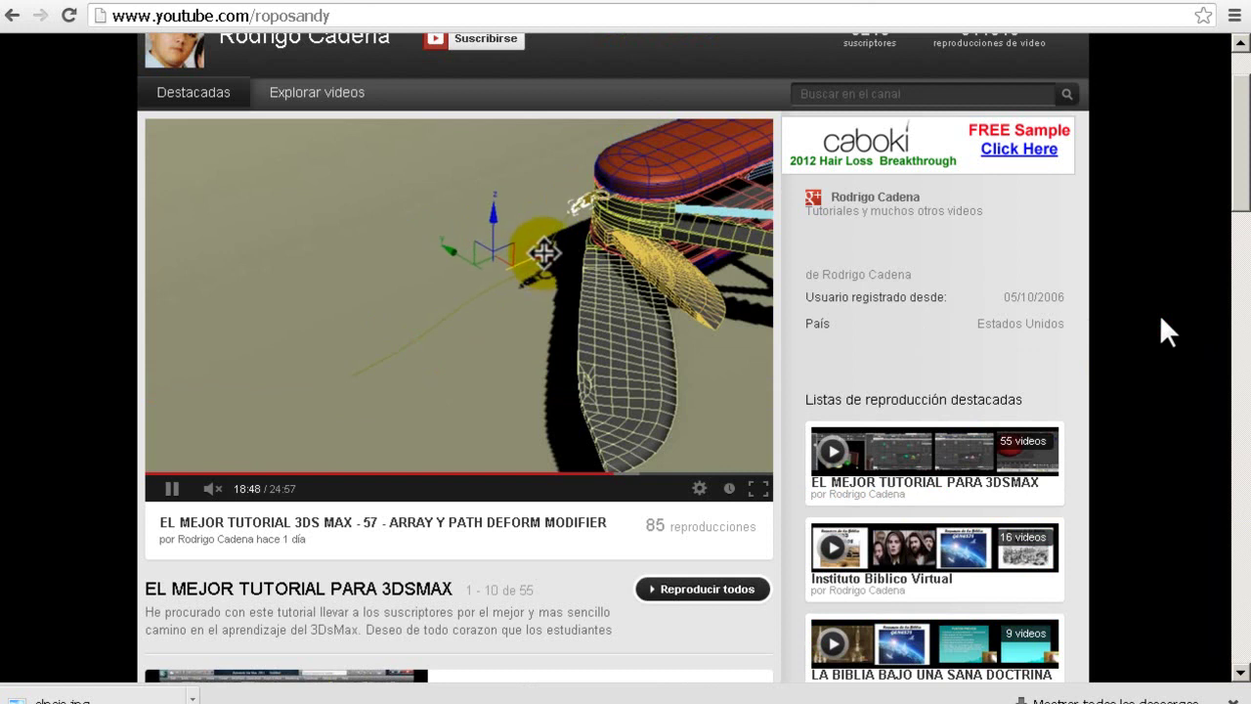
pyautogui.moveTo(458, 293)
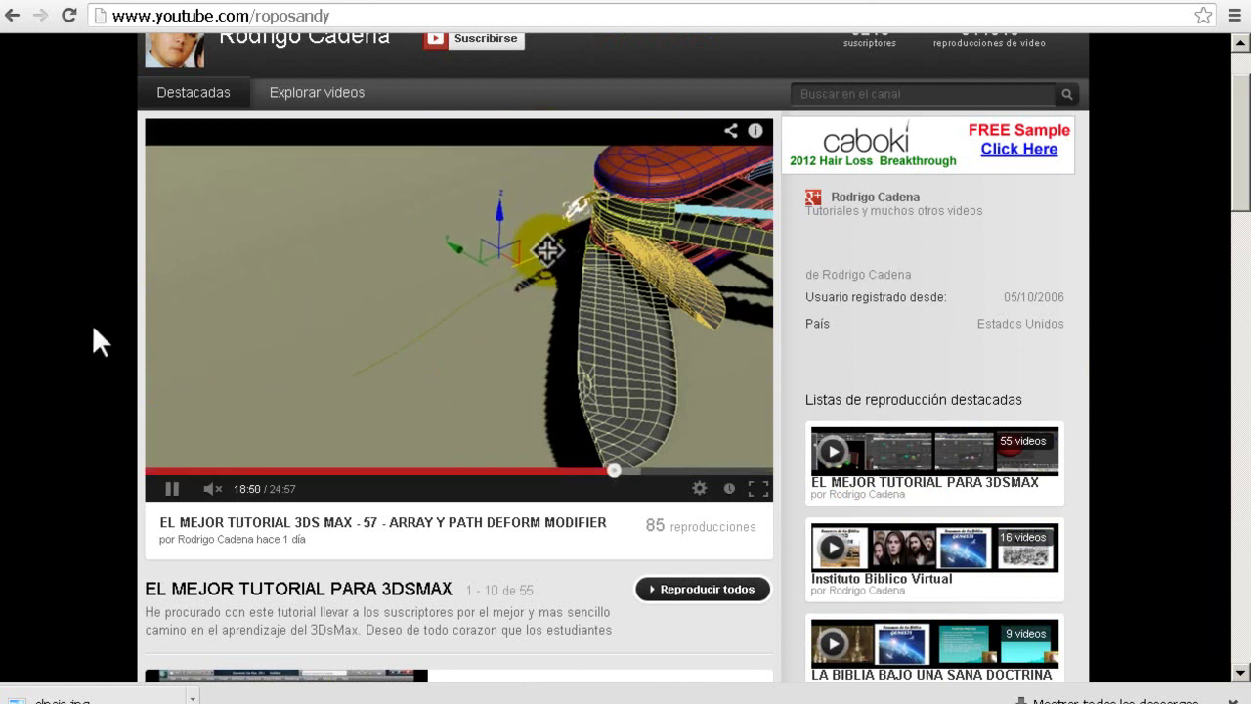
pyautogui.scroll(1, 92, 332)
pyautogui.click(173, 588)
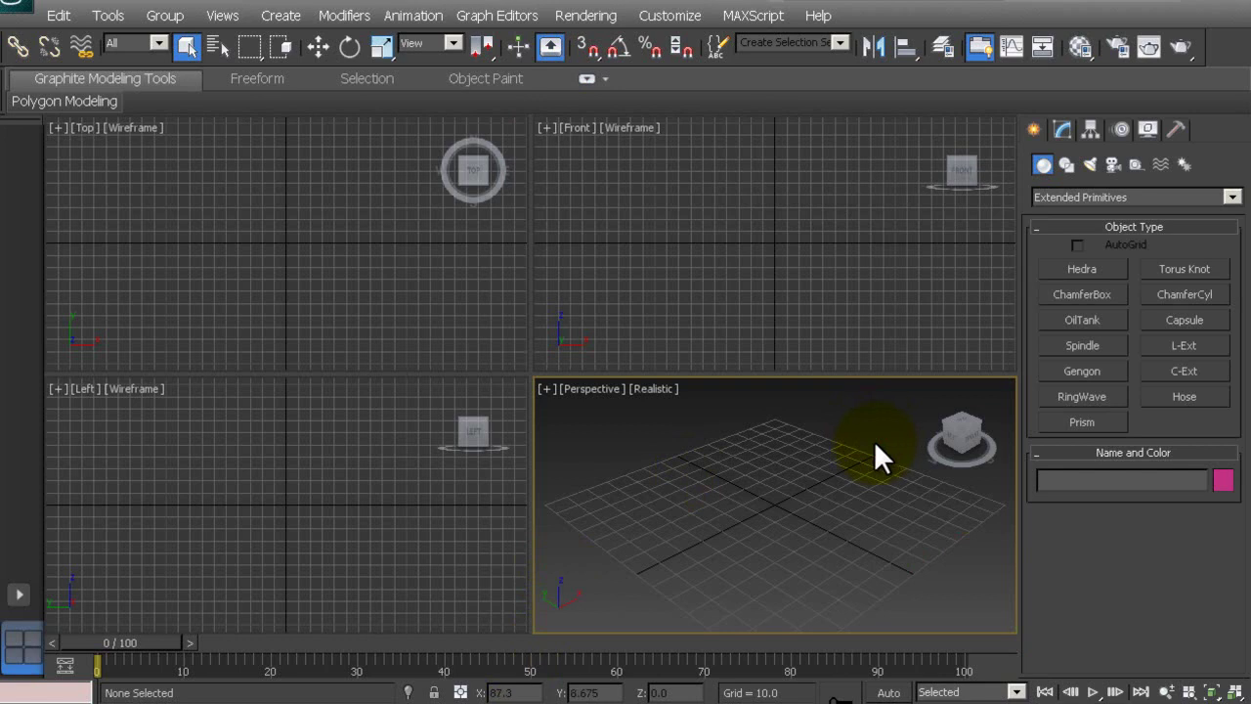
# Maximize the Perspective viewport and set the Create panel to Extended Primitives.
pyautogui.hotkey('alt', 'w')
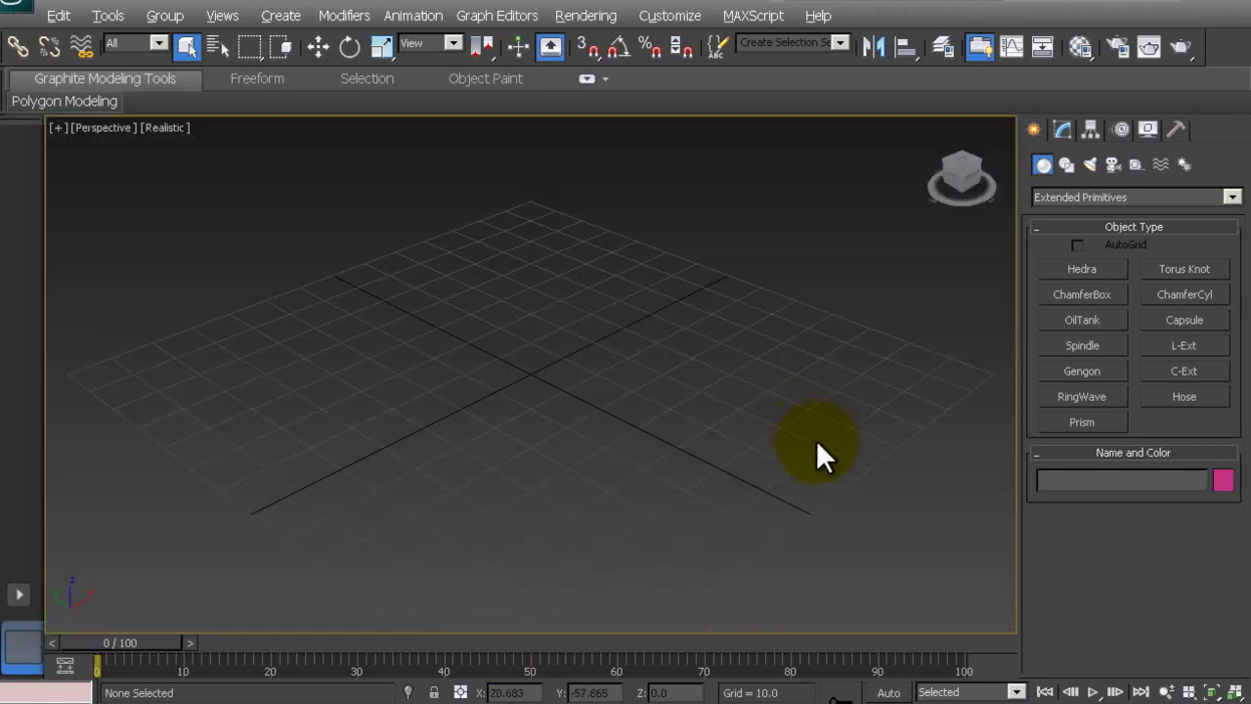
pyautogui.click(1062, 129)
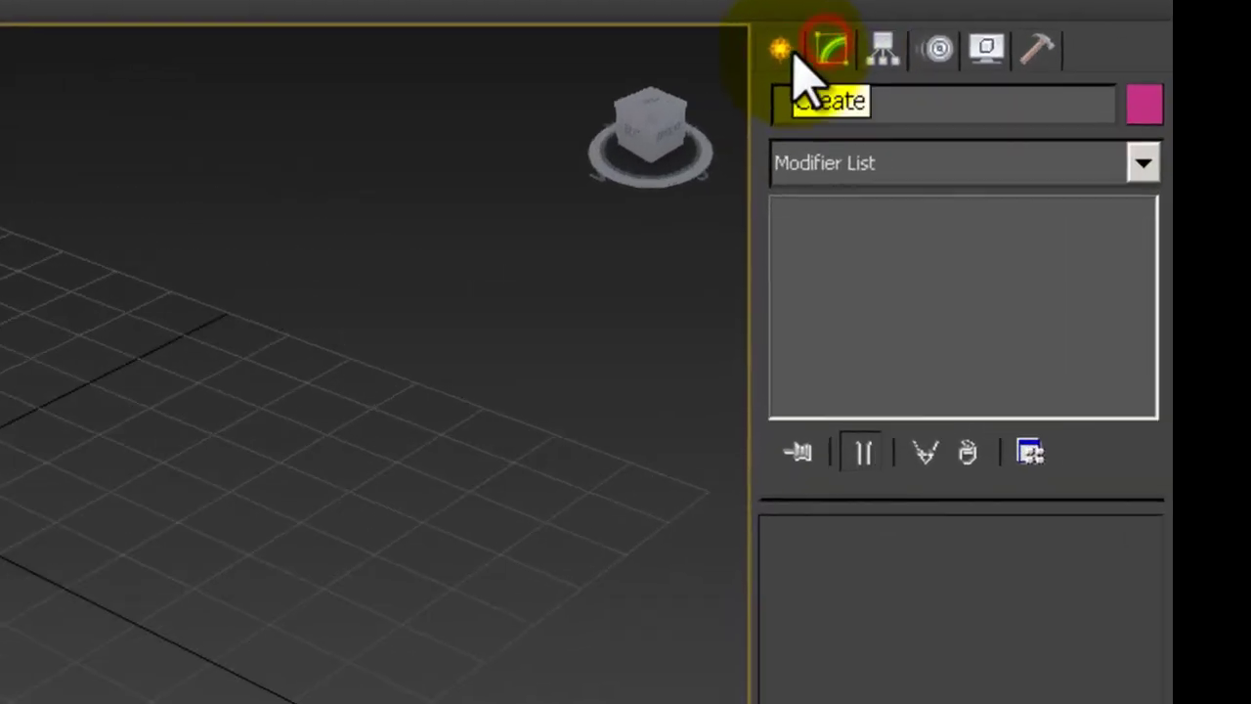
pyautogui.click(1033, 129)
pyautogui.click(897, 171)
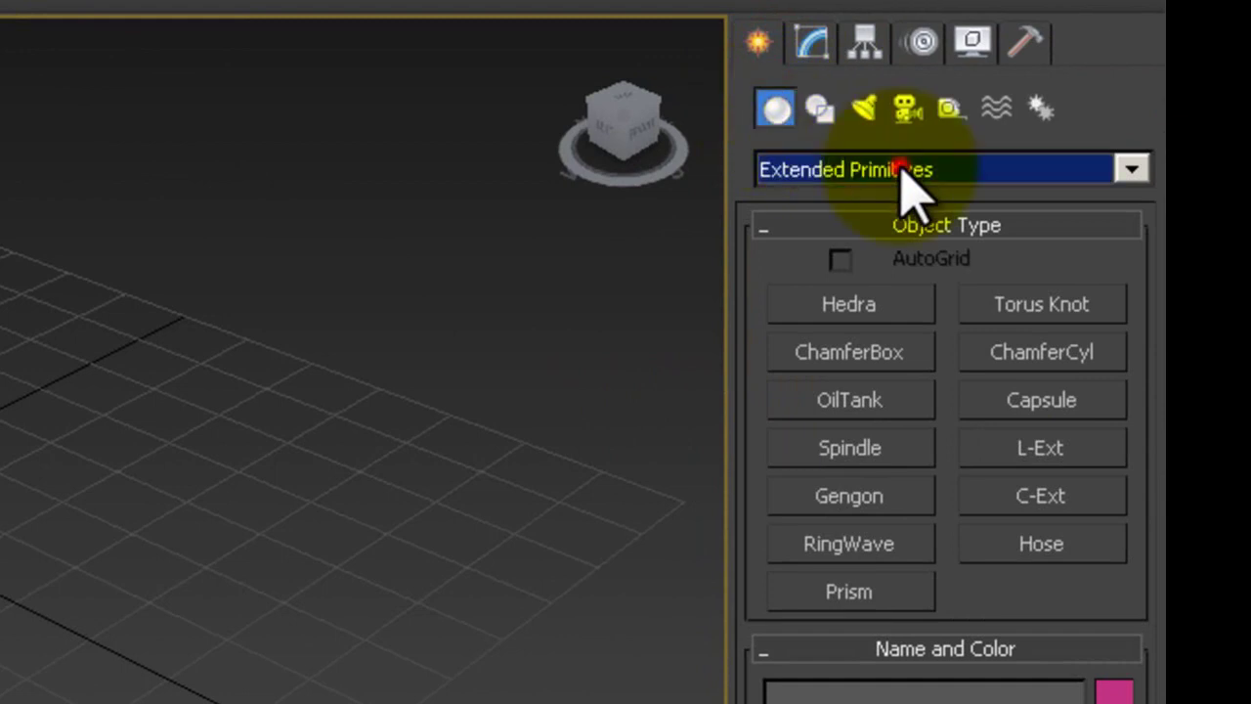
pyautogui.click(862, 204)
pyautogui.click(901, 172)
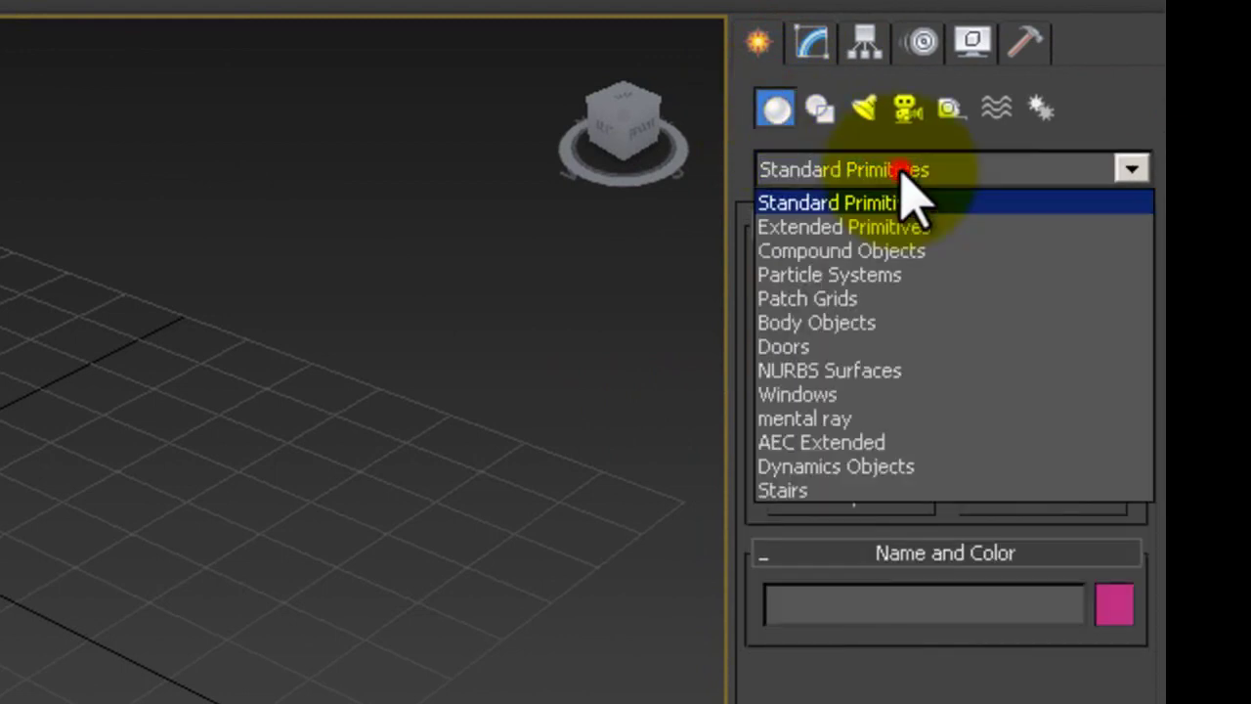
pyautogui.click(880, 226)
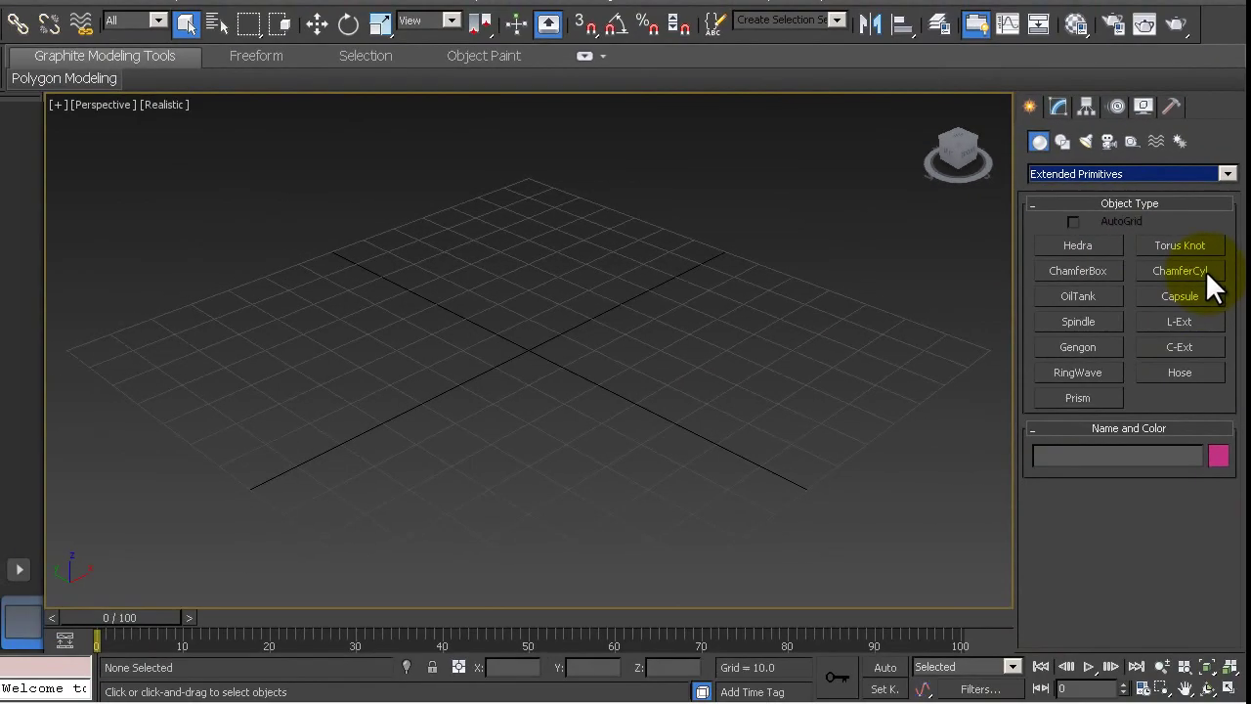
# Draw a ChamferCyl at the grid centre, then tune it to radius 42.641, height 24.358, fillet 12.179.
pyautogui.click(1205, 271)
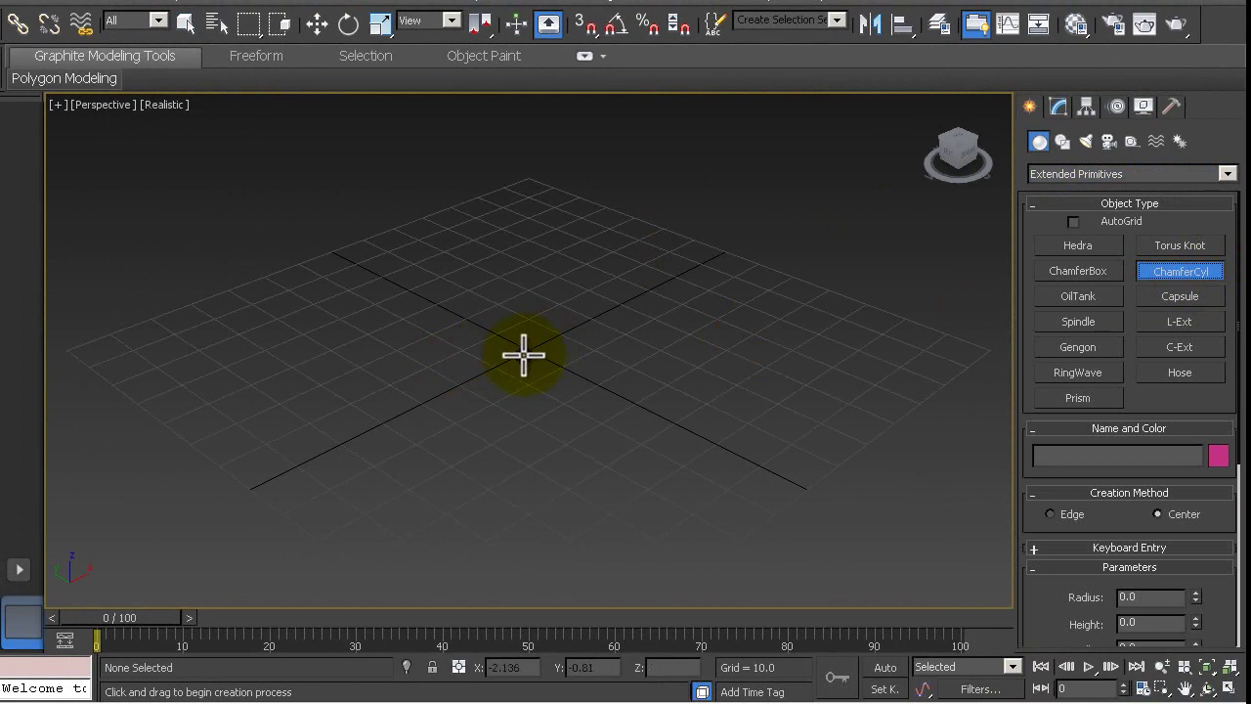
pyautogui.moveTo(527, 350); pyautogui.dragTo(701, 379)
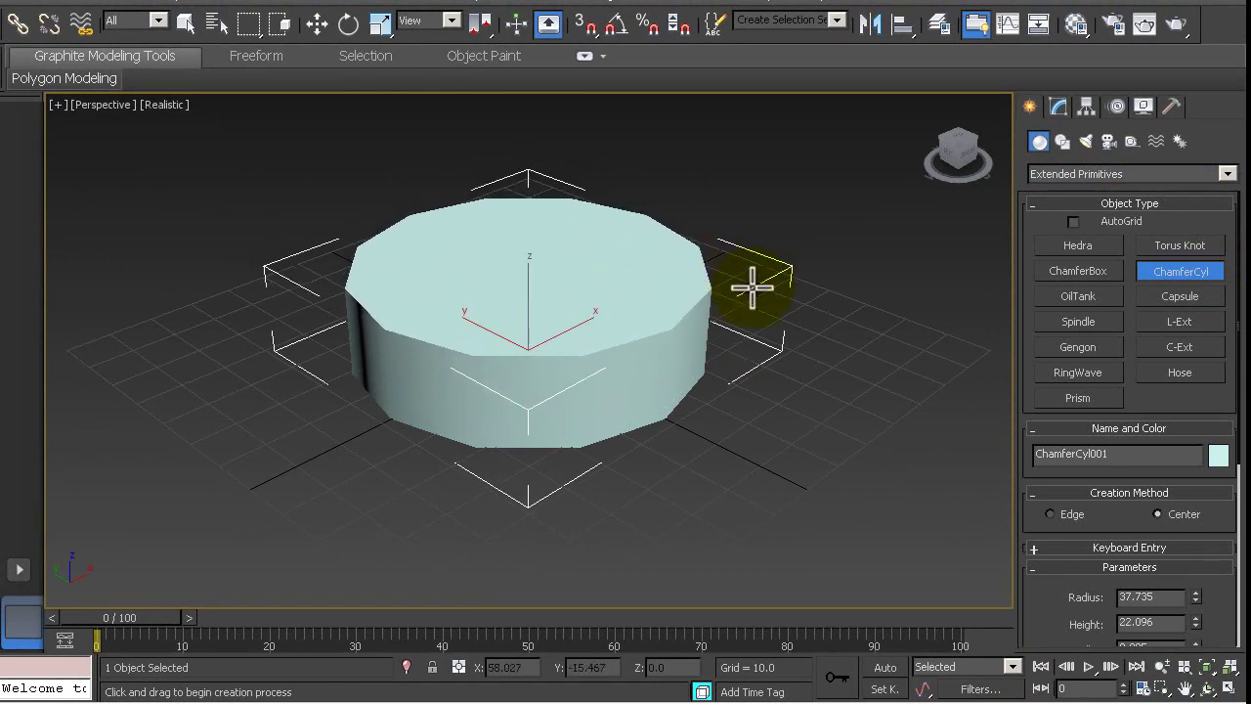
pyautogui.click(740, 257)
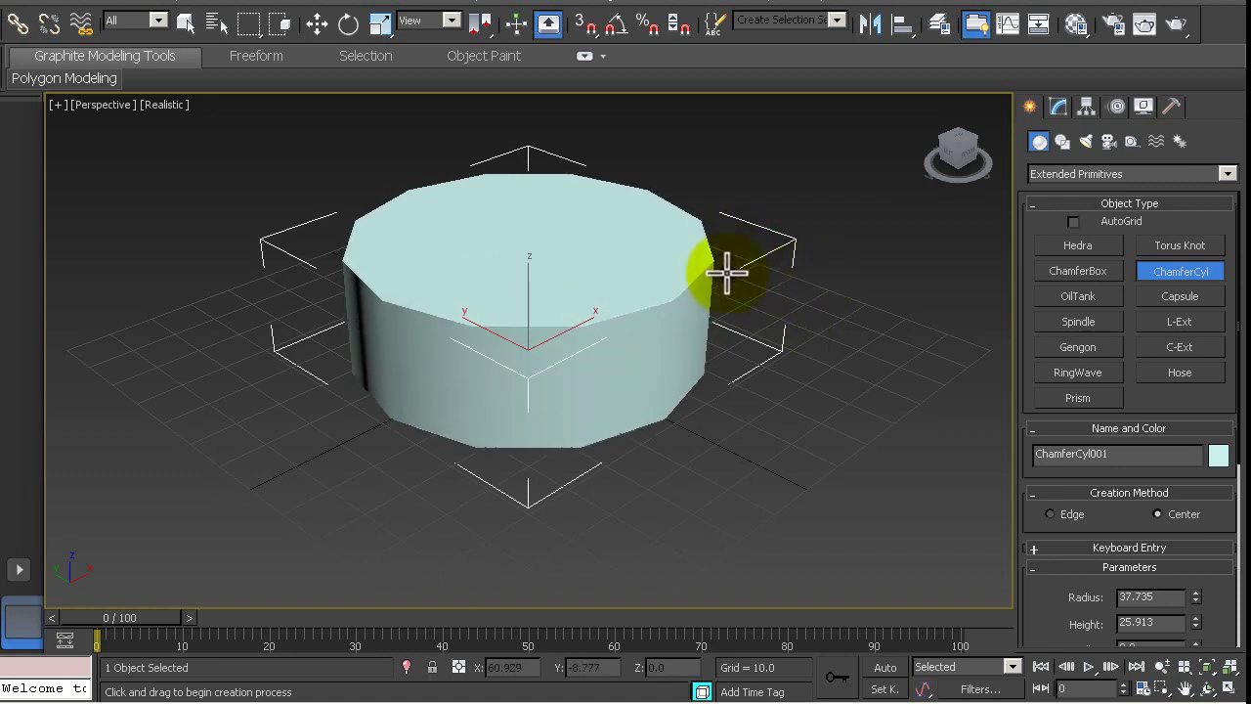
pyautogui.click(550, 240)
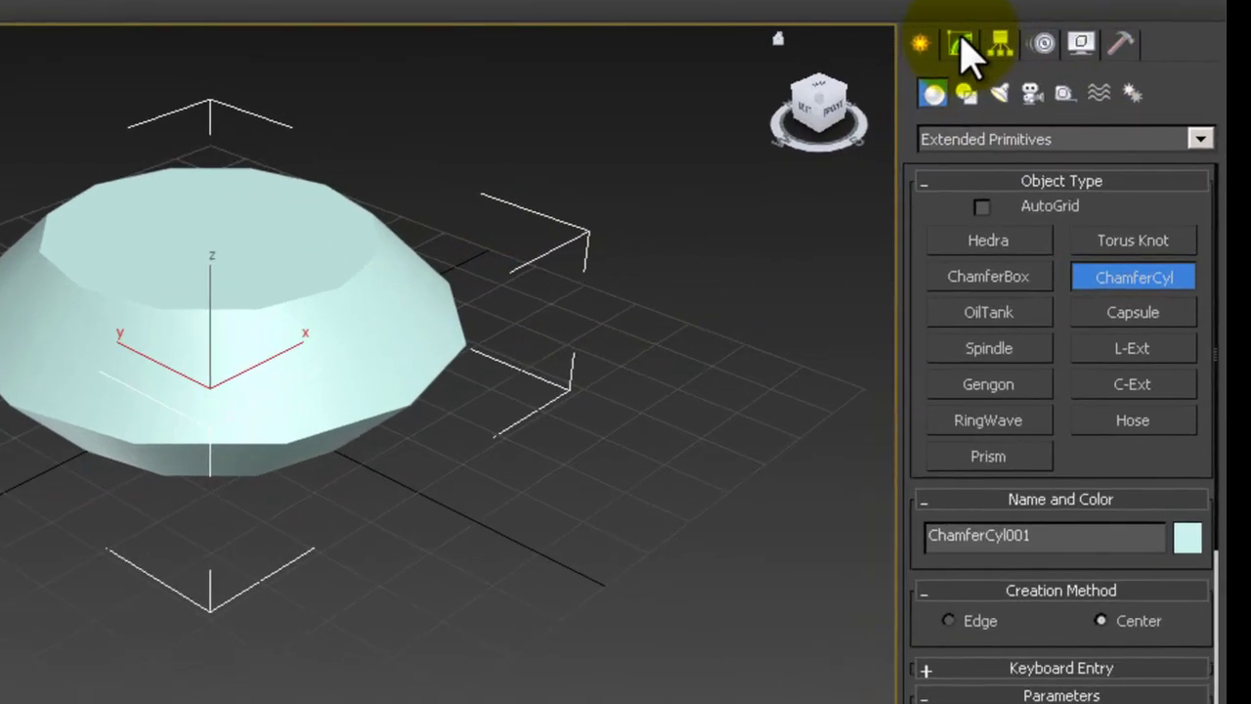
pyautogui.click(961, 43)
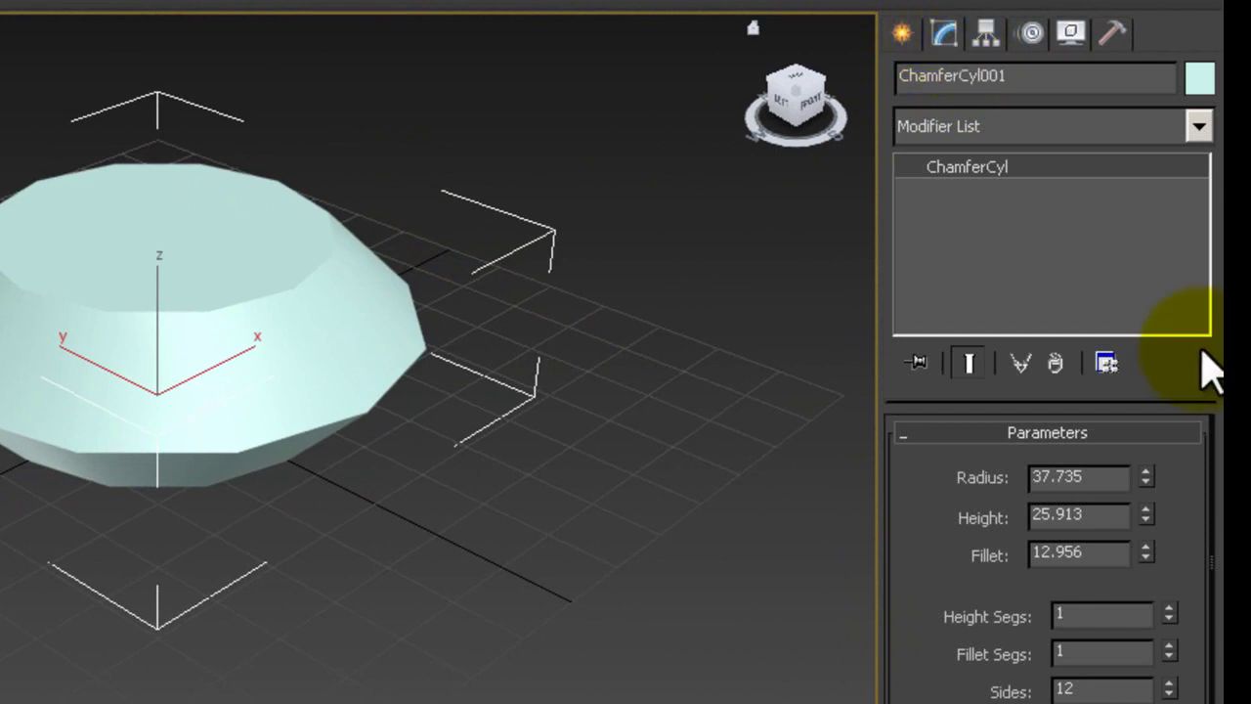
pyautogui.moveTo(1146, 479)
pyautogui.mouseDown()
pyautogui.moveTo(1168, 476)
pyautogui.moveTo(1166, 456)
pyautogui.mouseUp()
pyautogui.moveTo(1150, 509)
pyautogui.mouseDown()
pyautogui.moveTo(1139, 413)
pyautogui.moveTo(1161, 519)
pyautogui.moveTo(1141, 488)
pyautogui.moveTo(1153, 583)
pyautogui.moveTo(1153, 515)
pyautogui.mouseUp()
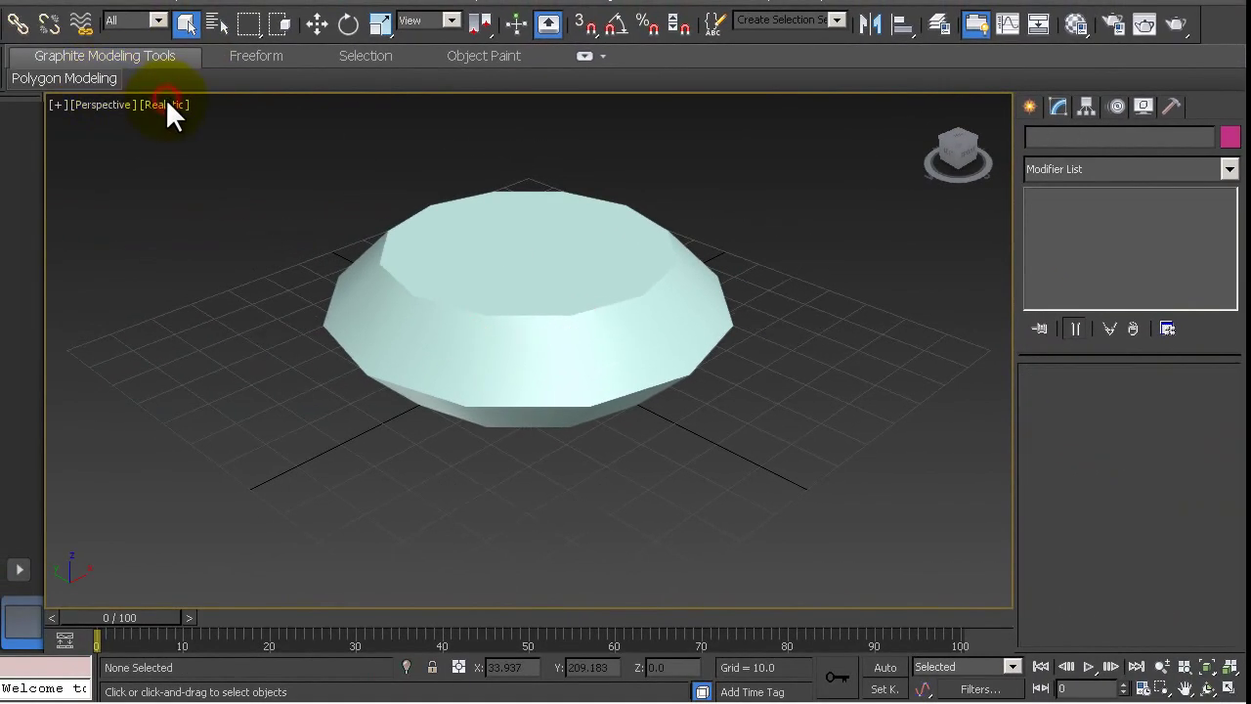
# Switch the Perspective view to Realistic shading with Edged Faces.
pyautogui.click(170, 103)
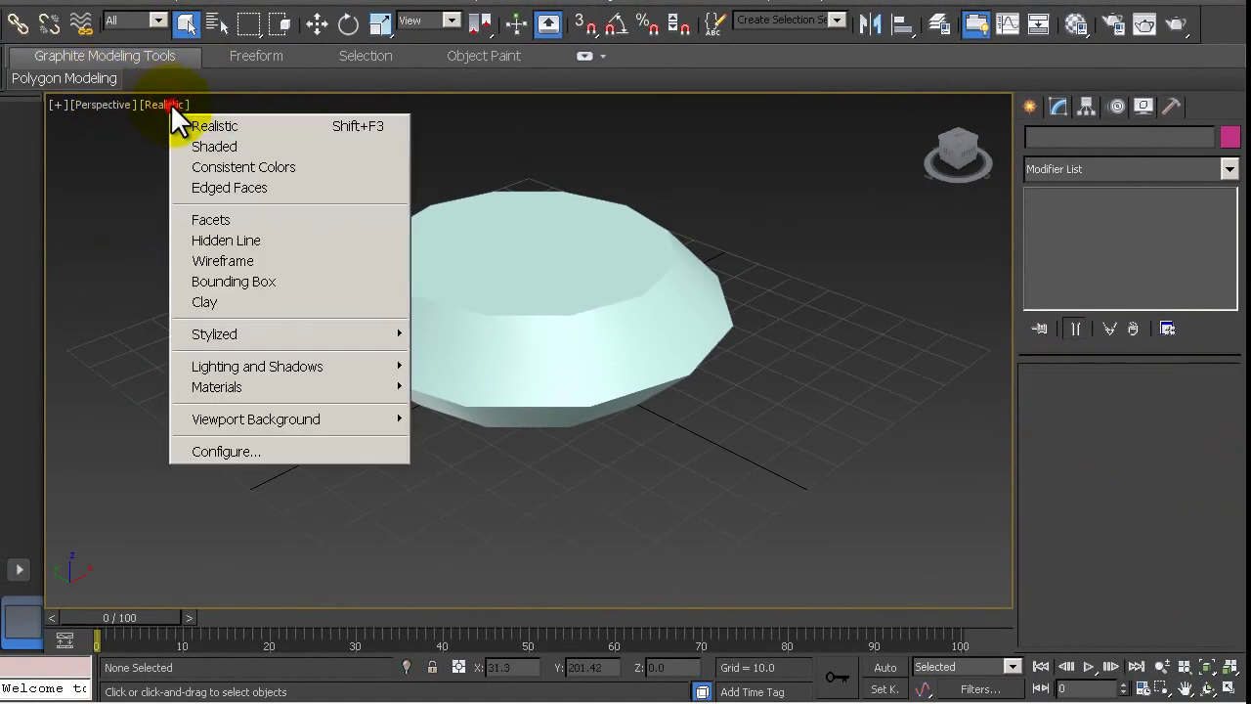
pyautogui.click(215, 184)
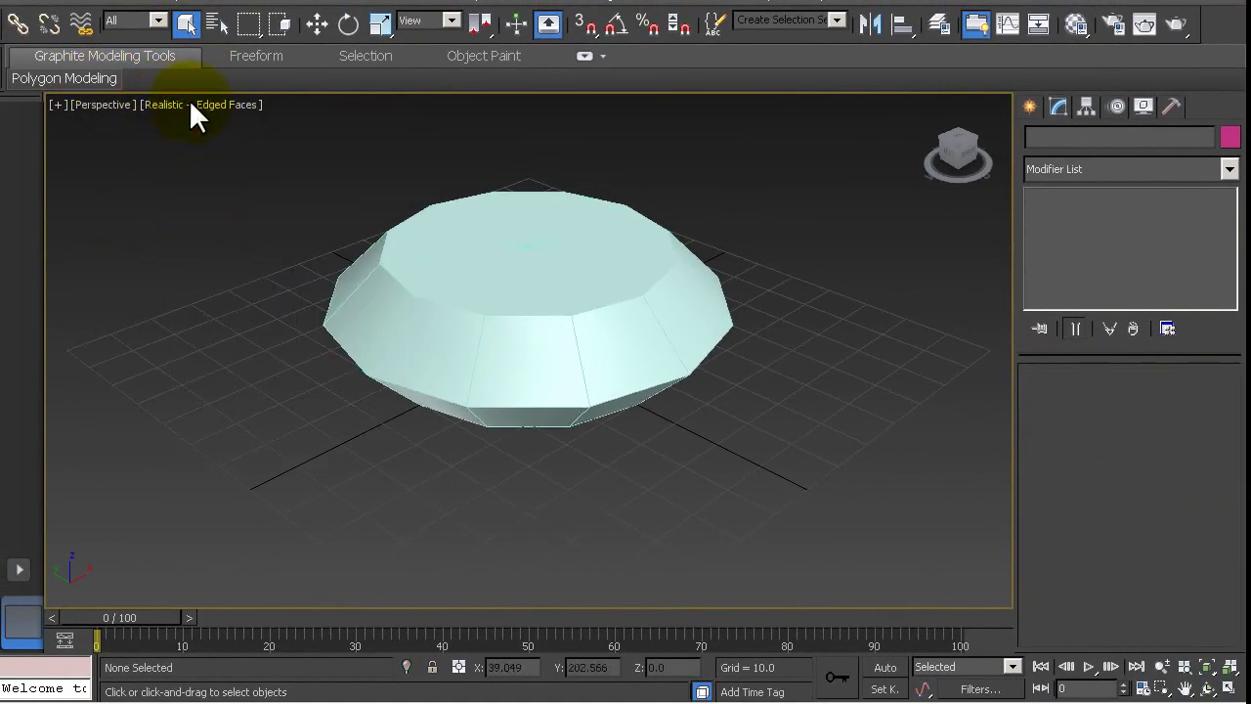
pyautogui.click(192, 105)
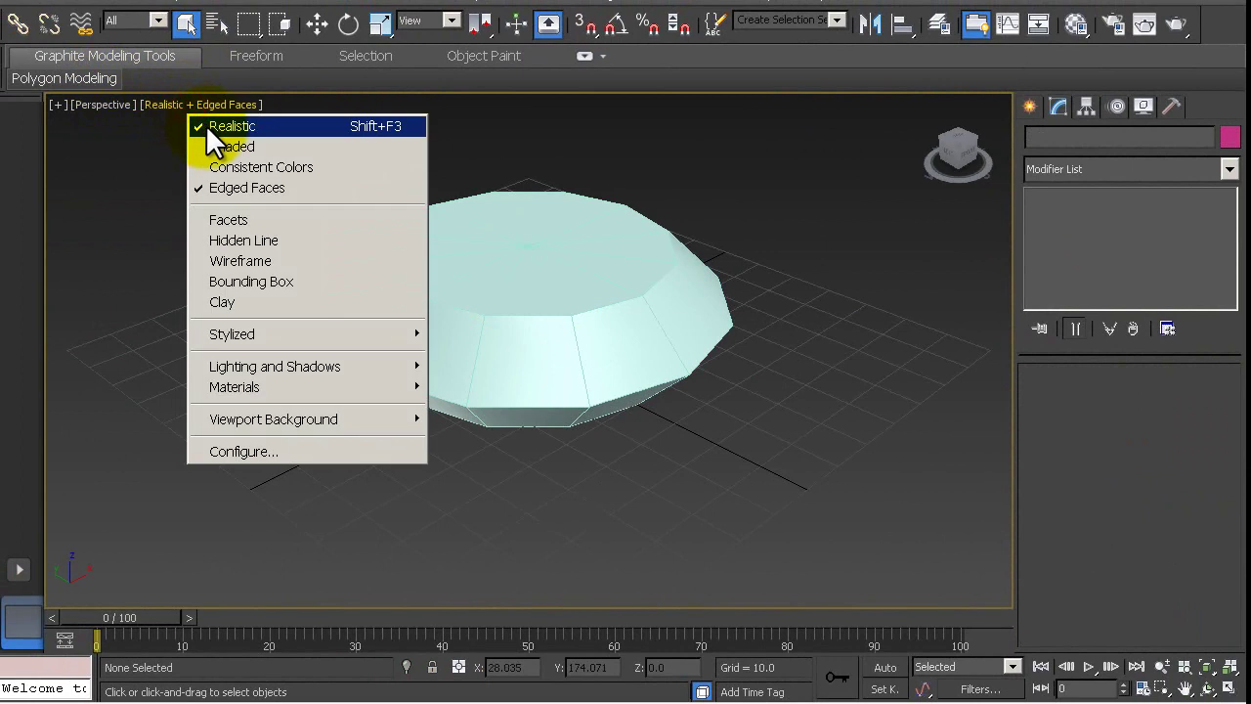
pyautogui.click(585, 150)
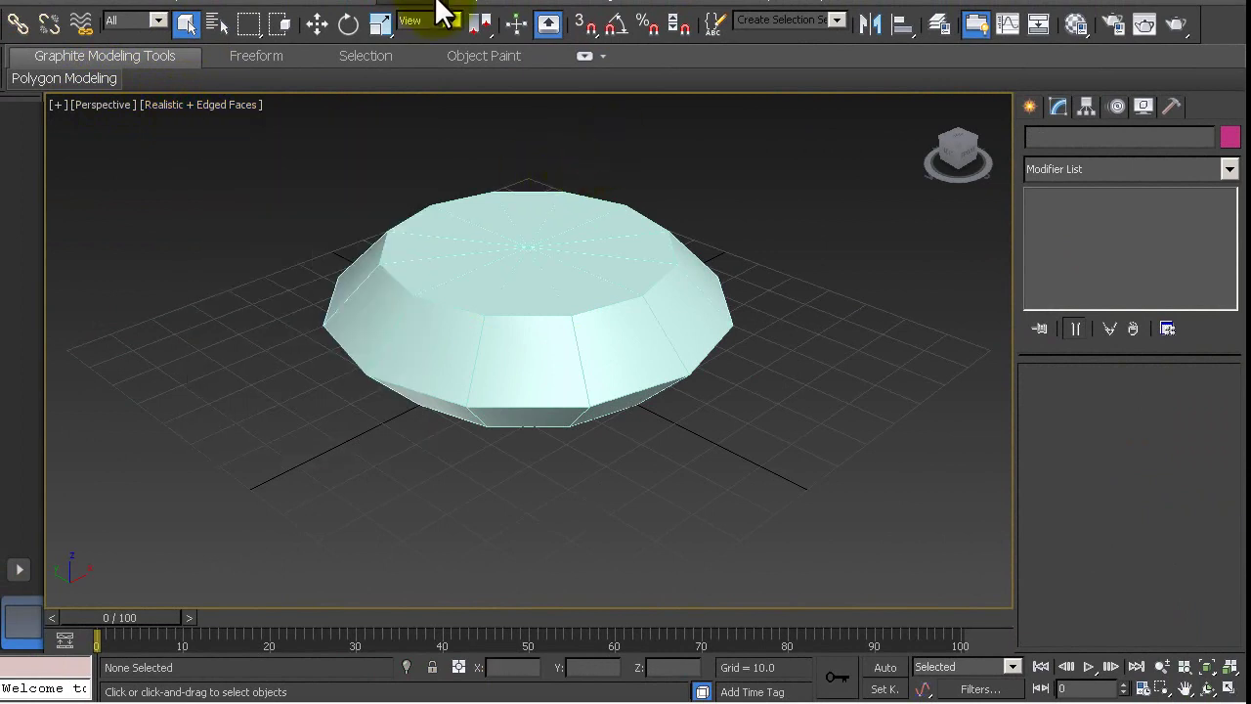
# Colour the chamfered cylinder blue.
pyautogui.click(637, 224)
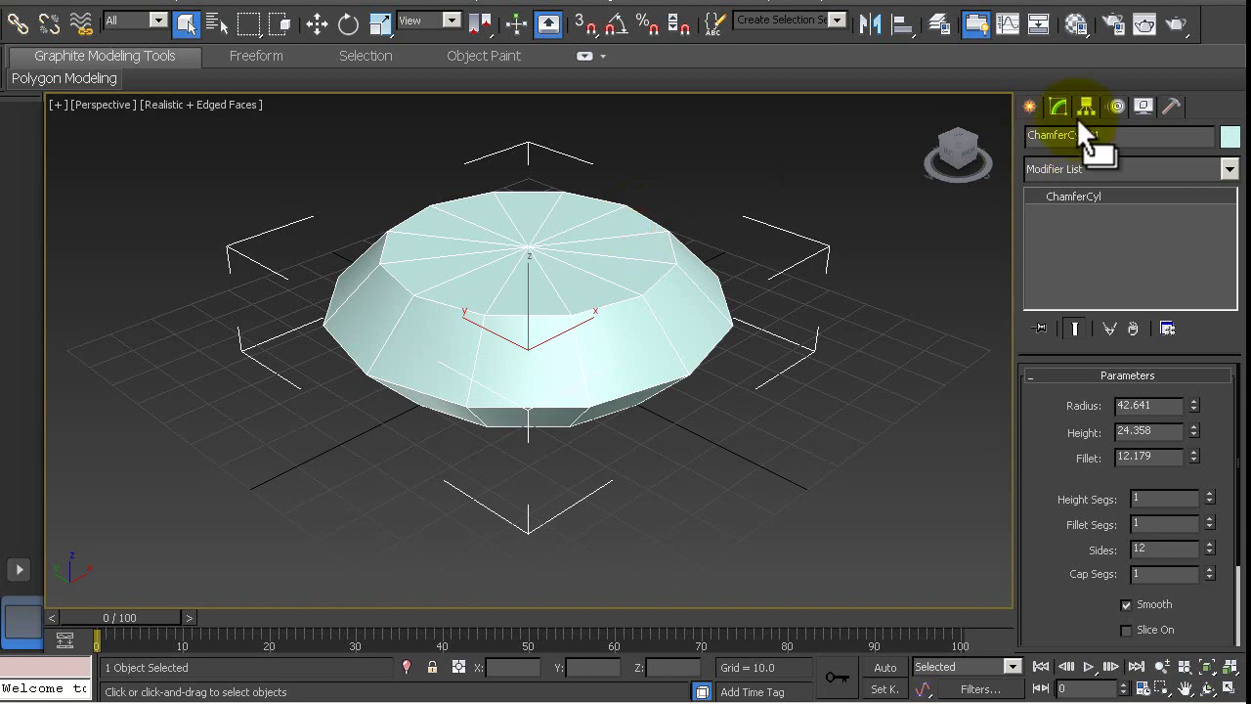
pyautogui.click(1229, 138)
pyautogui.click(724, 328)
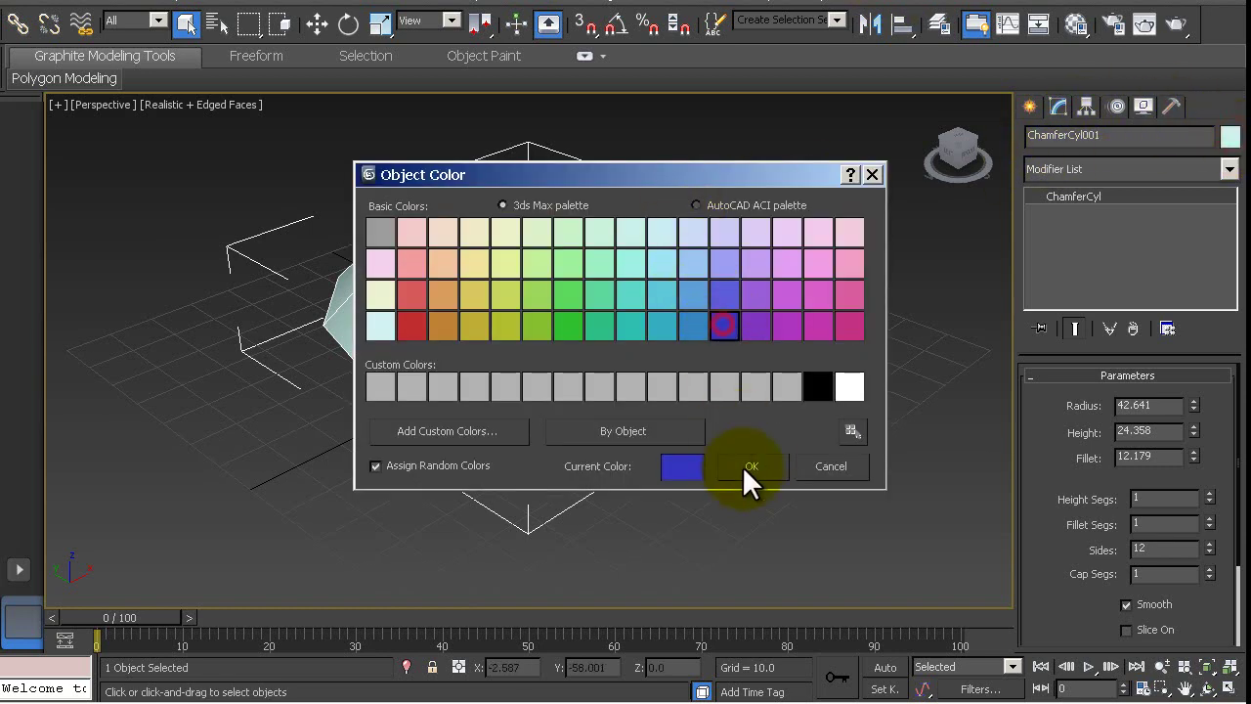
pyautogui.click(750, 466)
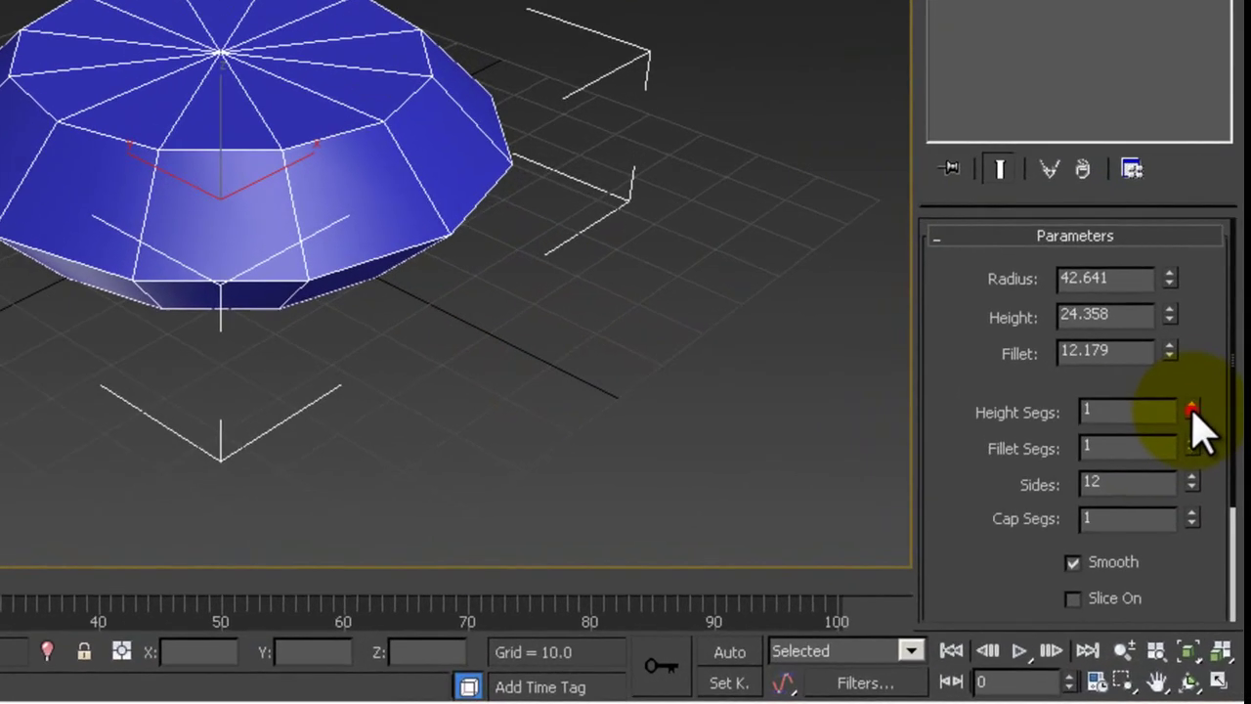
# Give ChamferCyl001 4 height segments, 23 sides, 7 fillet segments and 5 cap segments.
pyautogui.click(1197, 430)
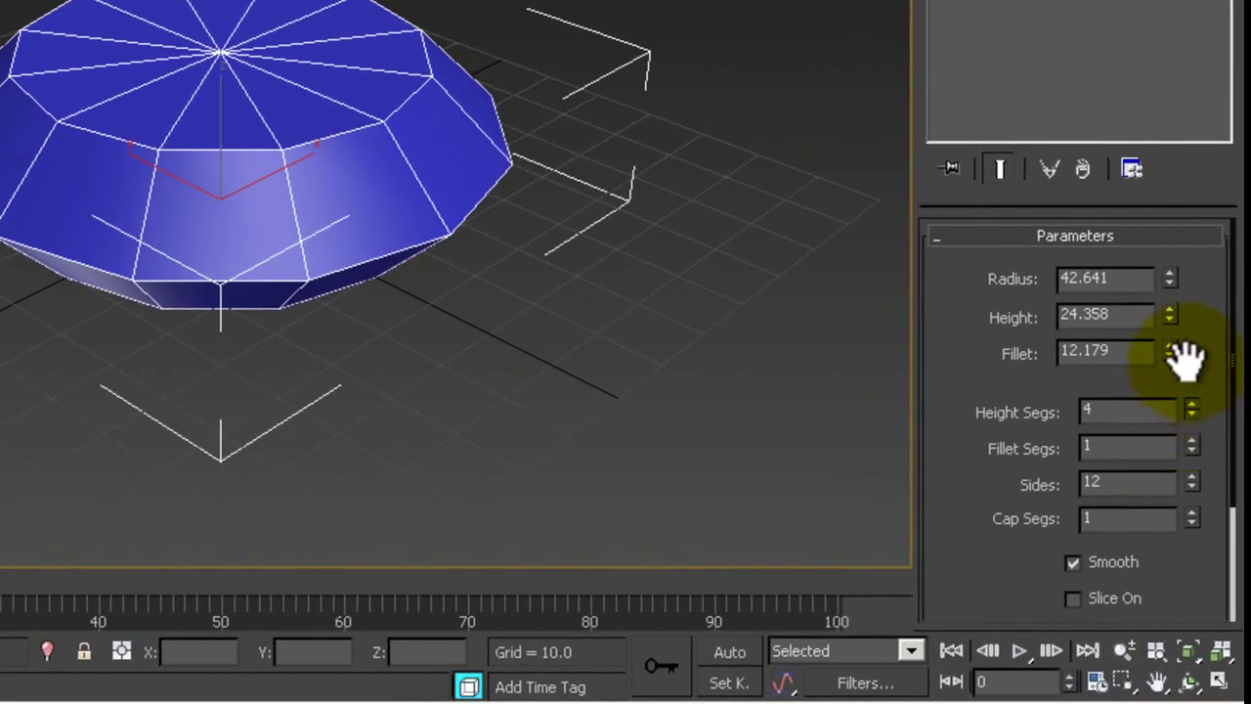
pyautogui.click(1194, 410)
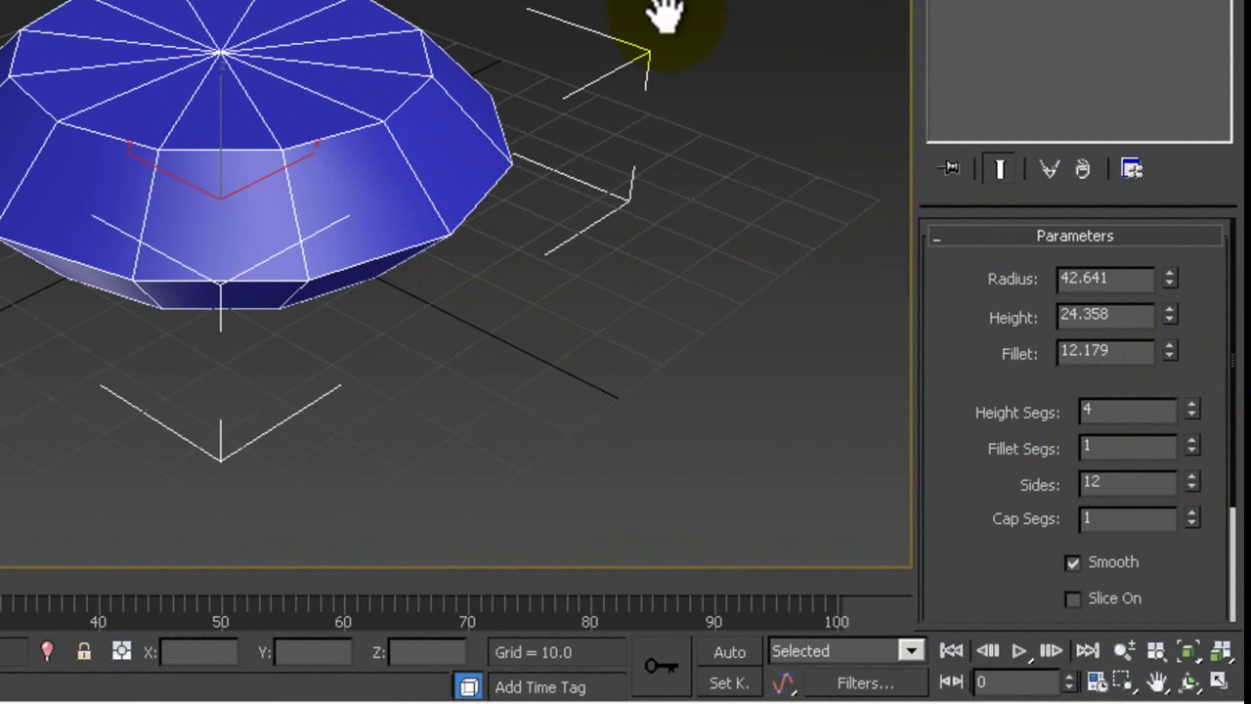
pyautogui.moveTo(1191, 480); pyautogui.dragTo(1182, 330)
pyautogui.moveTo(1194, 518); pyautogui.dragTo(1196, 479)
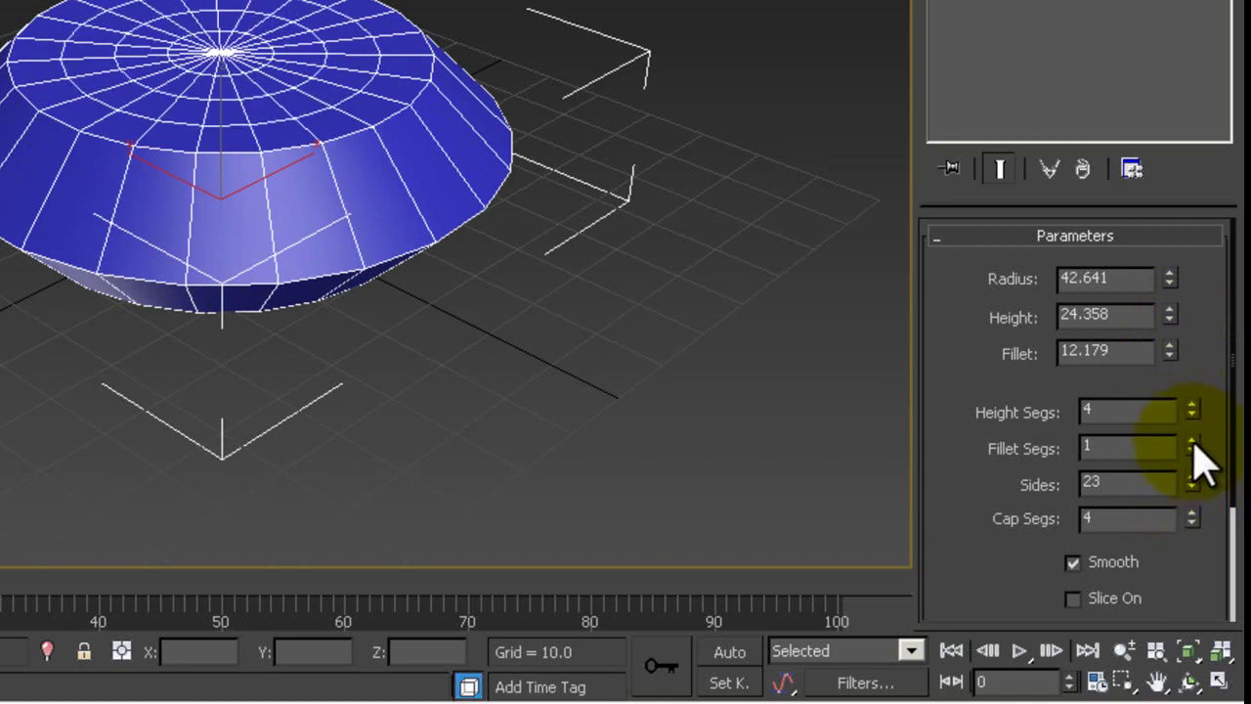
pyautogui.moveTo(1191, 442)
pyautogui.mouseDown()
pyautogui.moveTo(1194, 365)
pyautogui.moveTo(1202, 395)
pyautogui.moveTo(1208, 364)
pyautogui.mouseUp()
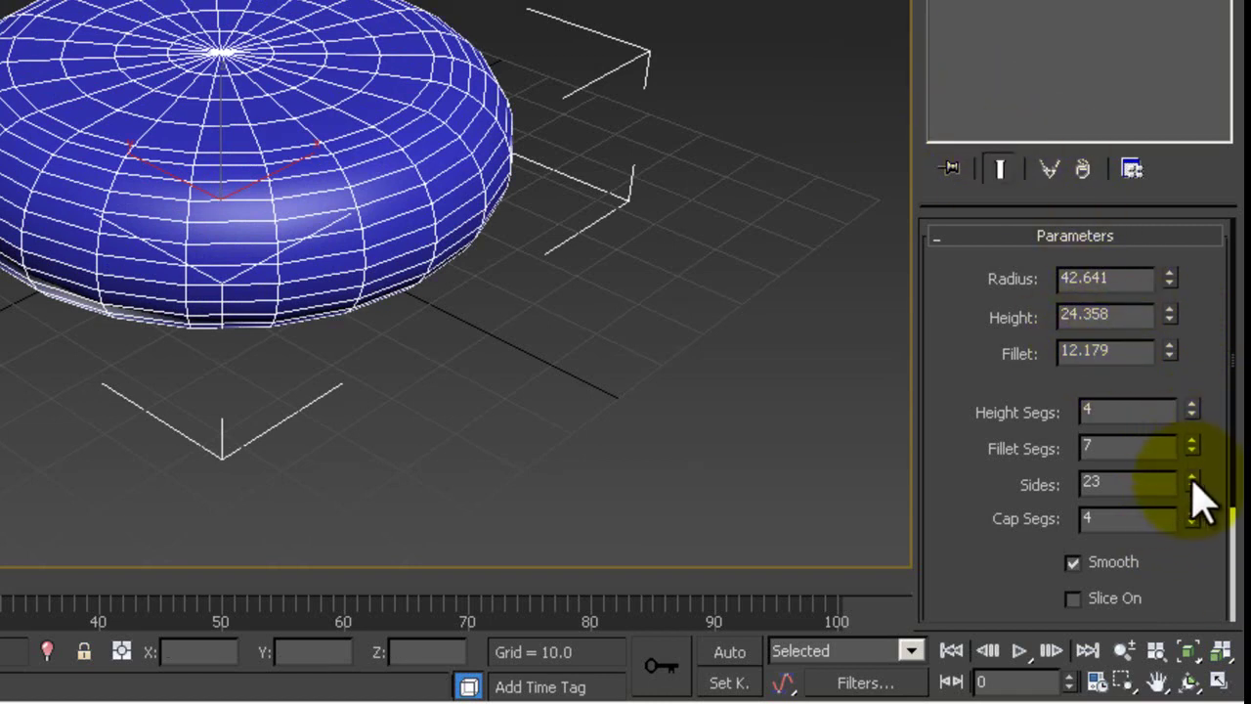
pyautogui.click(1192, 514)
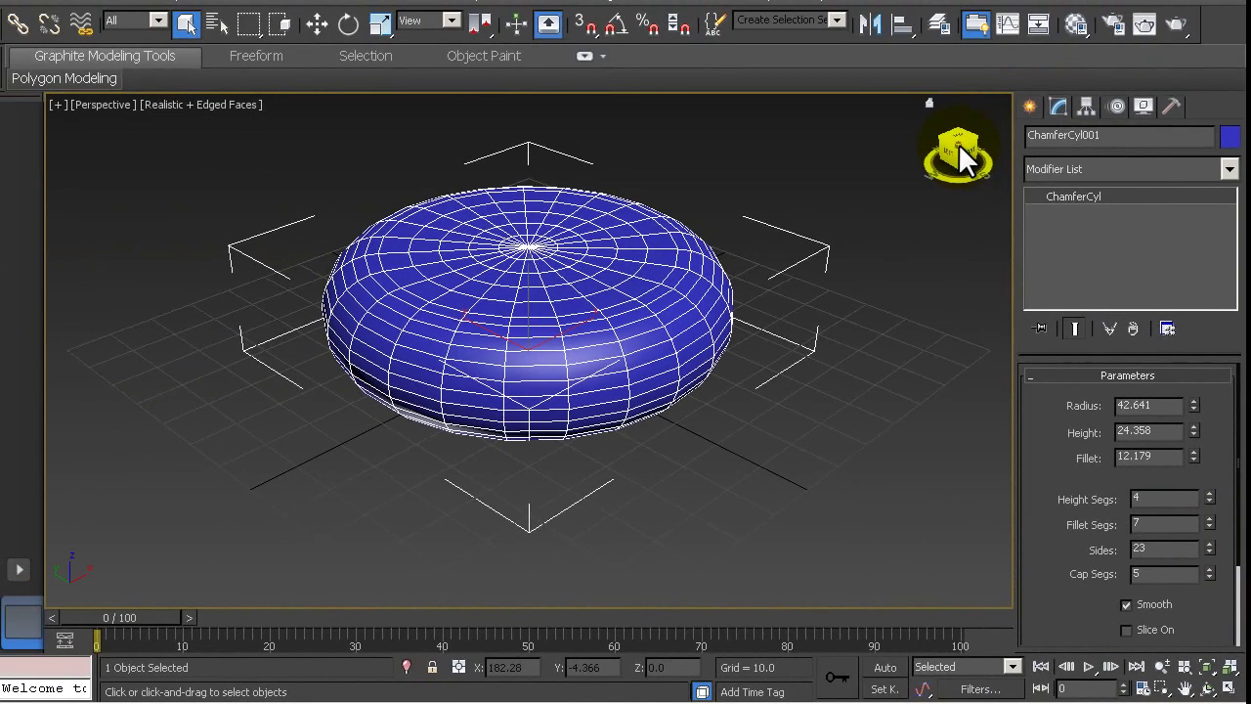
# Non-uniformly scale the cylinder along Z into a thin, flat disc.
pyautogui.moveTo(959, 144); pyautogui.dragTo(955, 137)
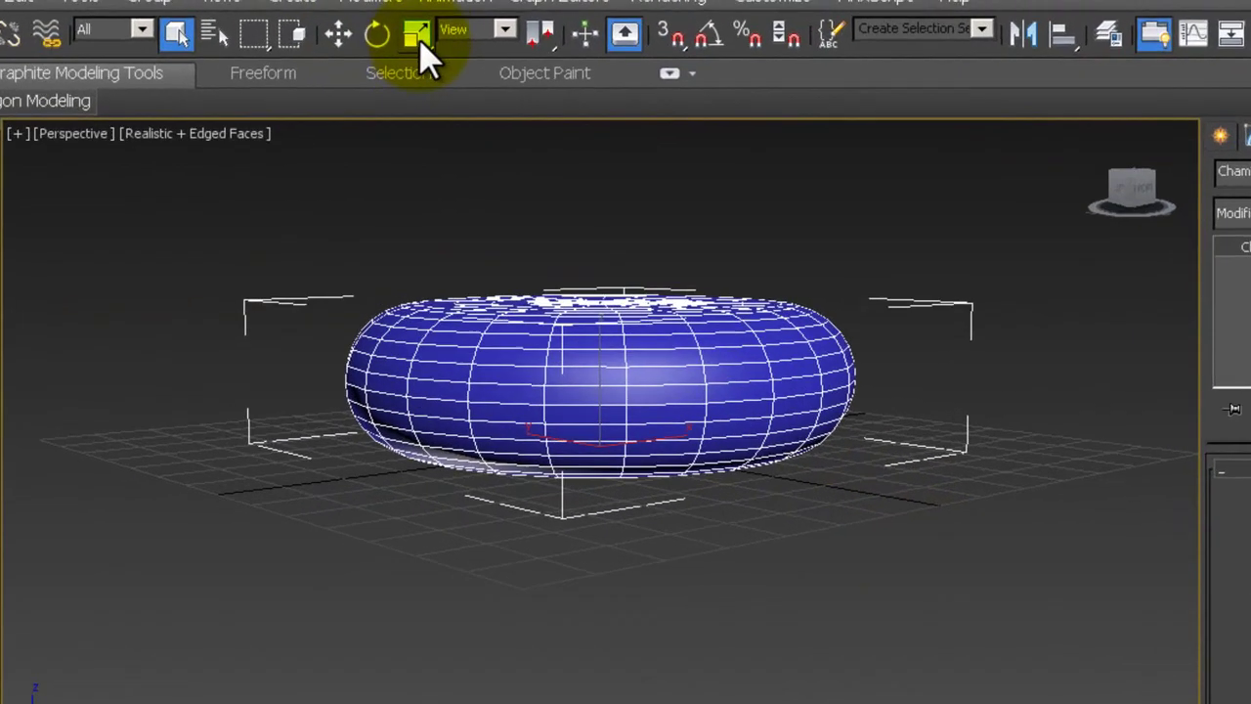
pyautogui.click(380, 25)
pyautogui.moveTo(694, 415); pyautogui.dragTo(714, 542)
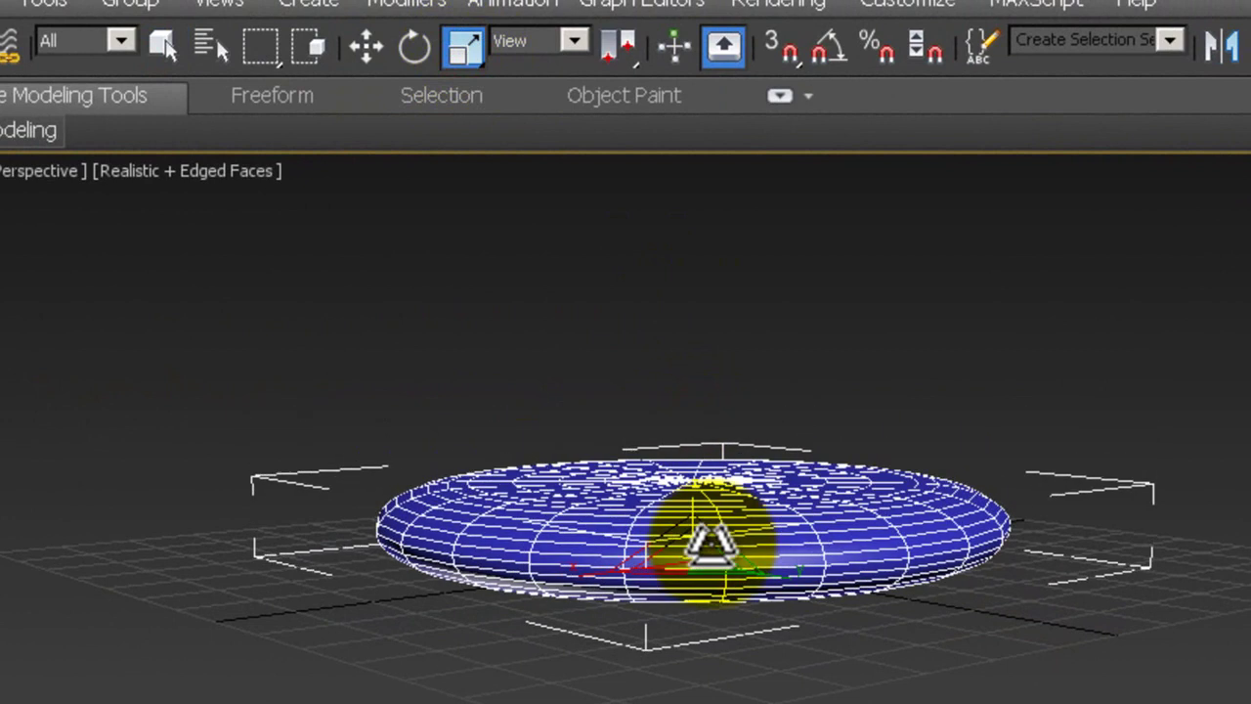
pyautogui.moveTo(713, 542); pyautogui.dragTo(720, 642)
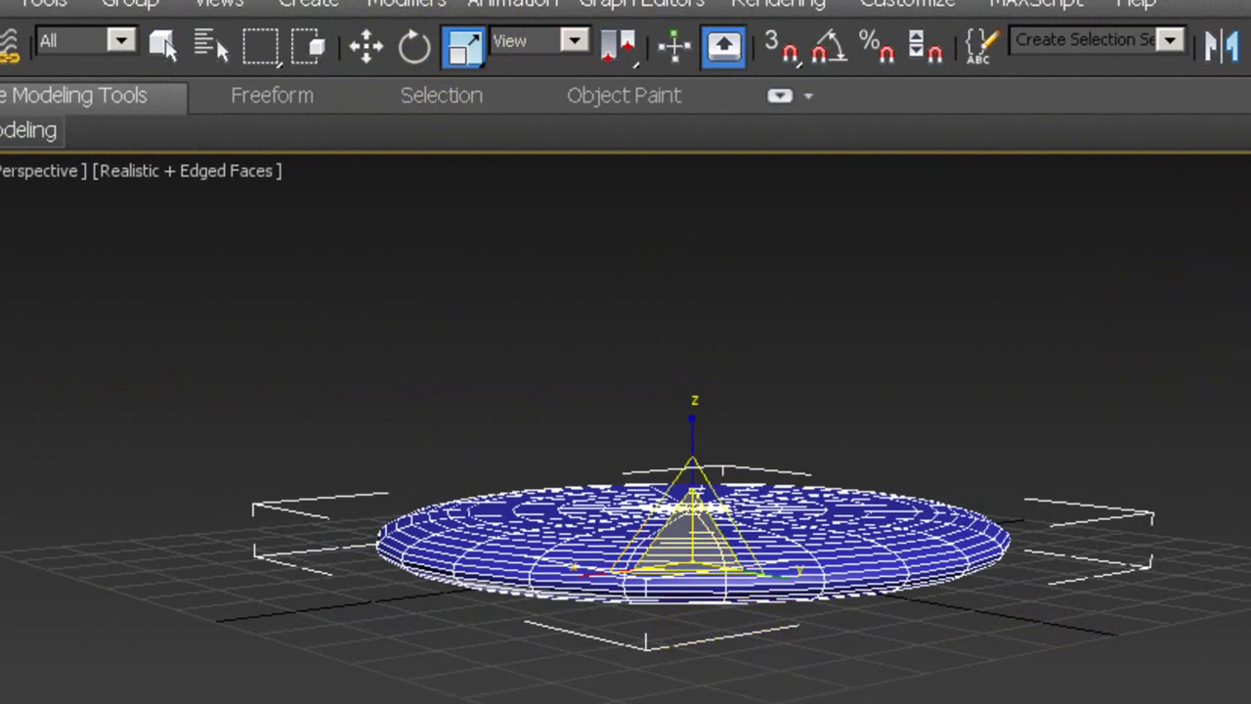
pyautogui.keyDown('alt'); pyautogui.moveTo(837, 694); pyautogui.dragTo(837, 410, button='middle'); pyautogui.keyUp('alt')
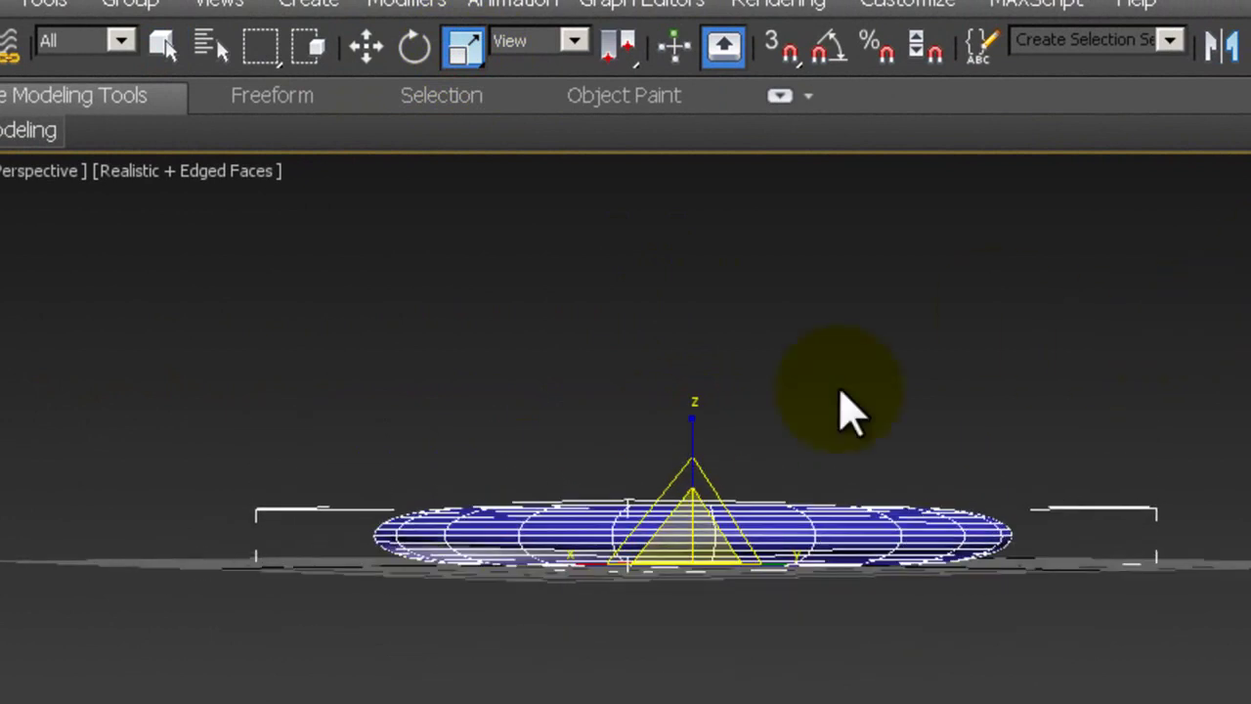
pyautogui.moveTo(689, 427); pyautogui.dragTo(705, 476)
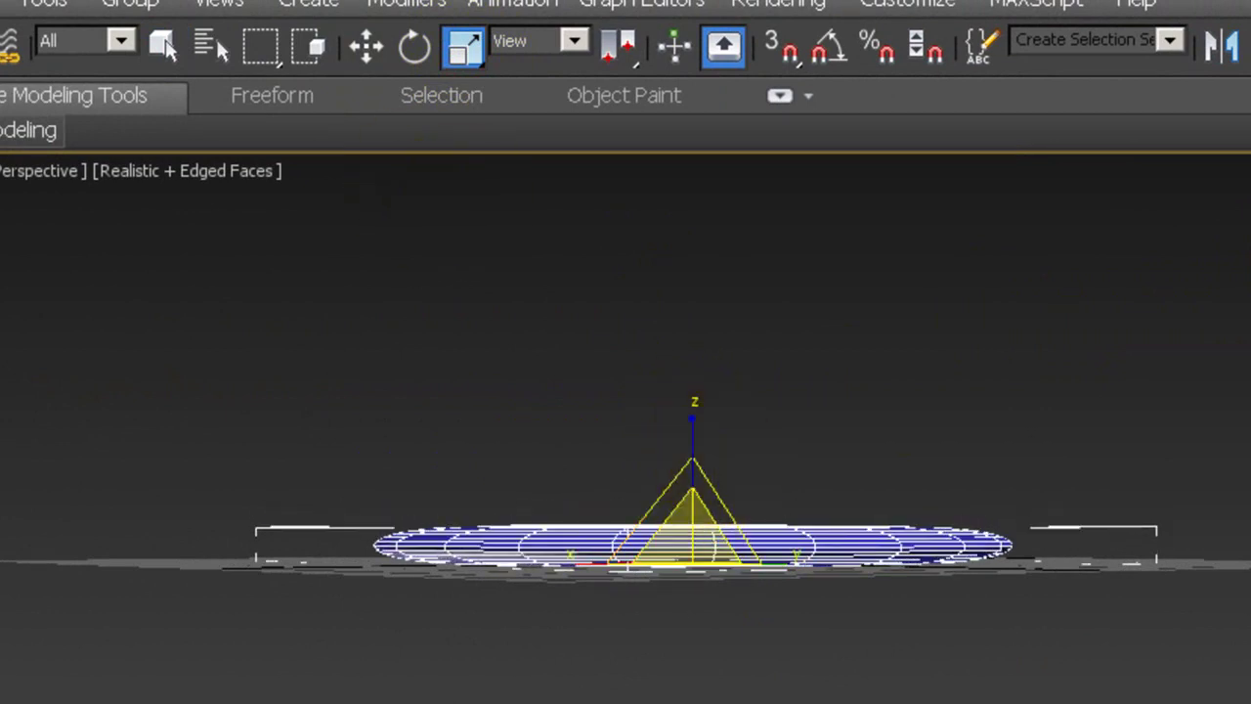
pyautogui.keyDown('alt'); pyautogui.moveTo(837, 411); pyautogui.dragTo(838, 684, button='middle'); pyautogui.keyUp('alt')
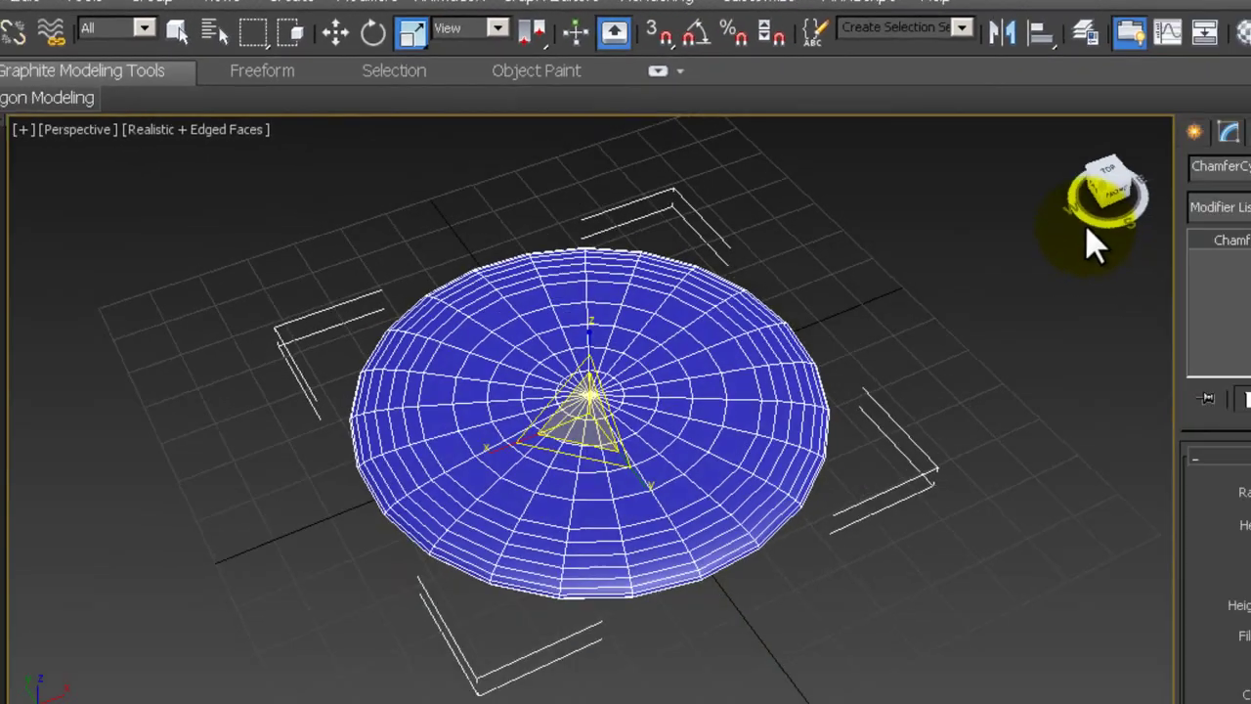
pyautogui.moveTo(952, 161)
pyautogui.mouseDown()
pyautogui.moveTo(925, 148)
pyautogui.moveTo(934, 143)
pyautogui.mouseUp()
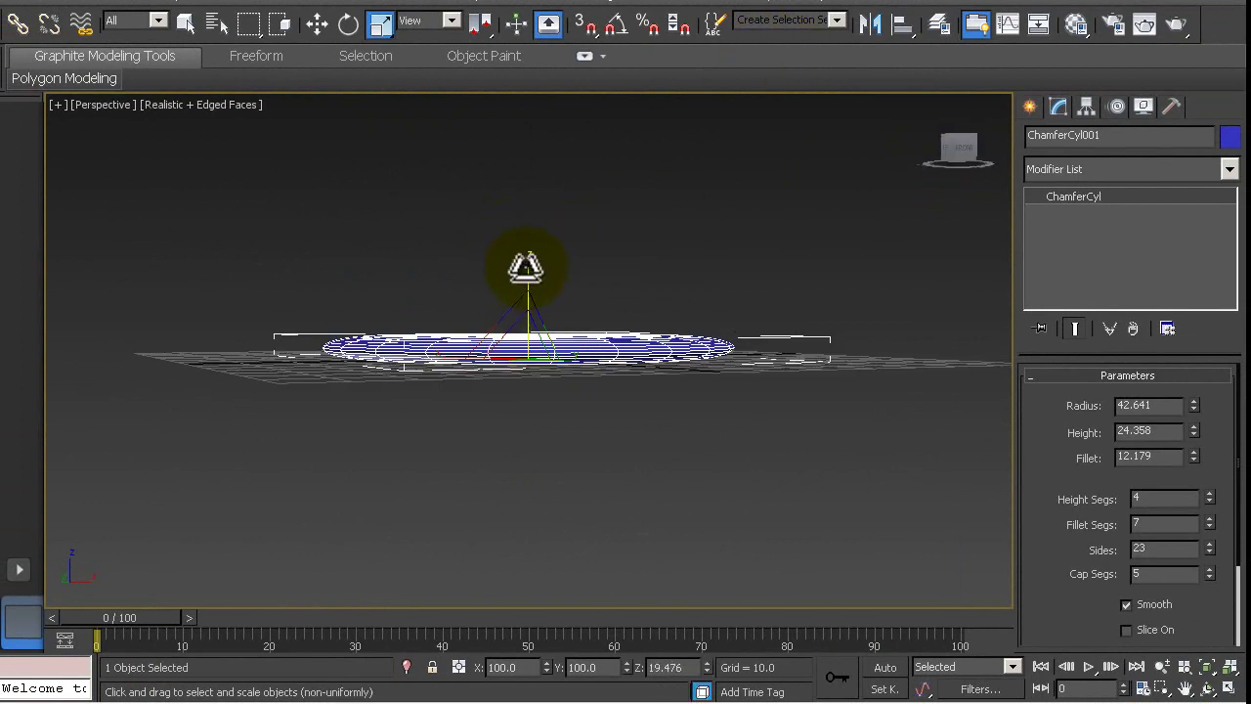
pyautogui.click(526, 266)
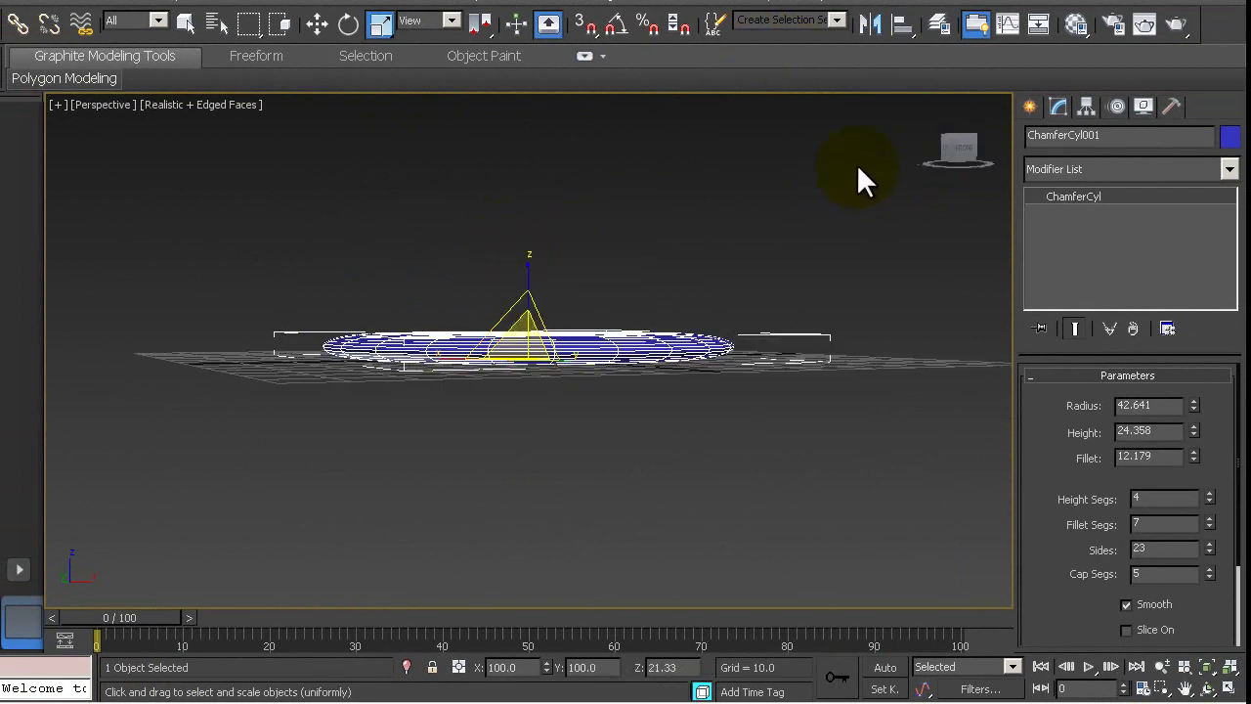
pyautogui.click(958, 146)
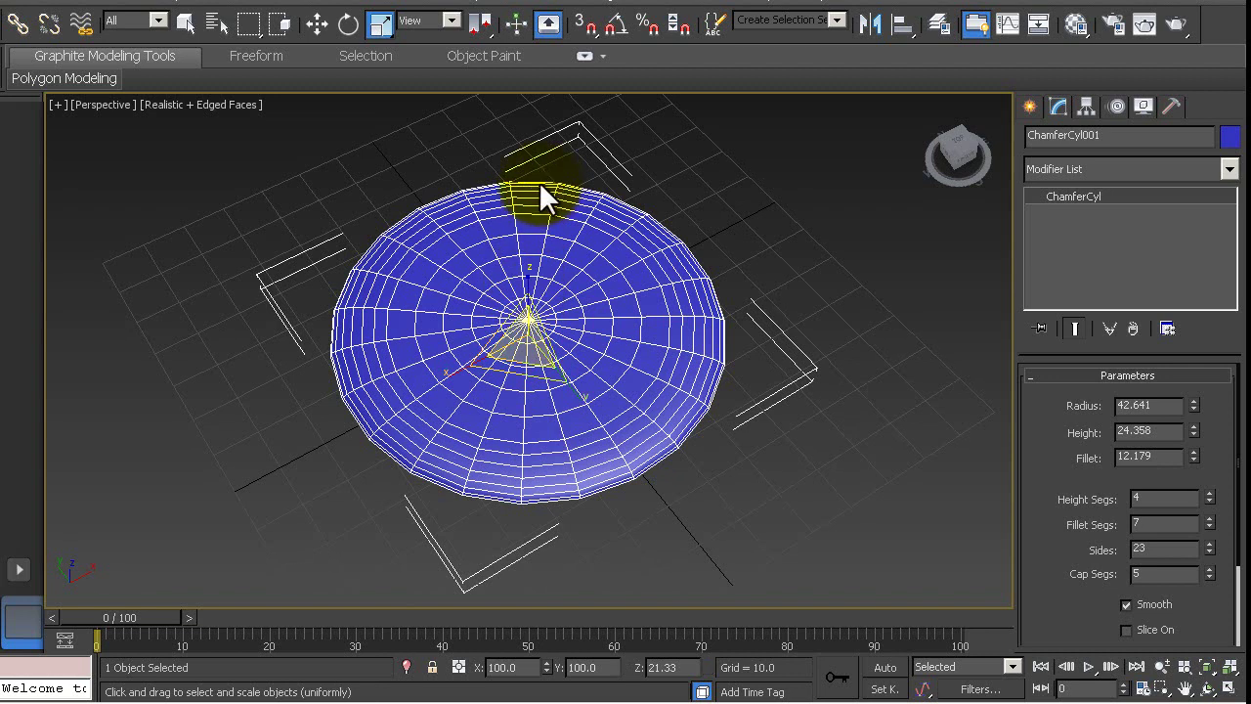
# Maximize the Top viewport and deselect the disc.
pyautogui.hotkey('alt', 'w')
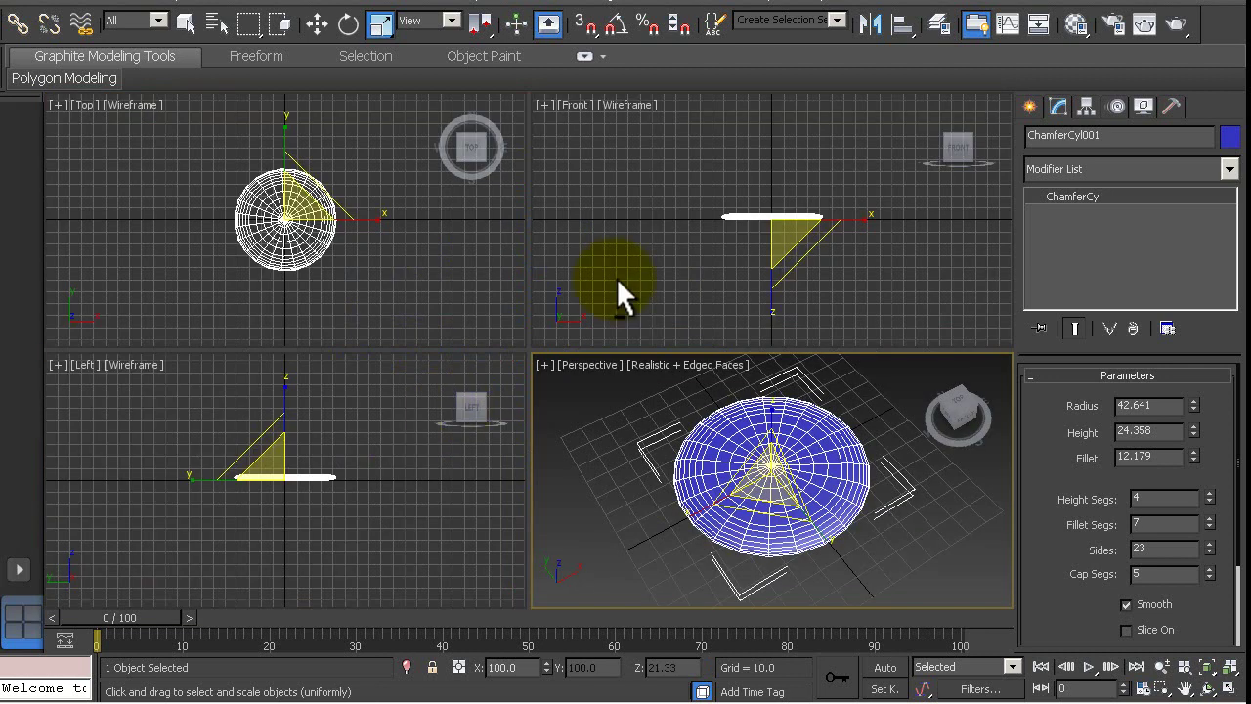
pyautogui.rightClick(395, 280)
pyautogui.hotkey('alt', 'w')
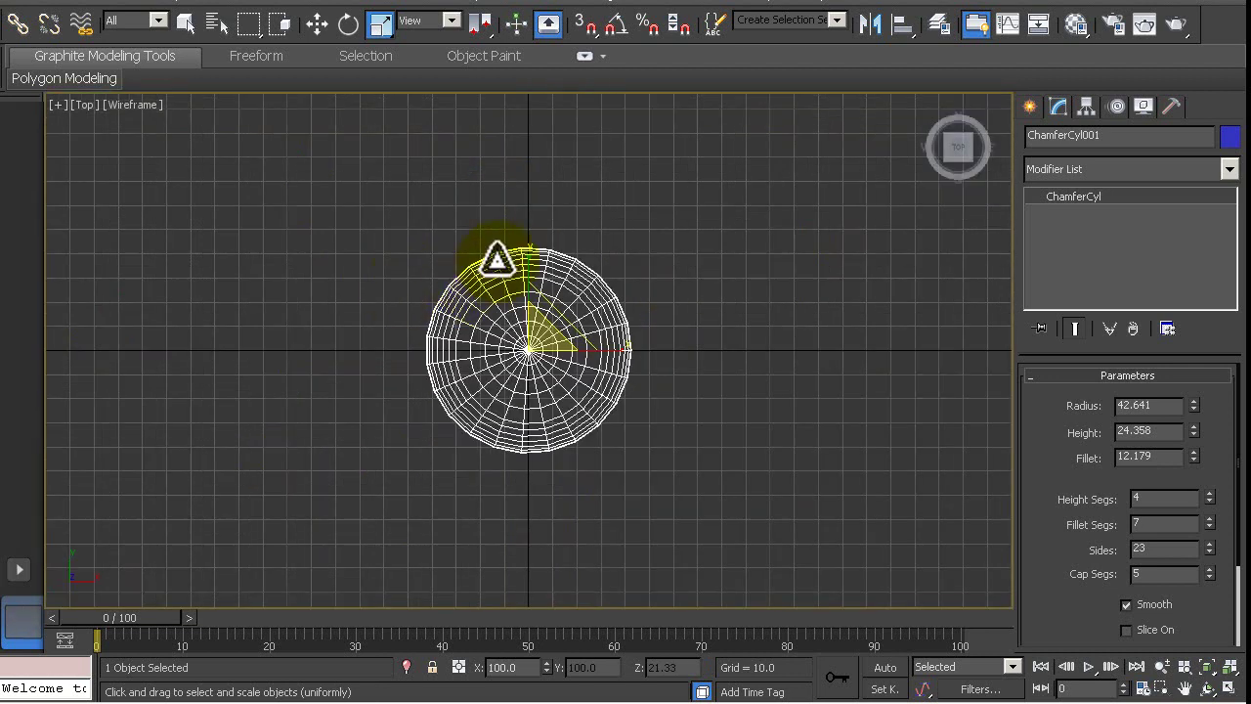
pyautogui.click(584, 207)
pyautogui.scroll(5, 584, 207)
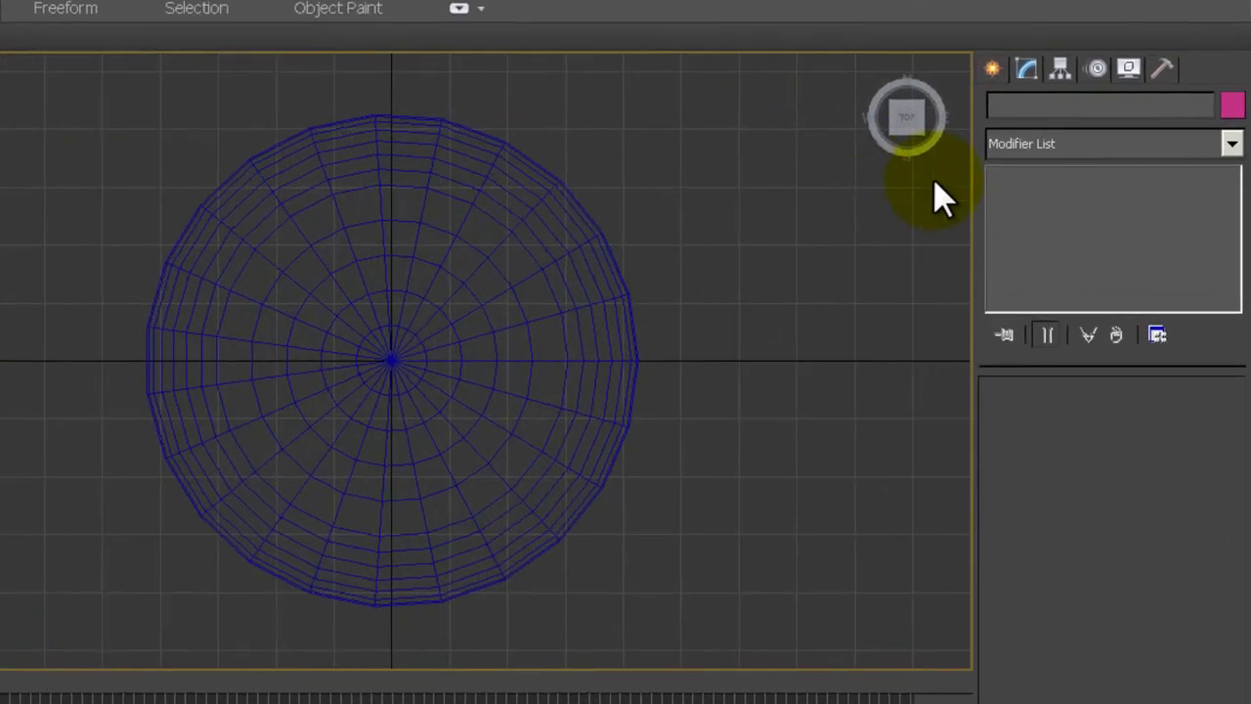
# Draw Tube001 from the disc centre in Top view: radii 42.832 and 44.632, height 6.883.
pyautogui.click(964, 39)
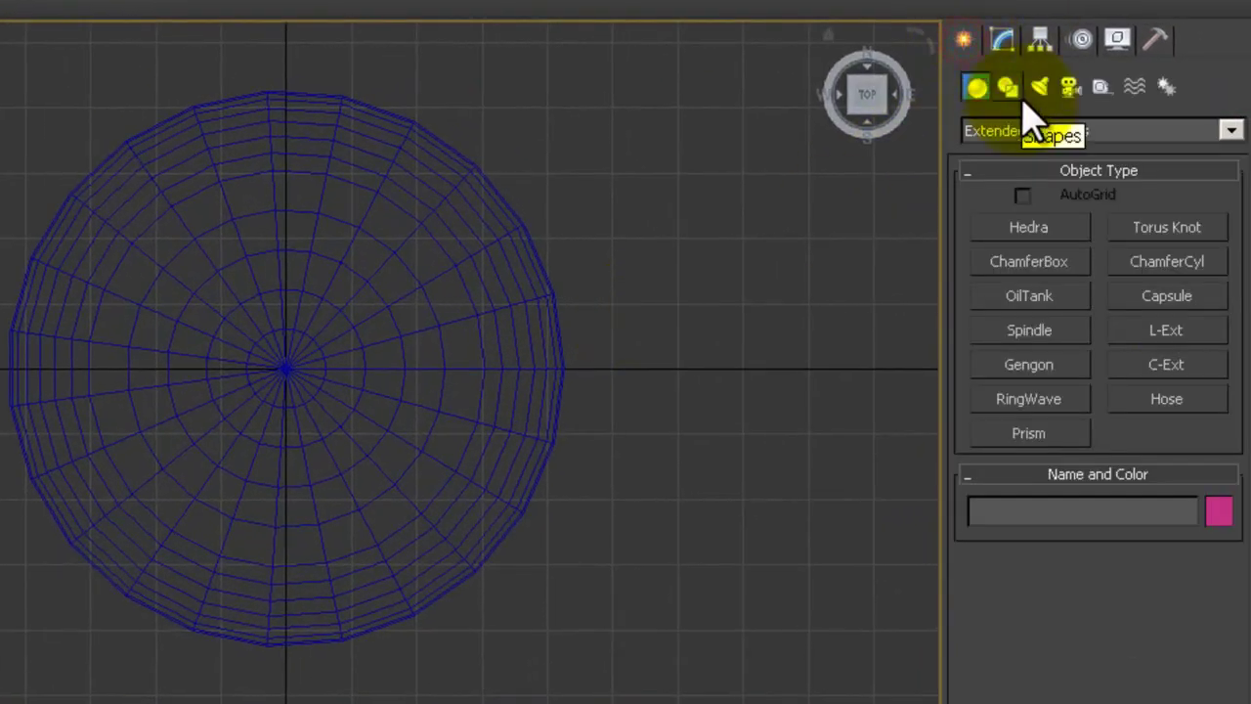
pyautogui.click(1044, 135)
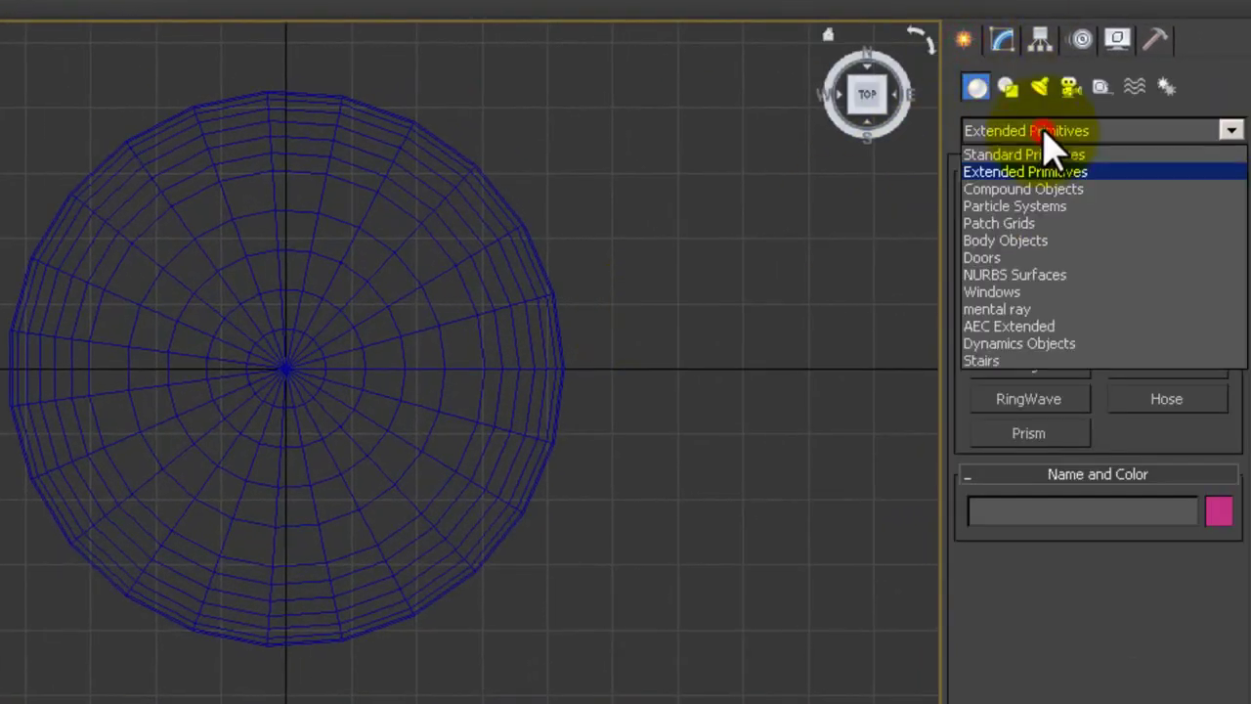
pyautogui.click(1026, 157)
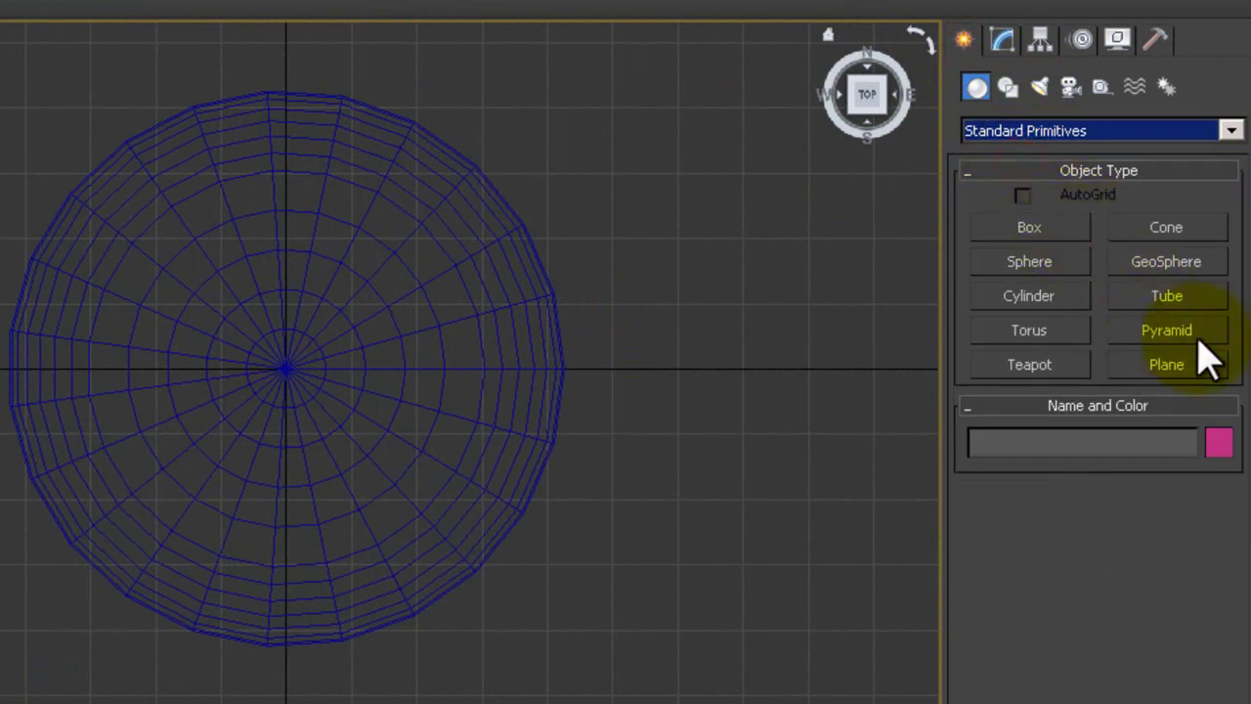
pyautogui.click(1172, 298)
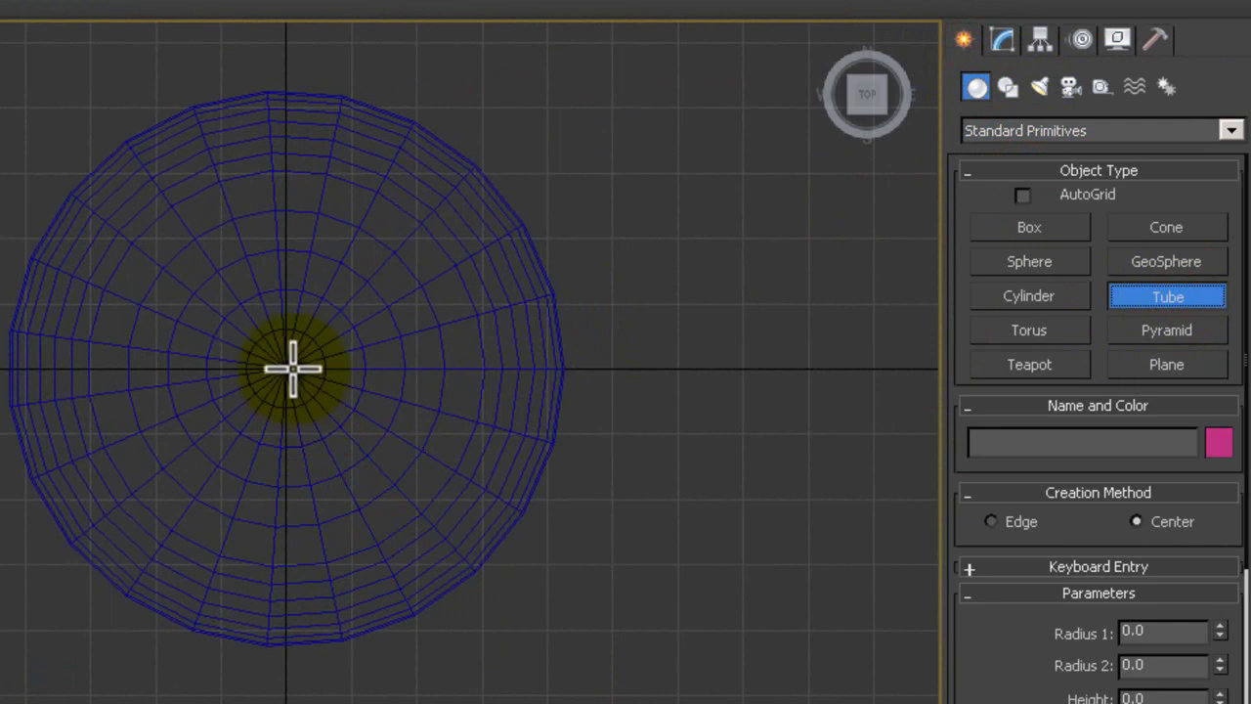
pyautogui.moveTo(285, 367)
pyautogui.mouseDown()
pyautogui.moveTo(578, 418)
pyautogui.moveTo(561, 410)
pyautogui.mouseUp()
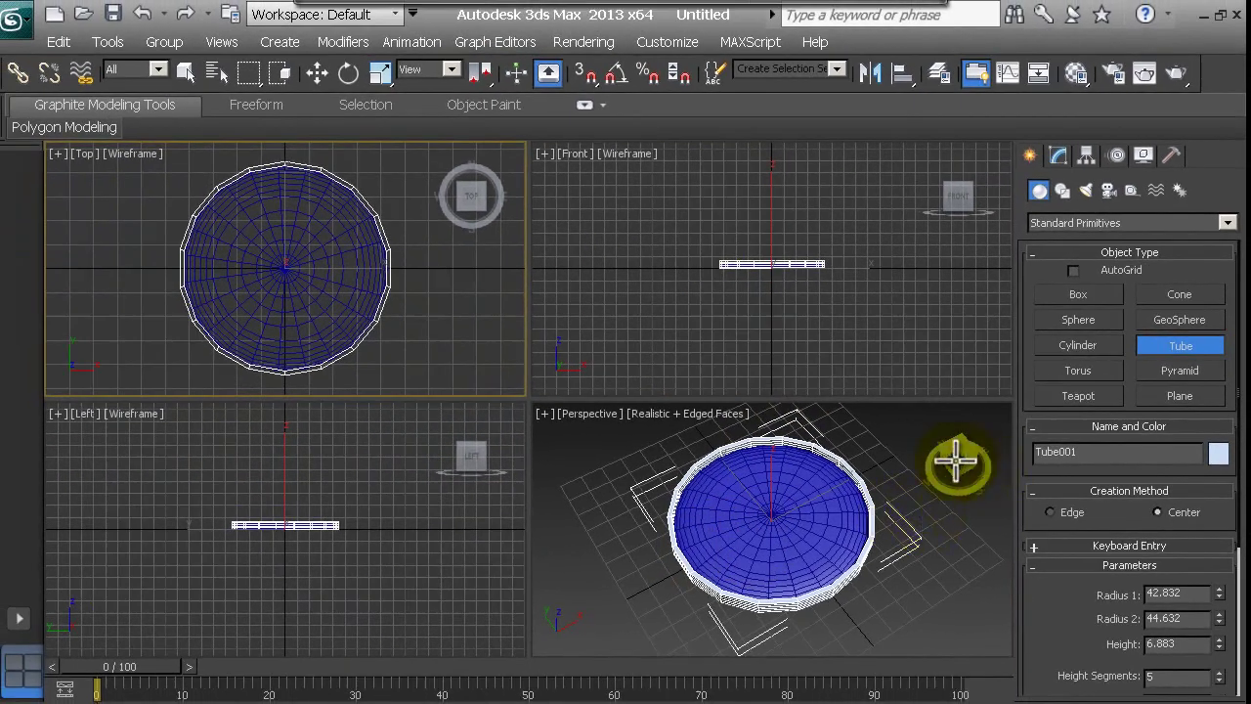
# Maximize the Perspective view and orbit to a low front angle.
pyautogui.rightClick(894, 441)
pyautogui.hotkey('alt', 'w')
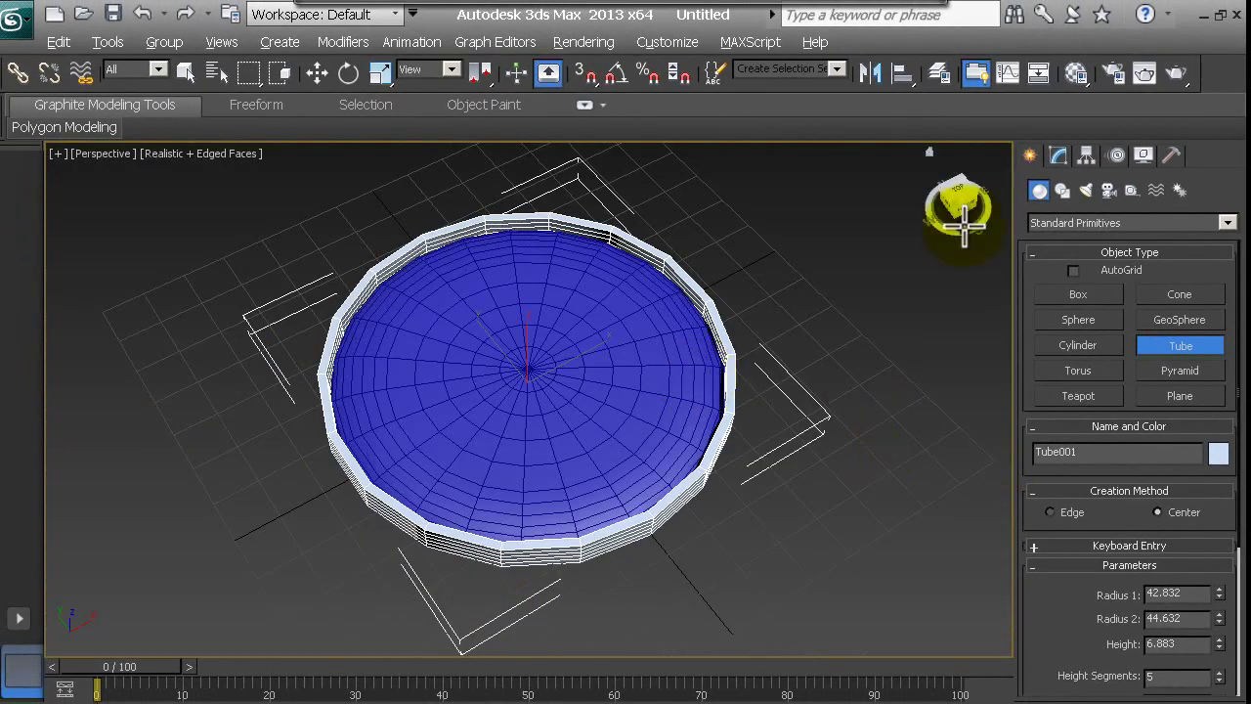
pyautogui.moveTo(956, 201)
pyautogui.moveTo(953, 200); pyautogui.dragTo(936, 154)
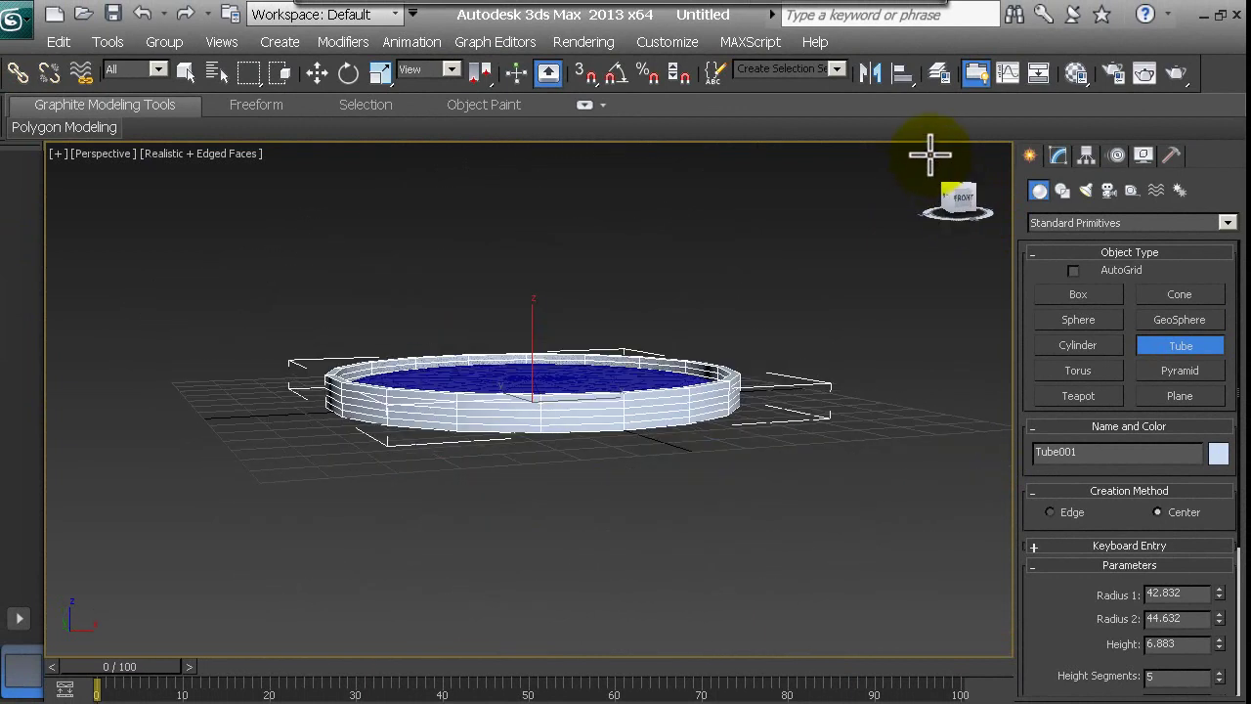
pyautogui.moveTo(935, 154); pyautogui.dragTo(954, 156)
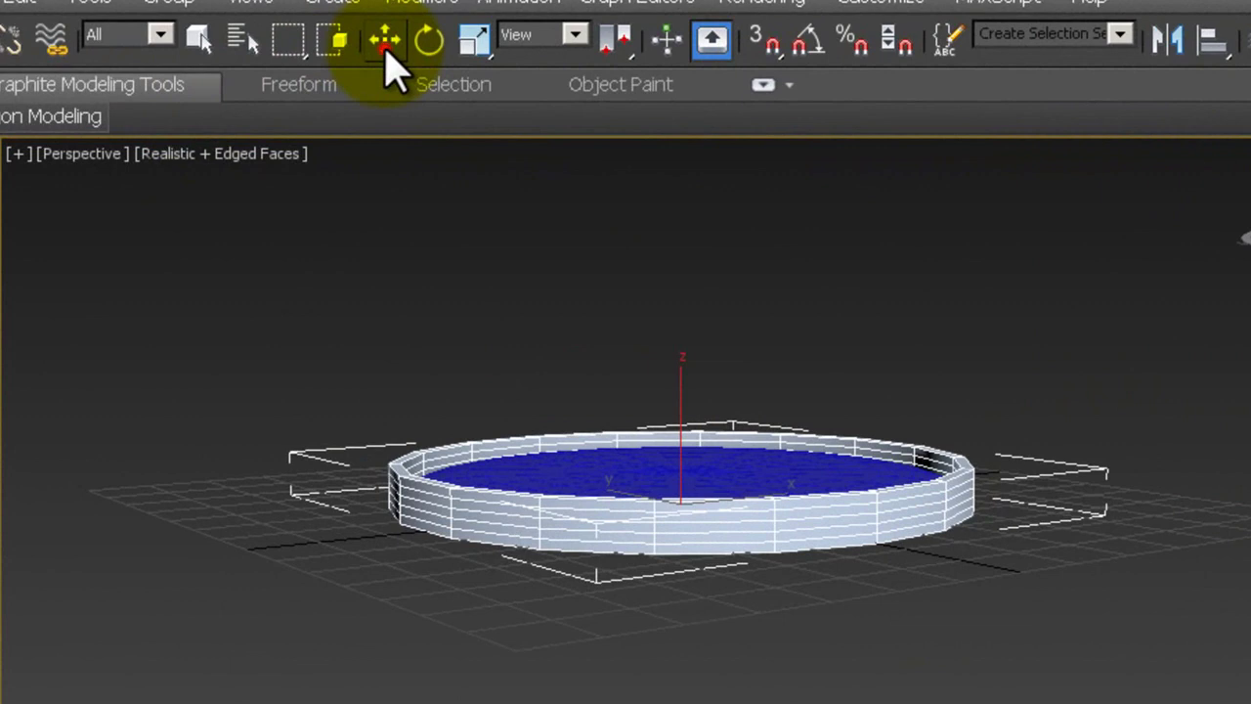
# Move the blue disc slightly up along Z to sit inside the tube rim.
pyautogui.click(347, 58)
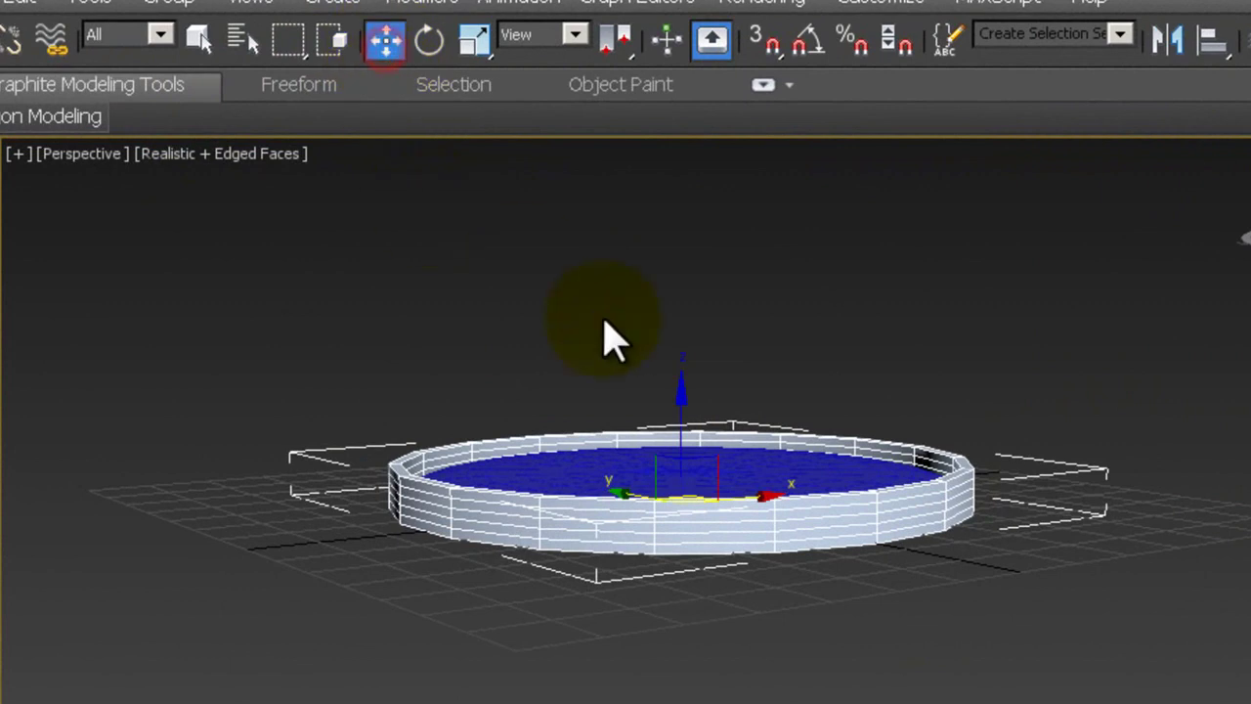
pyautogui.click(584, 467)
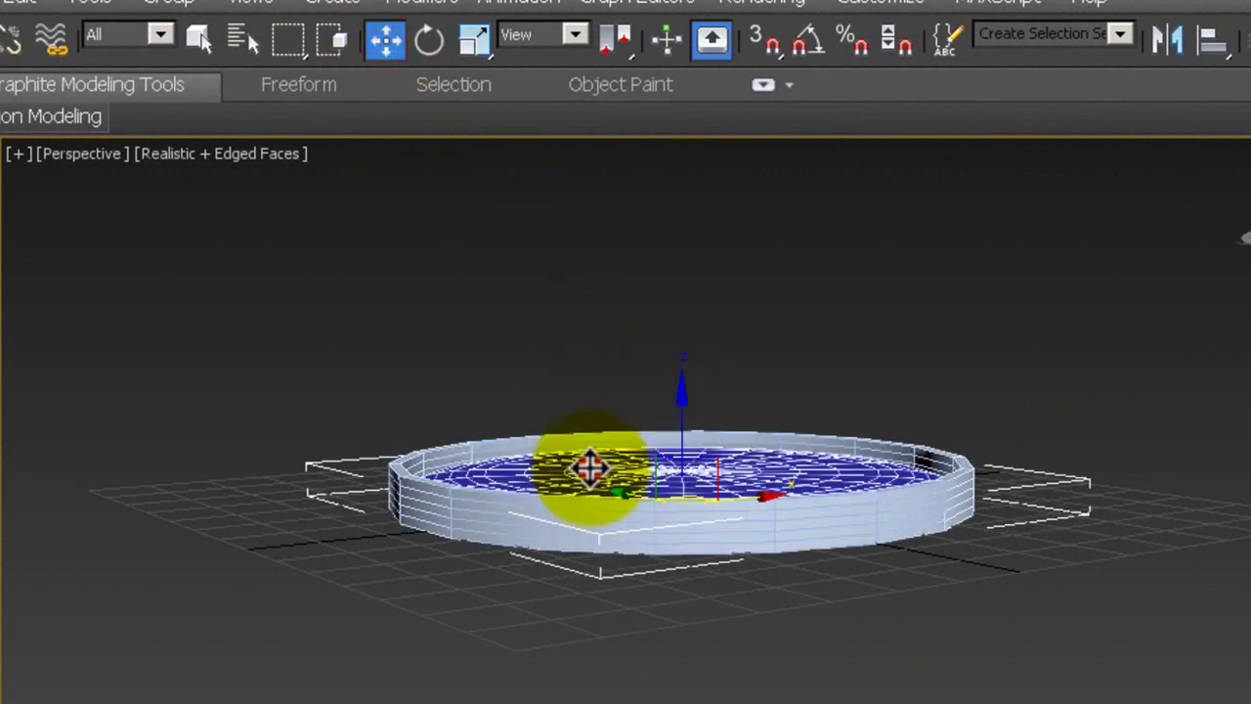
pyautogui.moveTo(682, 385); pyautogui.dragTo(682, 378)
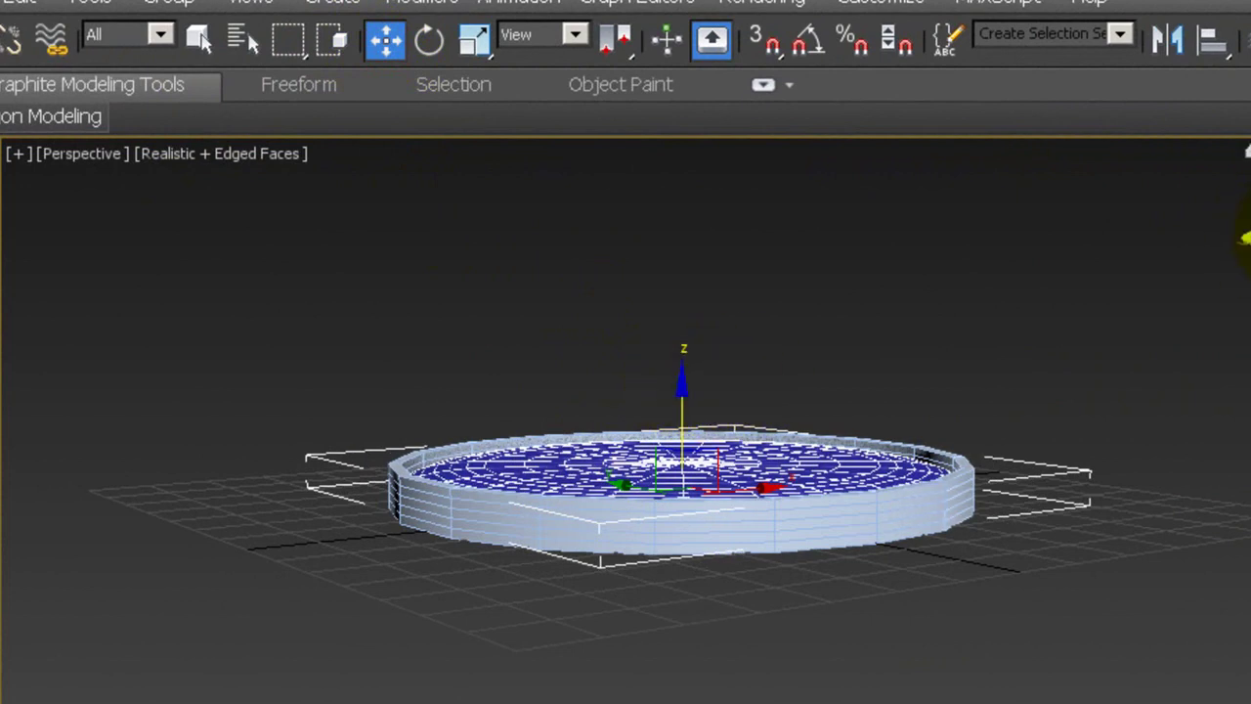
pyautogui.moveTo(1246, 237)
pyautogui.keyDown('alt'); pyautogui.mouseDown(button='middle')
pyautogui.moveTo(1241, 176)
pyautogui.moveTo(1243, 238)
pyautogui.mouseUp(button='middle'); pyautogui.keyUp('alt')
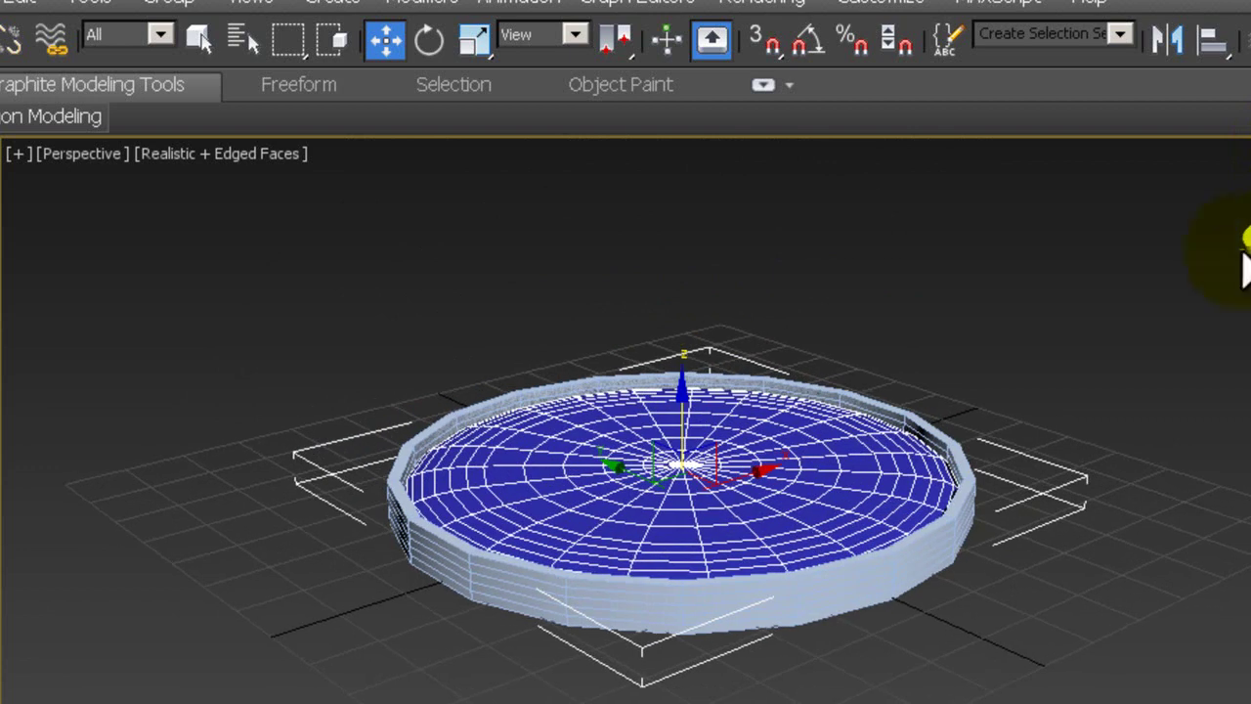
pyautogui.click(941, 310)
pyautogui.moveTo(1246, 238)
pyautogui.keyDown('alt'); pyautogui.mouseDown(button='middle')
pyautogui.moveTo(1220, 274)
pyautogui.moveTo(1175, 279)
pyautogui.moveTo(1237, 245)
pyautogui.moveTo(1237, 224)
pyautogui.moveTo(1246, 237)
pyautogui.mouseUp(button='middle'); pyautogui.keyUp('alt')
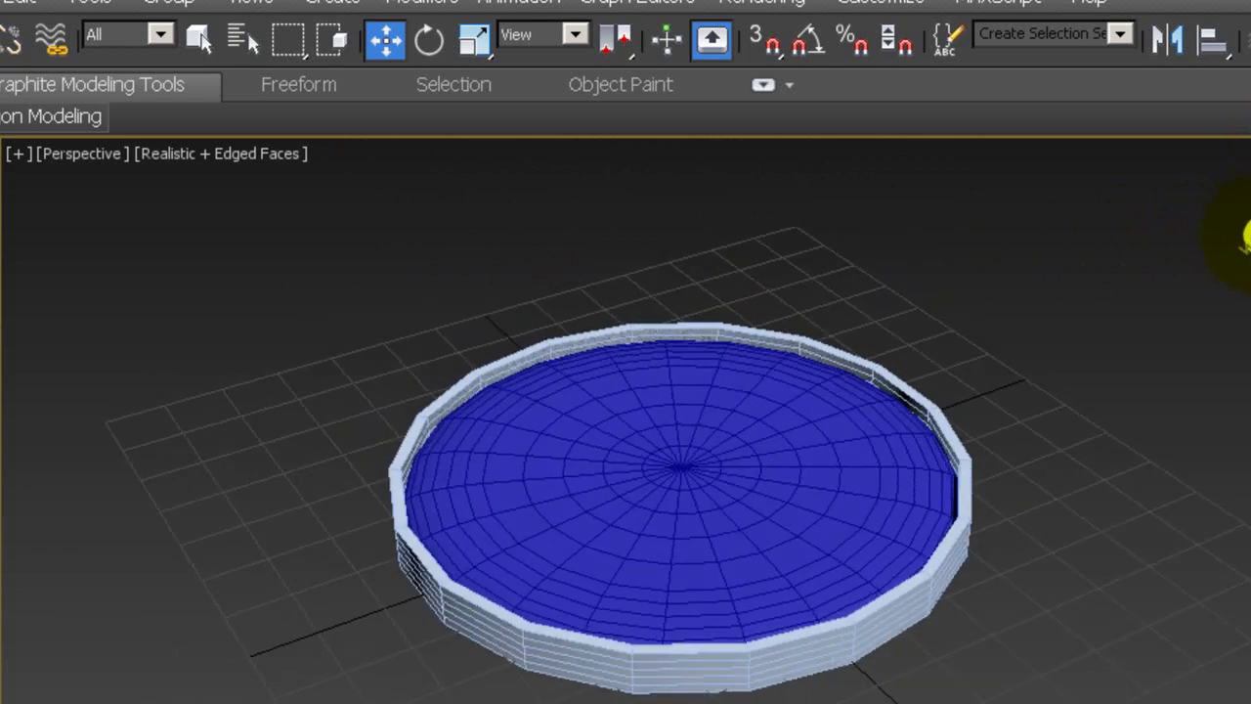
# Check the disc and rim alignment in the maximized Top and Left views.
pyautogui.hotkey('alt', 'w')
pyautogui.click(535, 352)
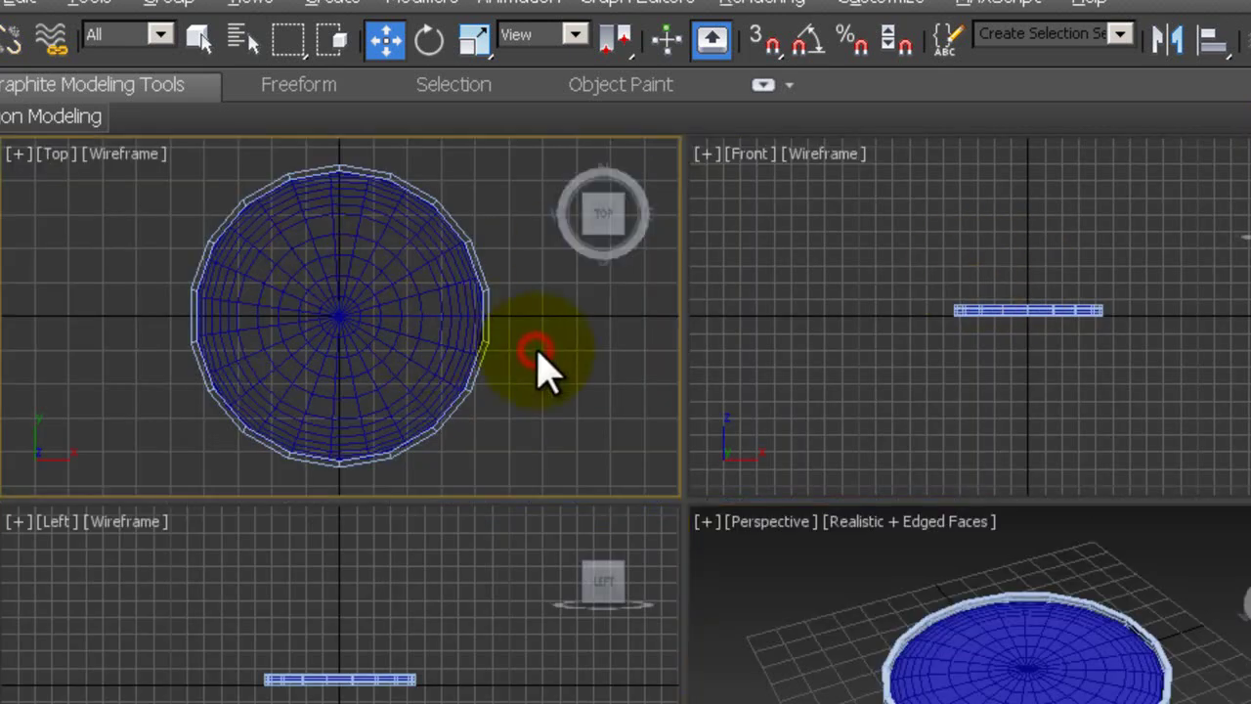
pyautogui.hotkey('alt', 'w')
pyautogui.scroll(-3, 332, 430)
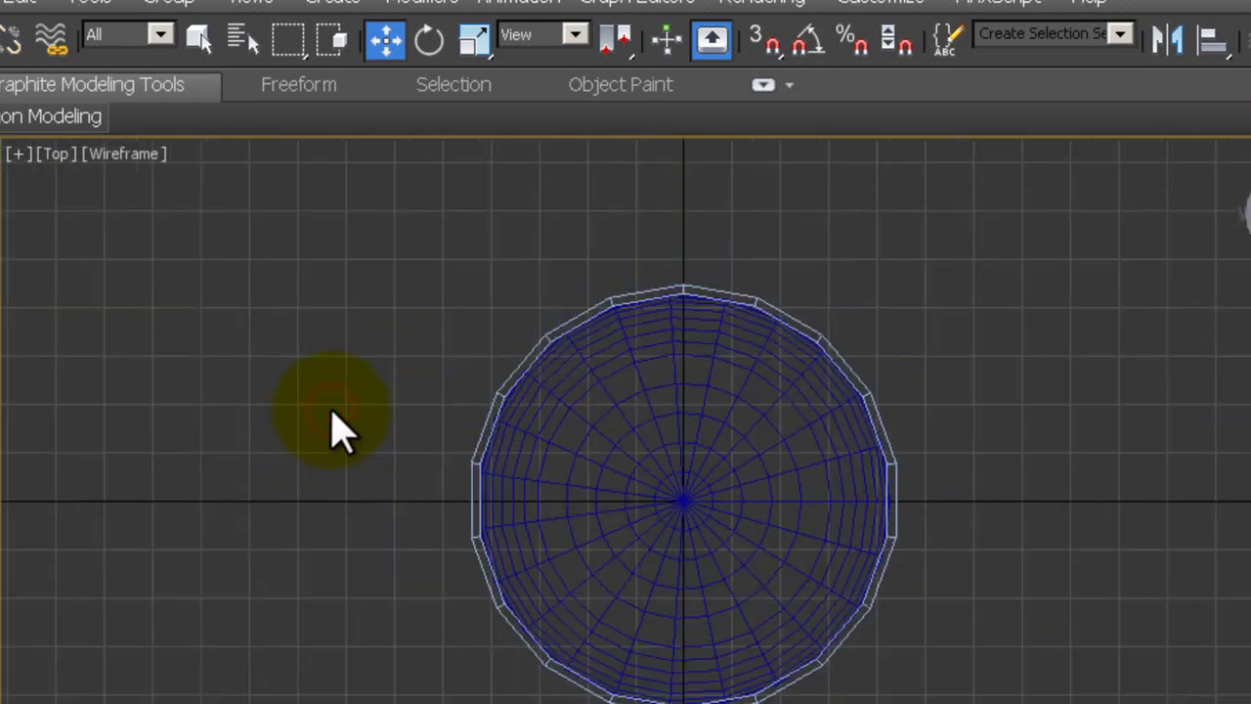
pyautogui.scroll(-3, 332, 430)
pyautogui.hotkey('alt', 'w')
pyautogui.click(321, 435)
pyautogui.hotkey('alt', 'w')
pyautogui.scroll(1, 541, 221)
pyautogui.scroll(2, 542, 224)
pyautogui.scroll(2, 542, 224)
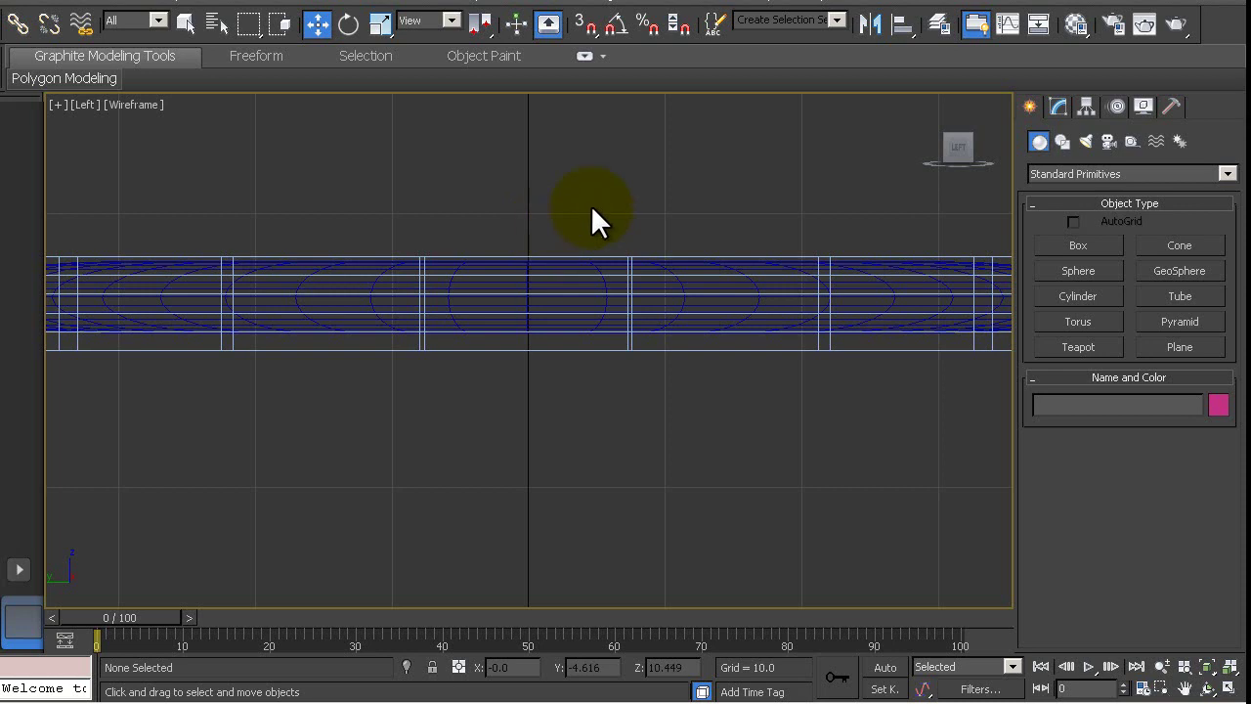
pyautogui.scroll(1, 591, 206)
pyautogui.moveTo(626, 163)
pyautogui.mouseDown(button='middle')
pyautogui.moveTo(570, 271)
pyautogui.moveTo(525, 270)
pyautogui.mouseUp(button='middle')
pyautogui.hotkey('alt', 'w')
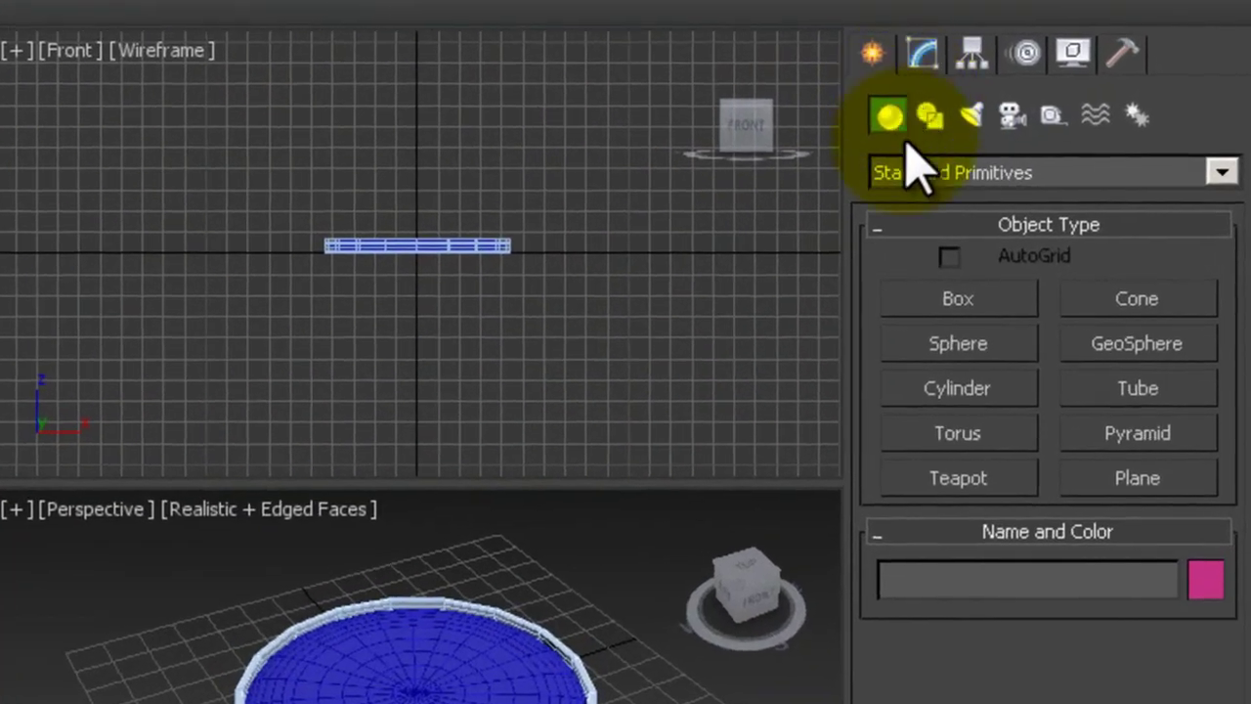
# Create a thin Cylinder001 handle in the Left view and move it left past the rim.
pyautogui.click(1004, 391)
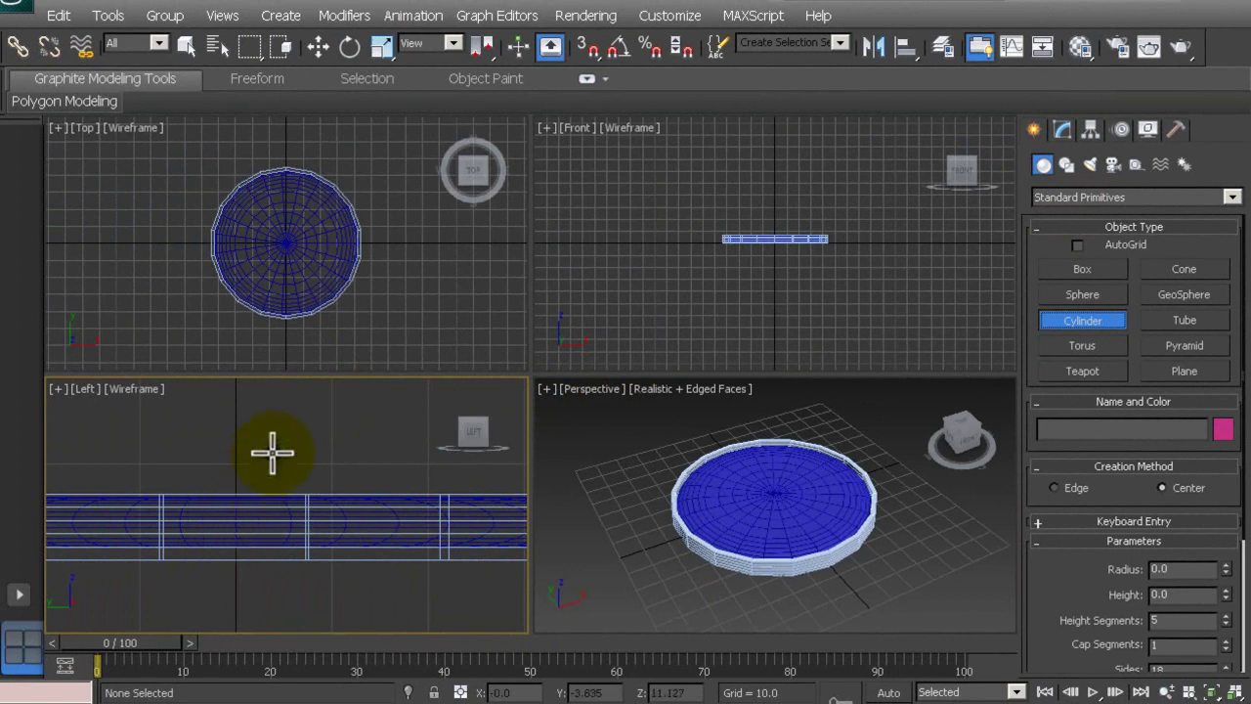
pyautogui.click(235, 526)
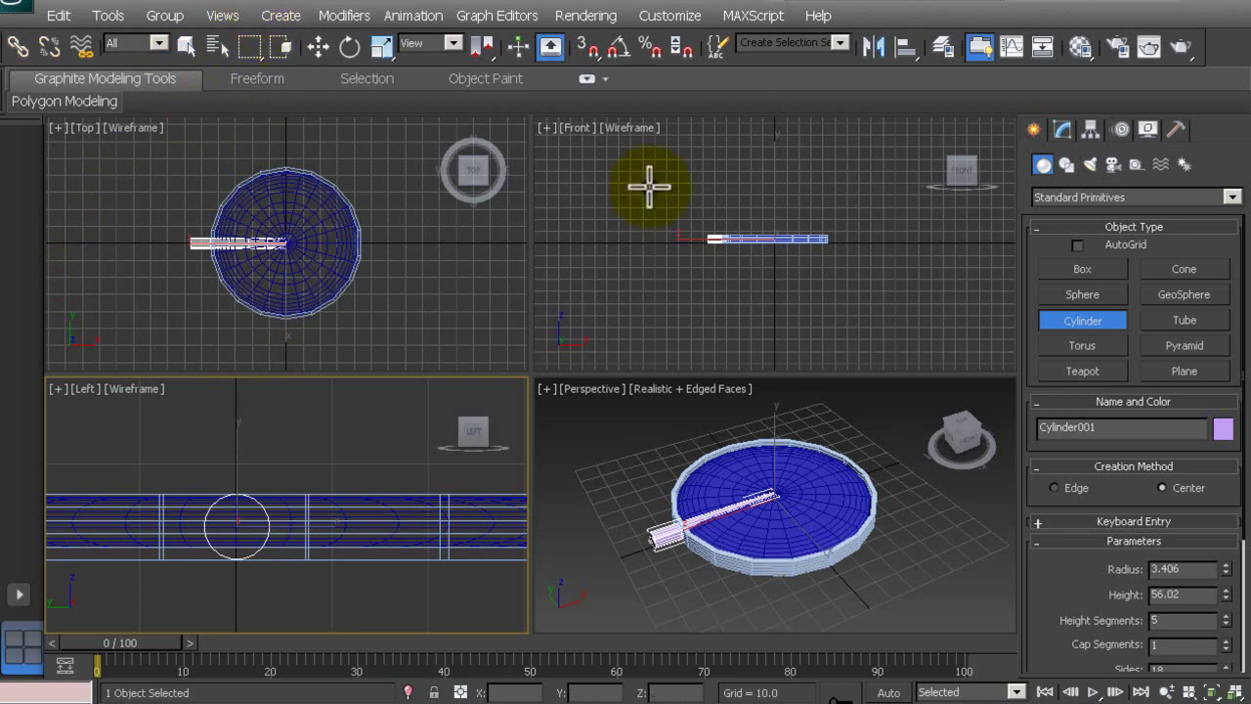
pyautogui.click(792, 185)
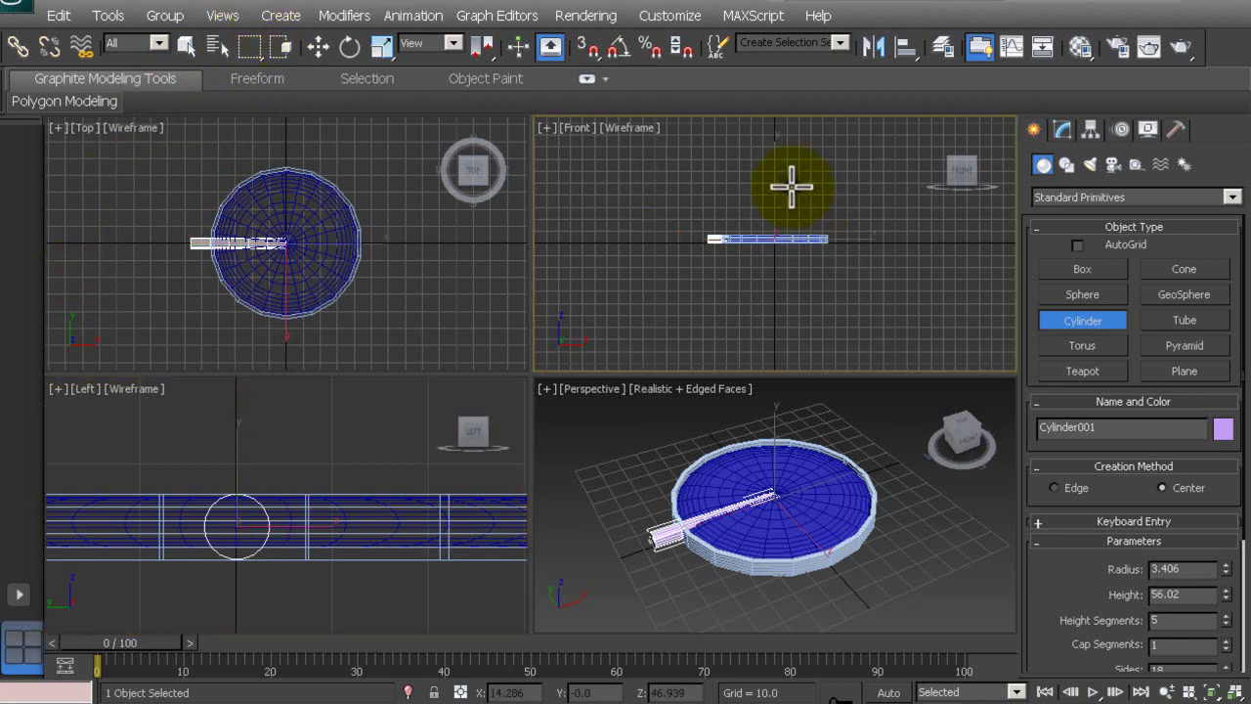
pyautogui.hotkey('alt', 'w')
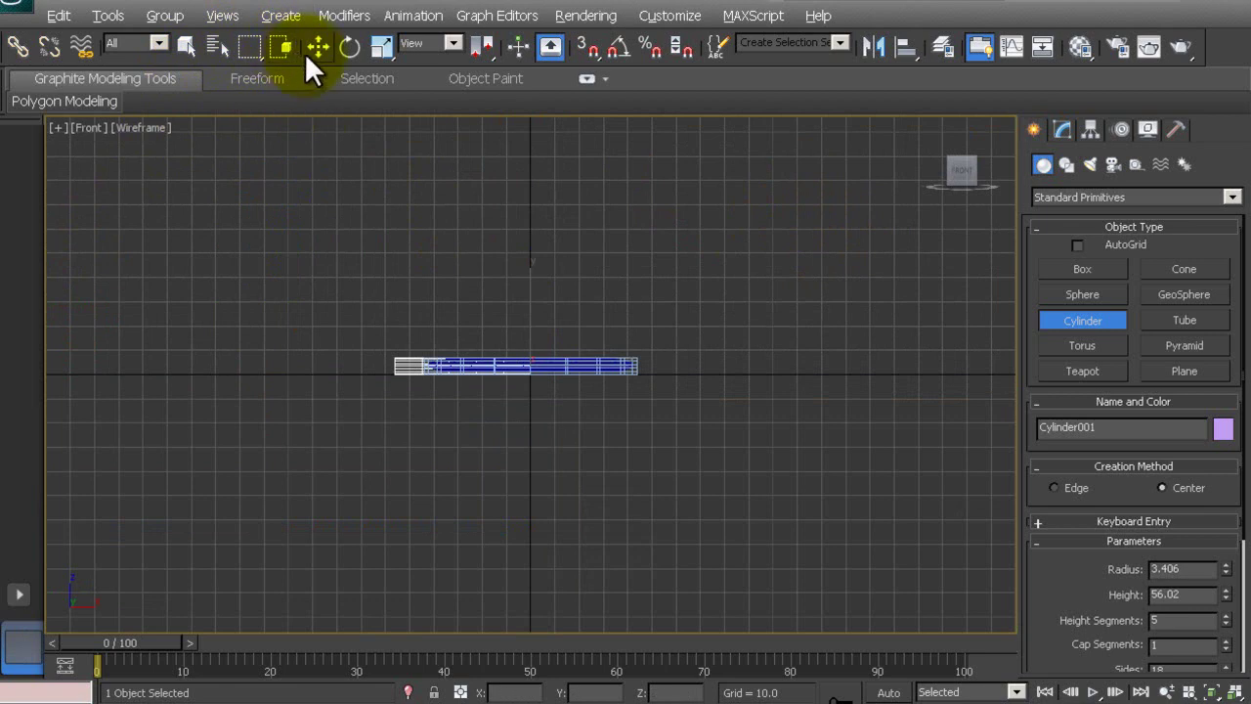
pyautogui.click(315, 47)
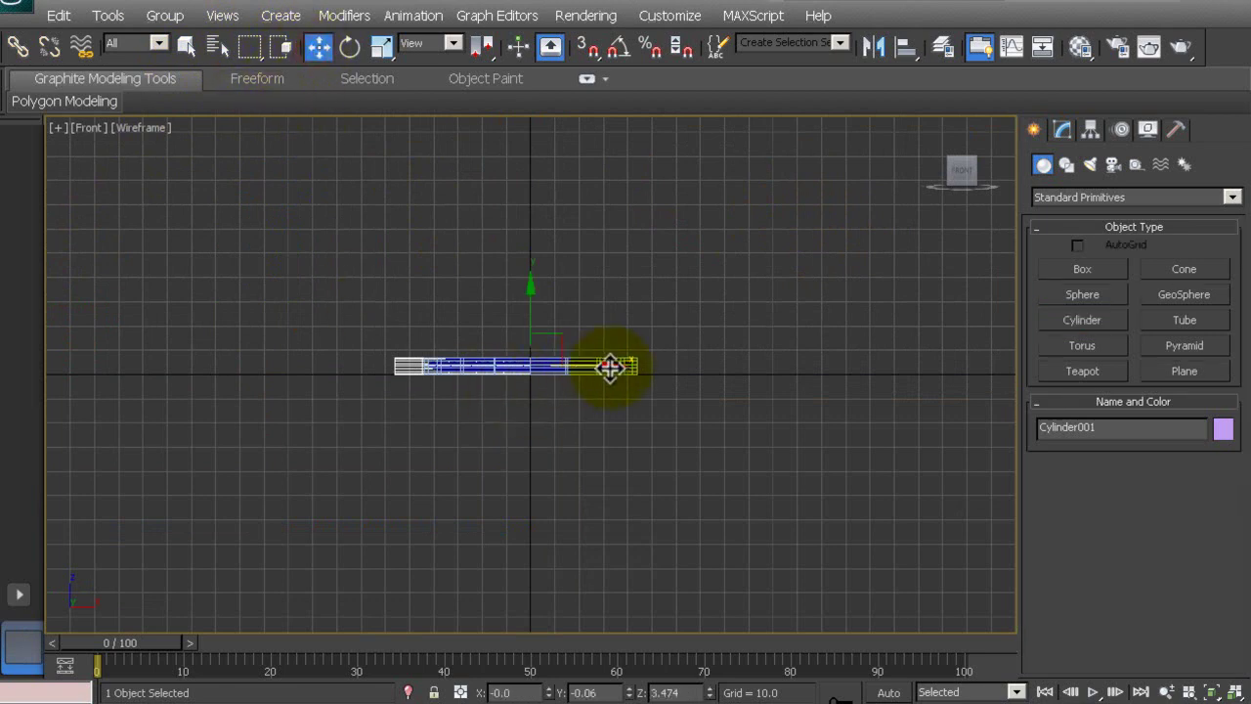
pyautogui.moveTo(610, 365); pyautogui.dragTo(487, 381)
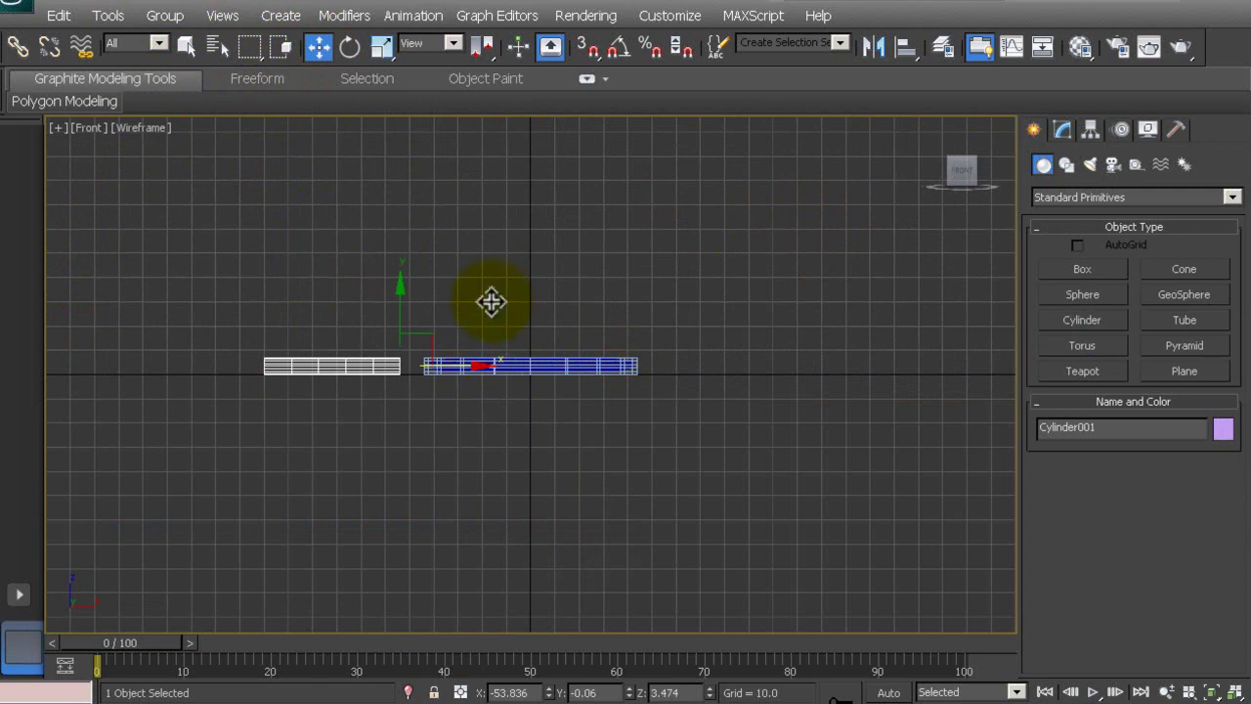
# Frame disc and handle together in the maximized Perspective view and select the handle.
pyautogui.hotkey('alt', 'w')
pyautogui.click(626, 416)
pyautogui.hotkey('alt', 'w')
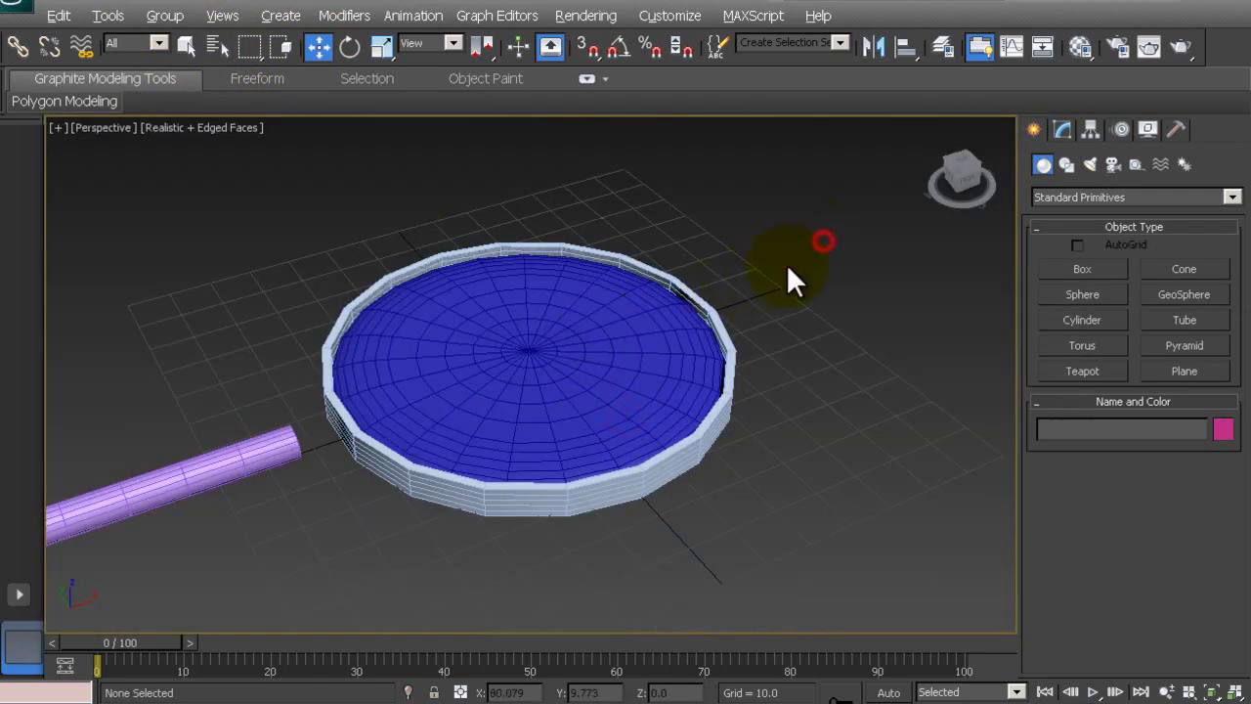
pyautogui.moveTo(792, 280); pyautogui.dragTo(887, 215, button='middle')
pyautogui.scroll(-3, 693, 323)
pyautogui.moveTo(466, 454); pyautogui.dragTo(504, 442, button='middle')
pyautogui.click(439, 377)
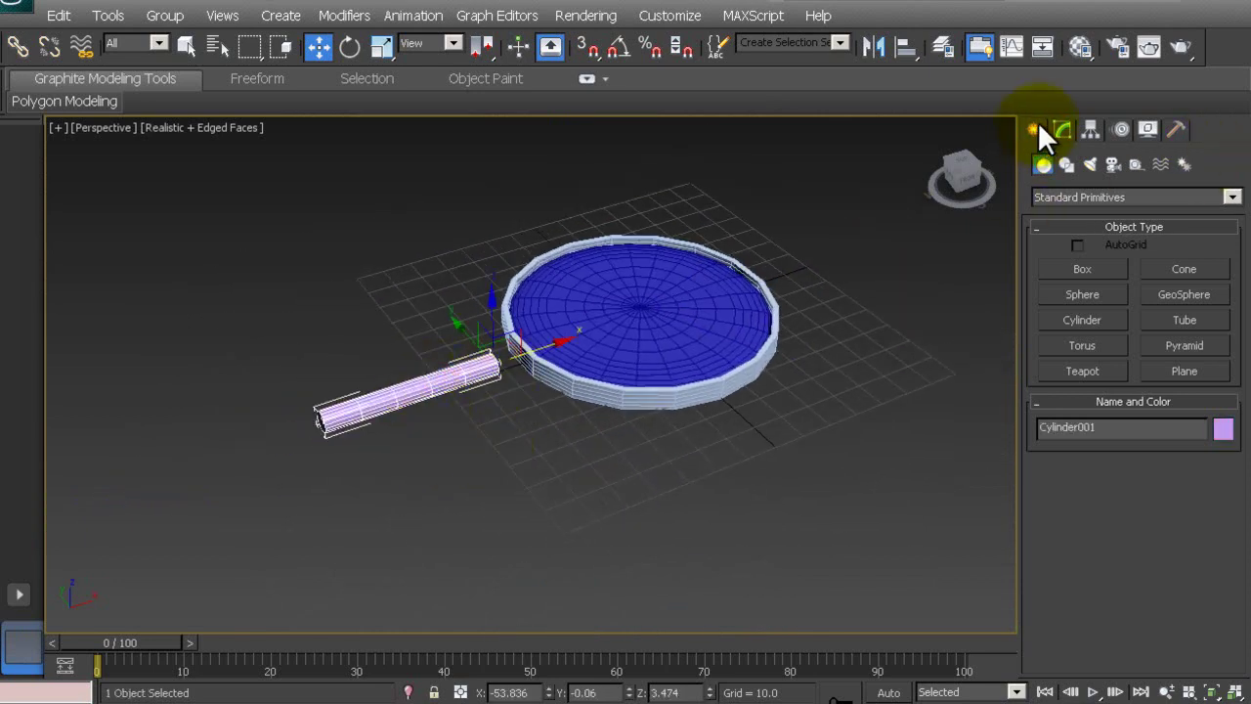
# Set the handle to radius 3.474, height 81.79 and 6 height segments.
pyautogui.click(1063, 128)
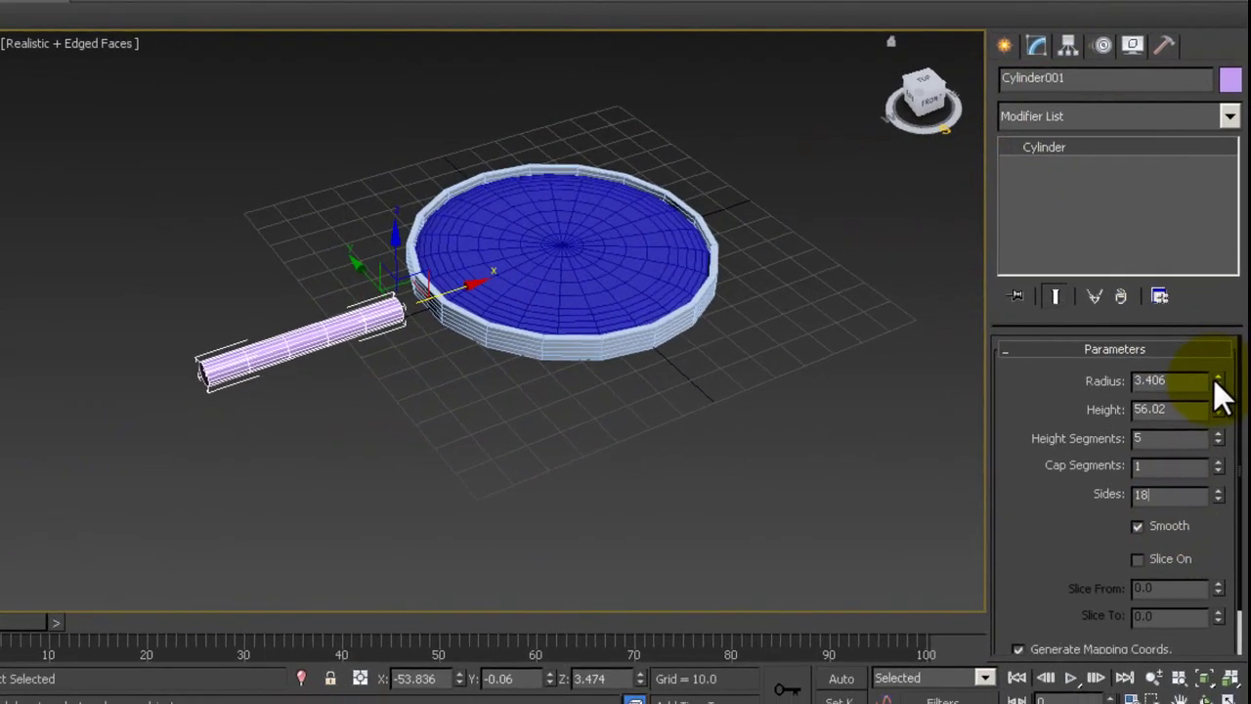
pyautogui.moveTo(1222, 430); pyautogui.dragTo(1221, 414)
pyautogui.moveTo(1207, 285)
pyautogui.mouseDown()
pyautogui.moveTo(1206, 273)
pyautogui.moveTo(1210, 299)
pyautogui.moveTo(1196, 289)
pyautogui.mouseUp()
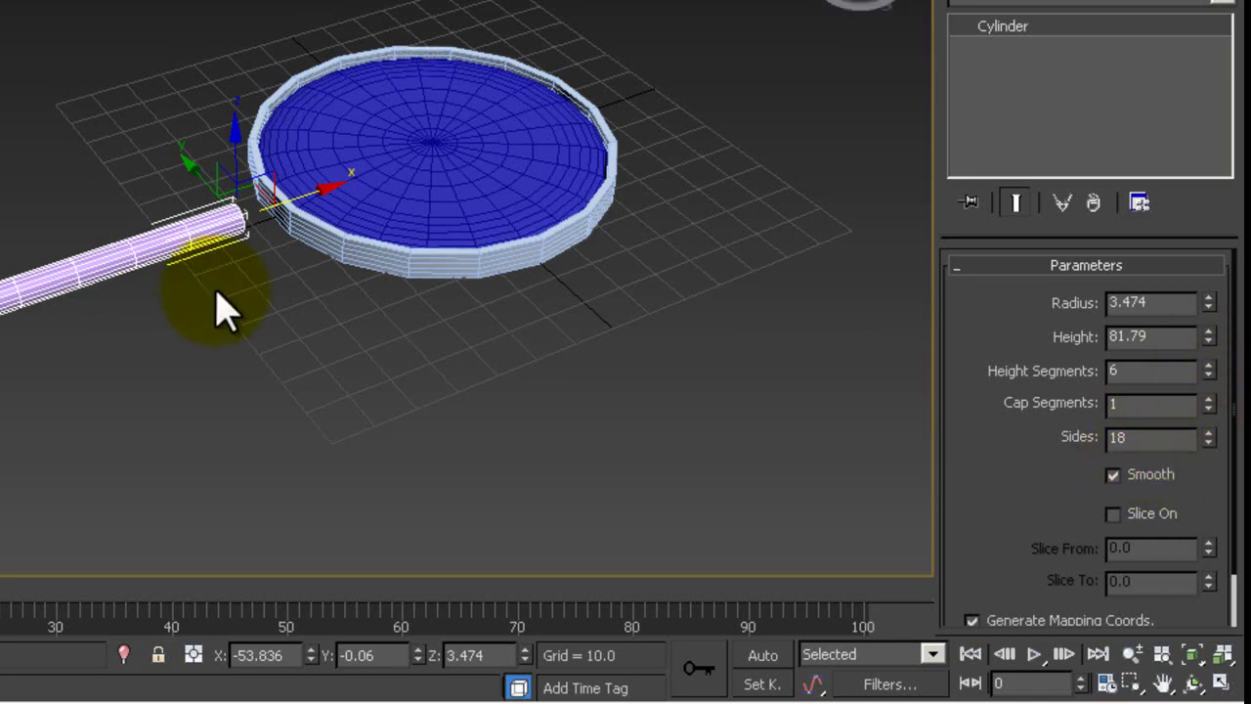
pyautogui.click(282, 280)
# Zoom and orbit in close on the rim and handle end, then select the rim tube.
pyautogui.moveTo(296, 312); pyautogui.dragTo(344, 311, button='middle')
pyautogui.scroll(2, 352, 293)
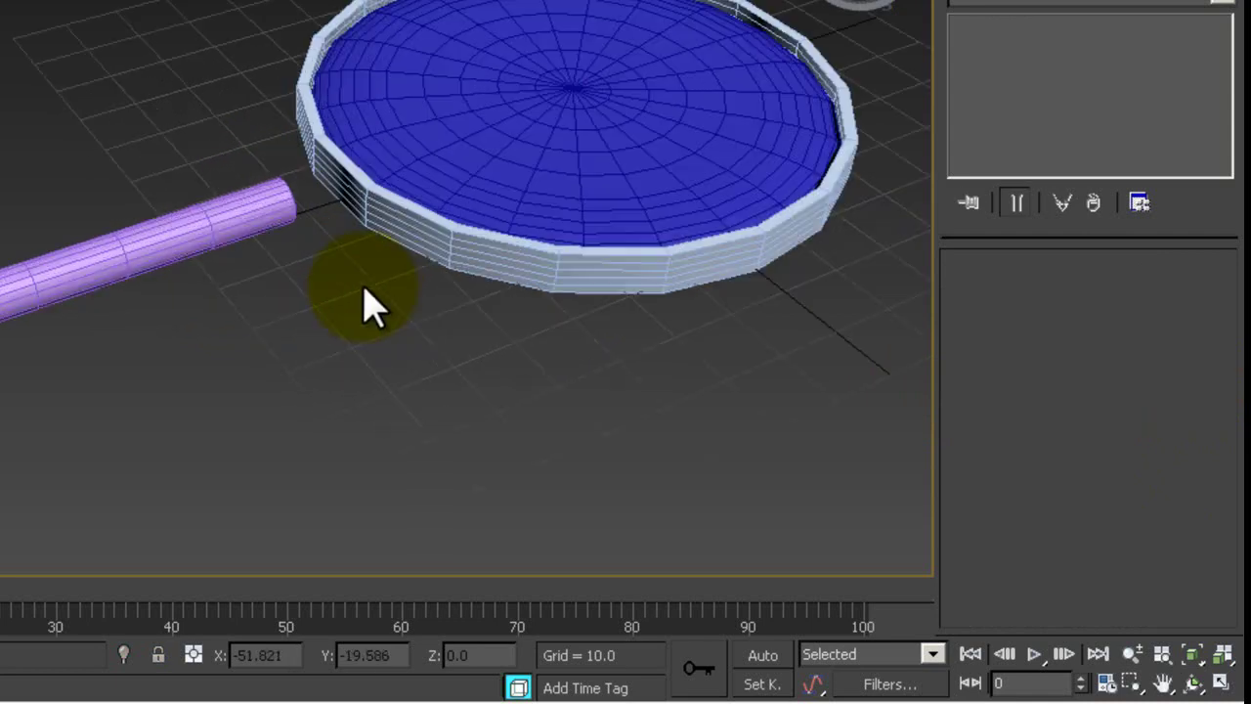
pyautogui.scroll(2, 363, 283)
pyautogui.scroll(2, 366, 285)
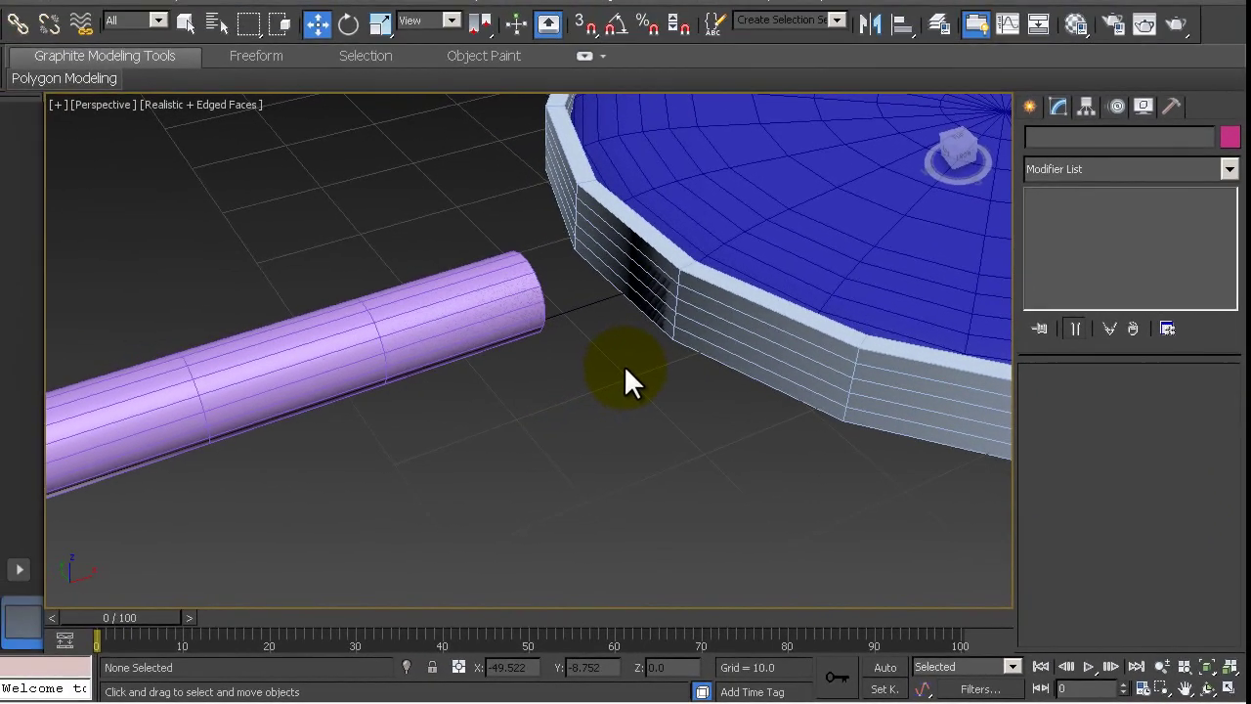
pyautogui.scroll(2, 624, 365)
pyautogui.moveTo(633, 348); pyautogui.dragTo(577, 422, button='middle')
pyautogui.moveTo(959, 151)
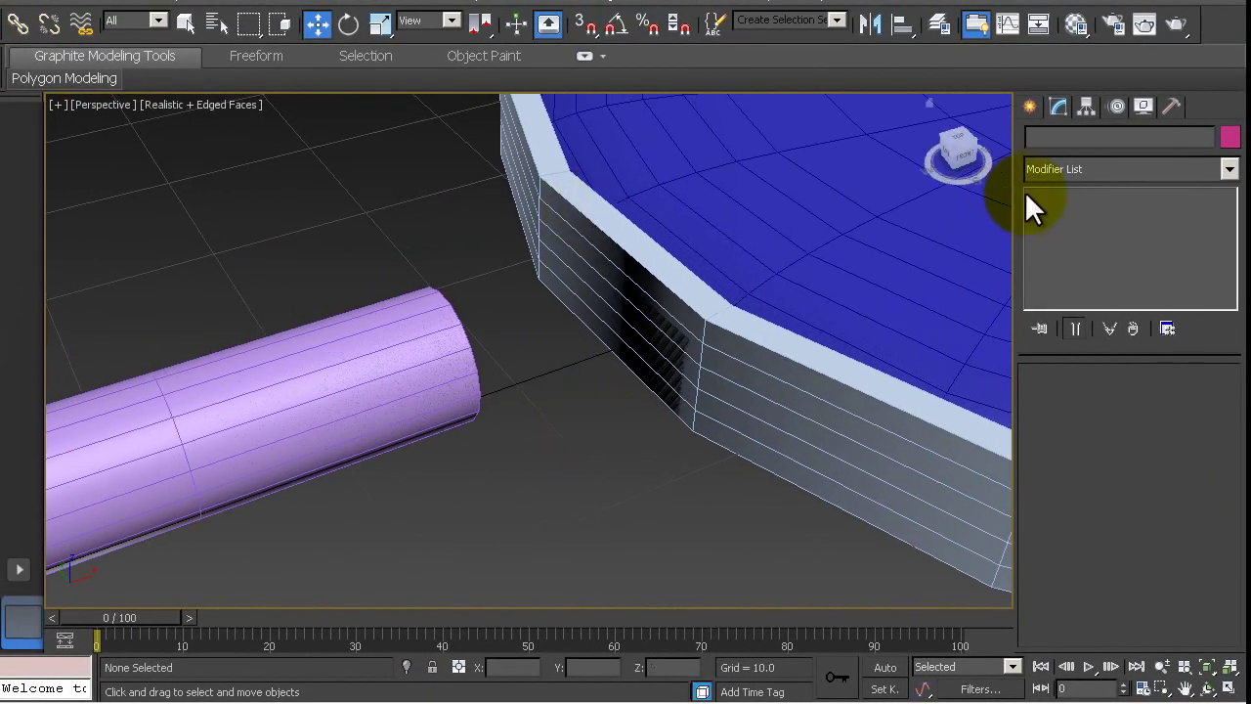
pyautogui.moveTo(961, 147)
pyautogui.mouseDown()
pyautogui.moveTo(983, 140)
pyautogui.moveTo(678, 257)
pyautogui.mouseUp()
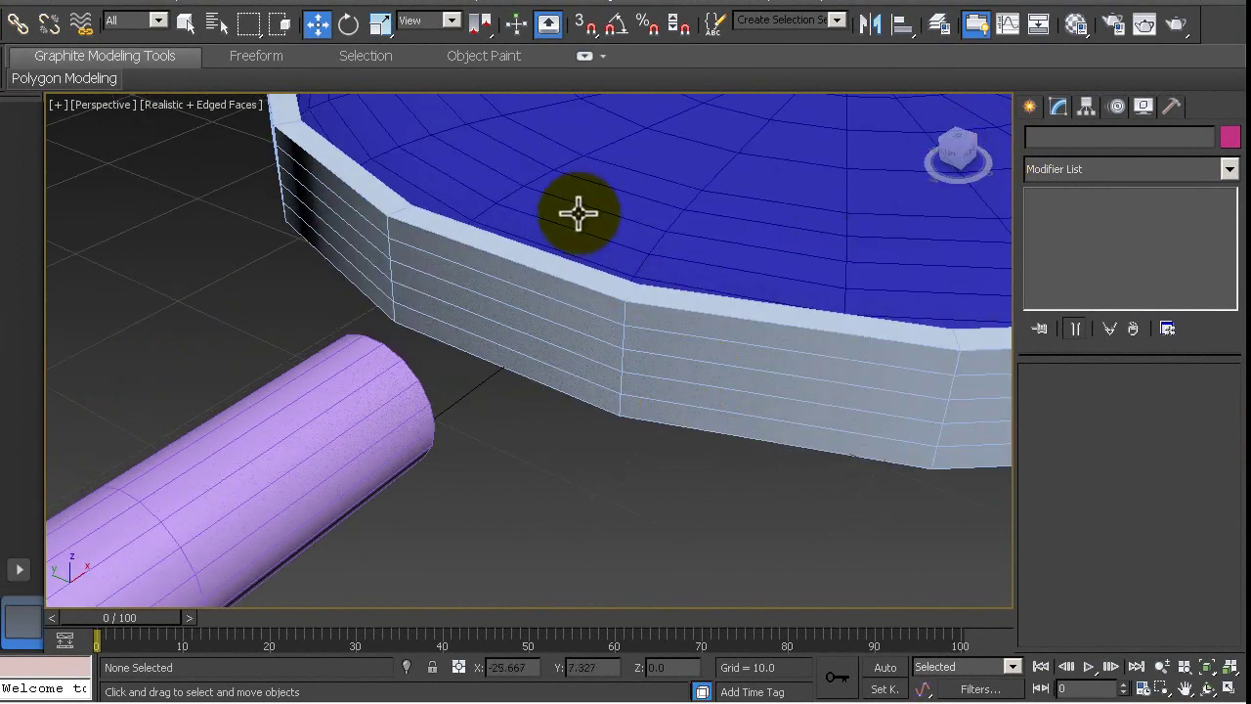
pyautogui.hotkey('ctrl', 'd')
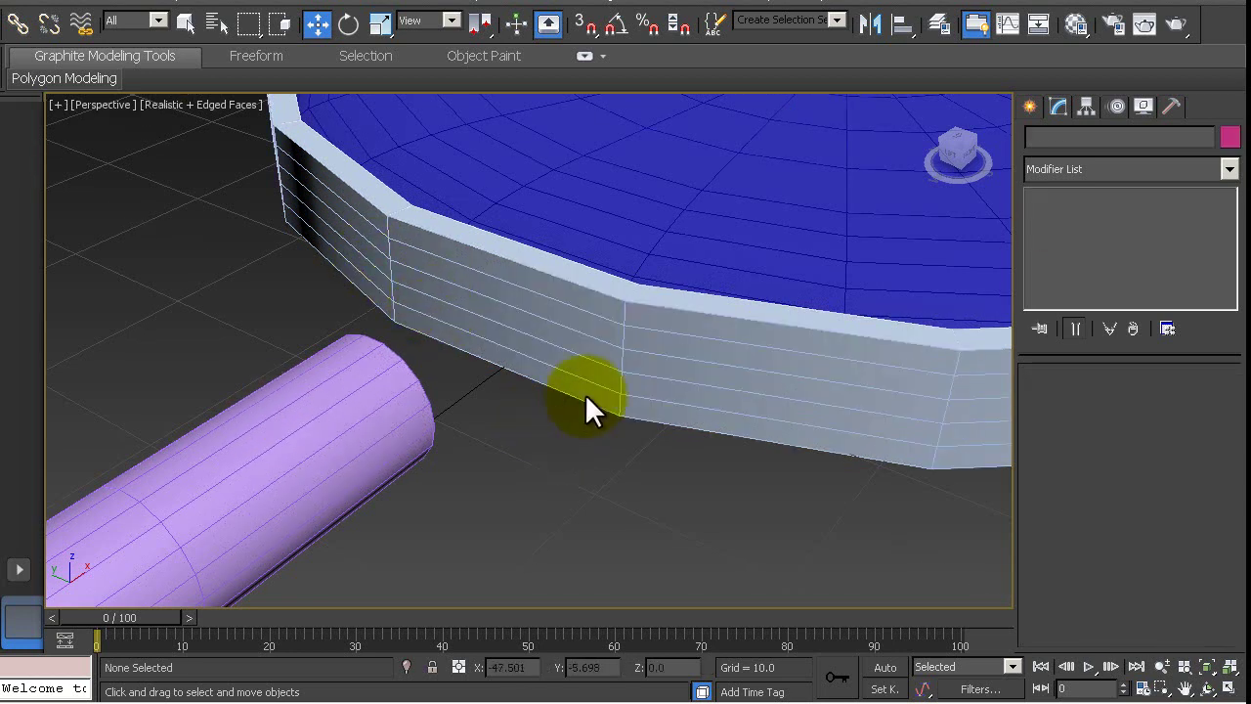
pyautogui.click(669, 366)
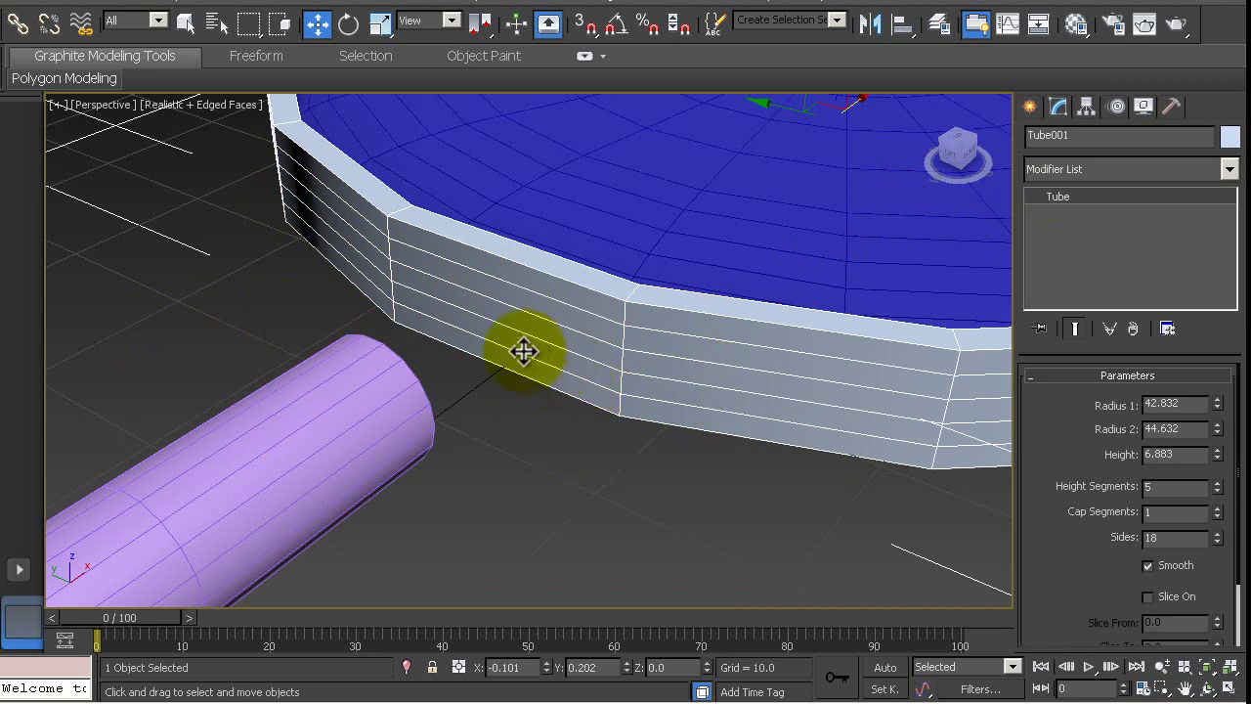
# Reduce the handle cylinder to 12 sides.
pyautogui.click(346, 375)
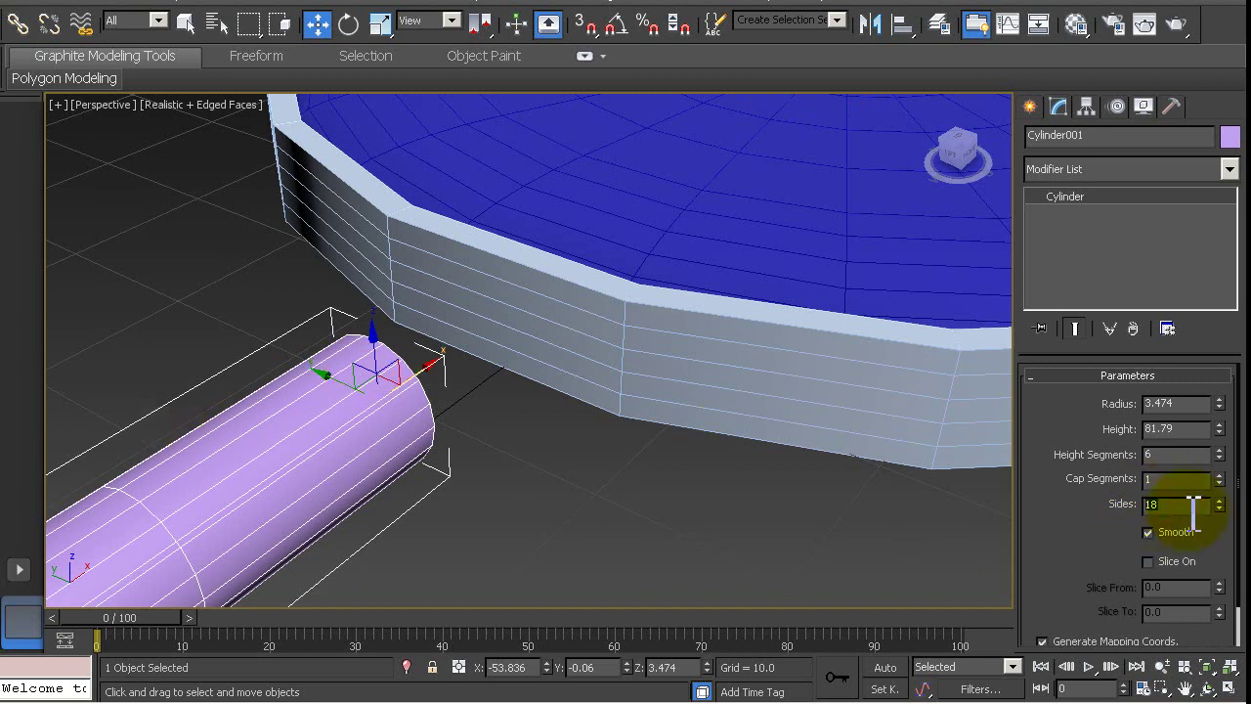
pyautogui.write('12')
pyautogui.click(1182, 479)
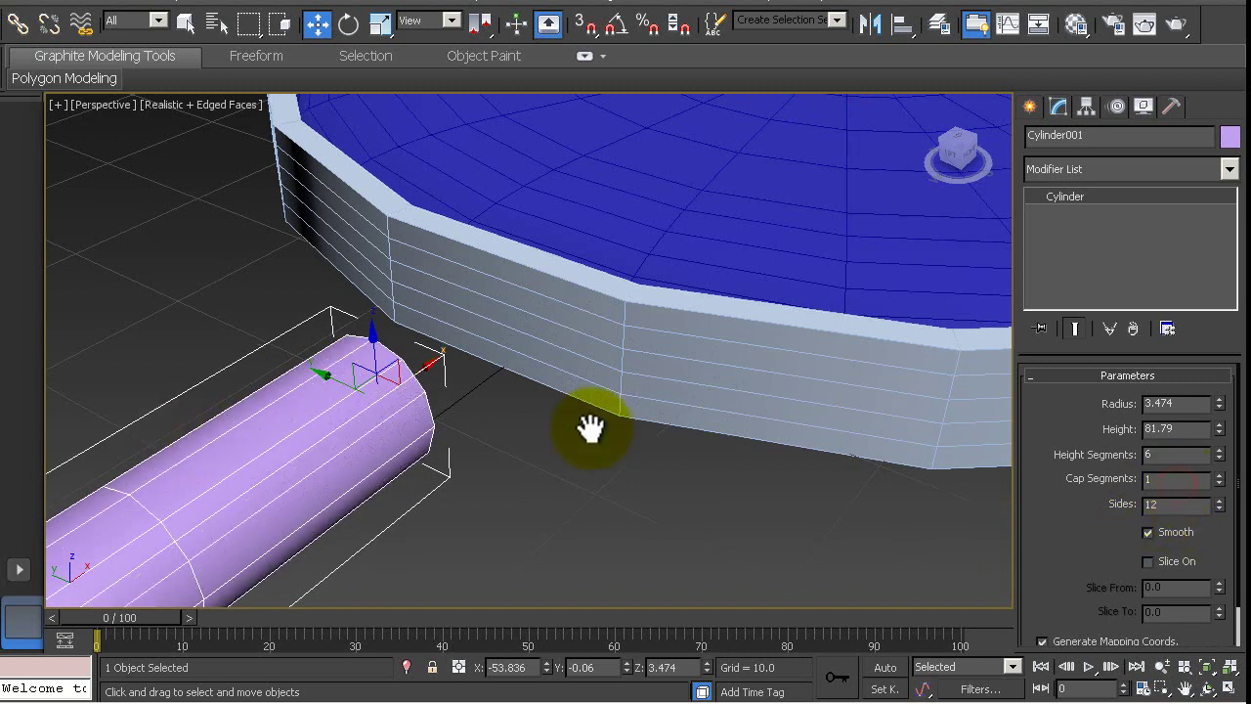
pyautogui.click(532, 448)
# Convert the handle to Editable Poly and attach the rim tube to it.
pyautogui.click(374, 393)
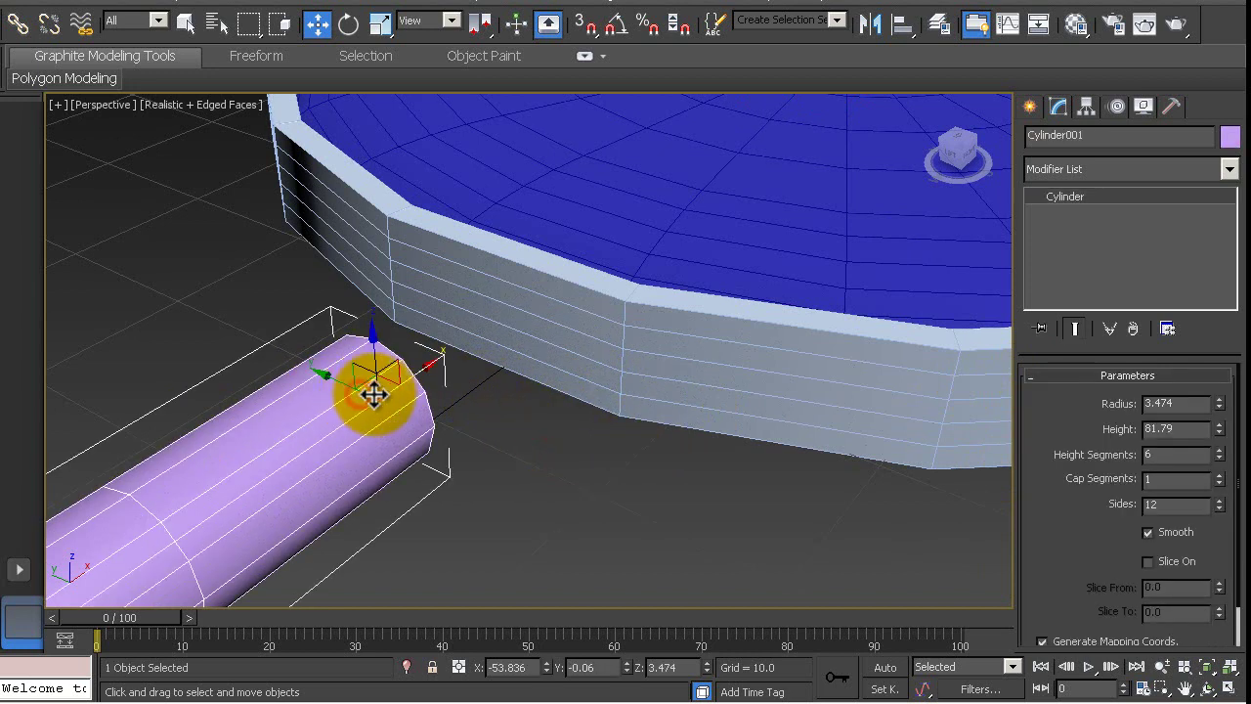
pyautogui.rightClick(386, 408)
pyautogui.moveTo(430, 630)
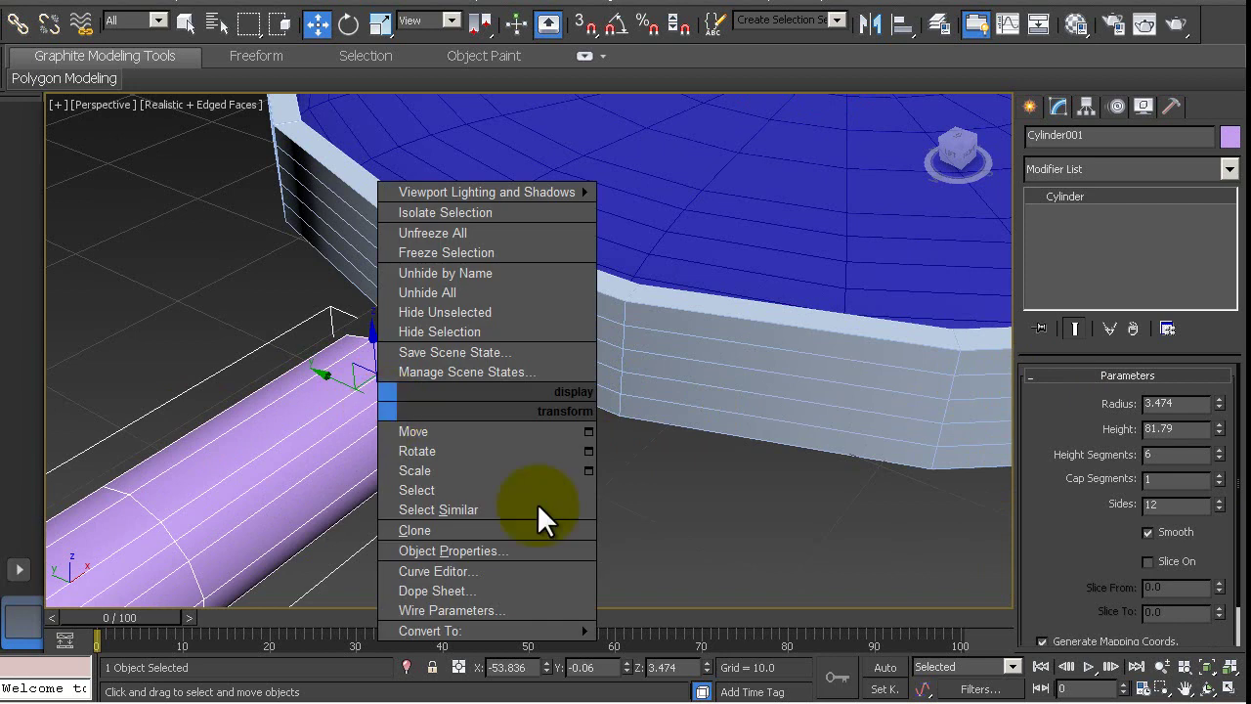
pyautogui.click(697, 610)
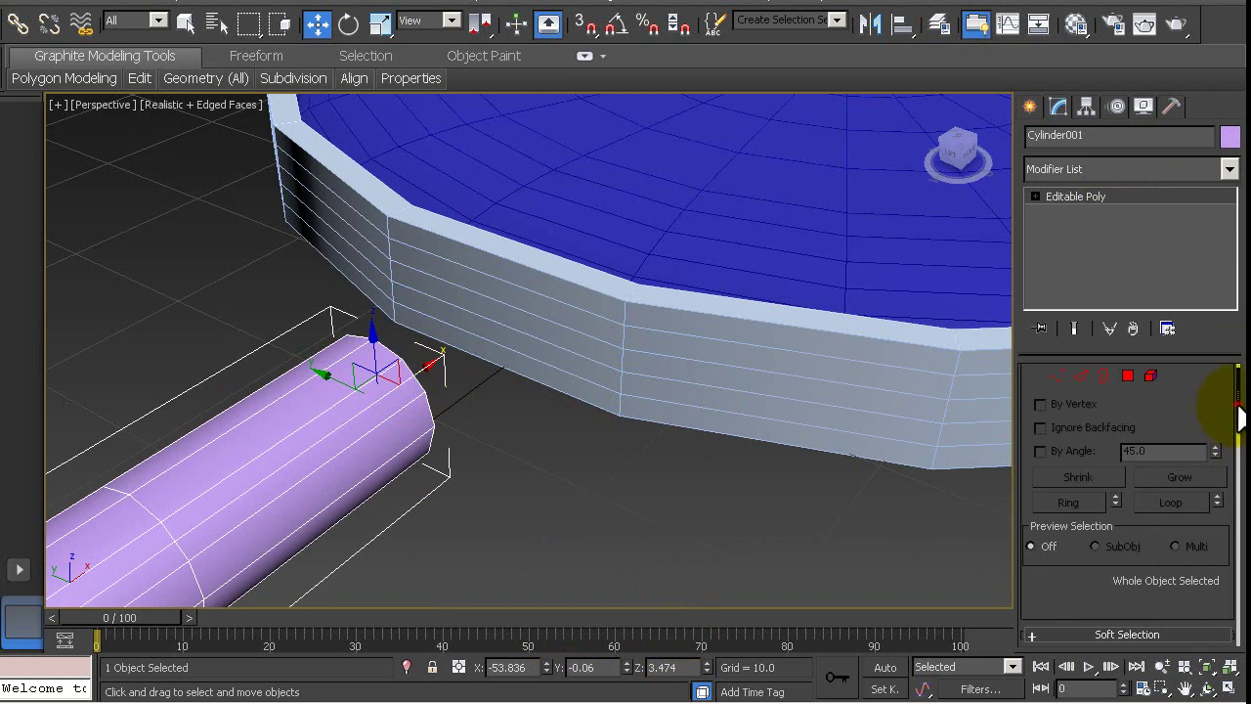
pyautogui.moveTo(1240, 418); pyautogui.dragTo(1241, 455)
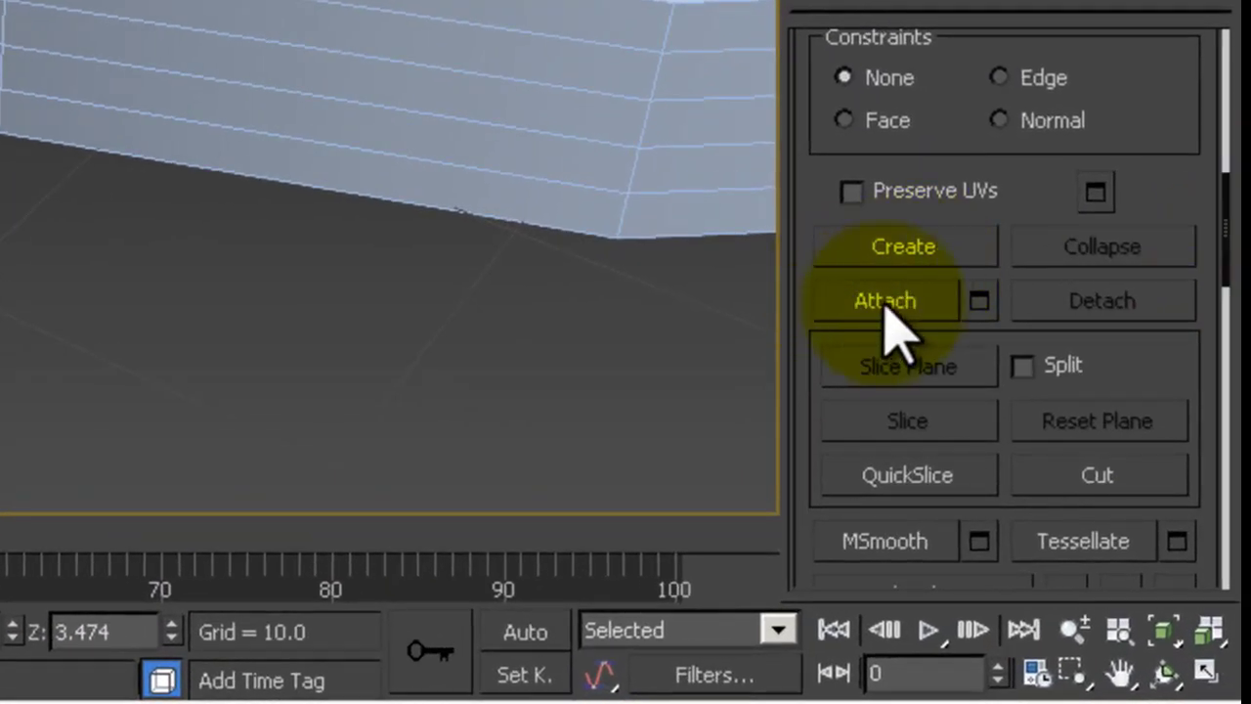
pyautogui.click(887, 308)
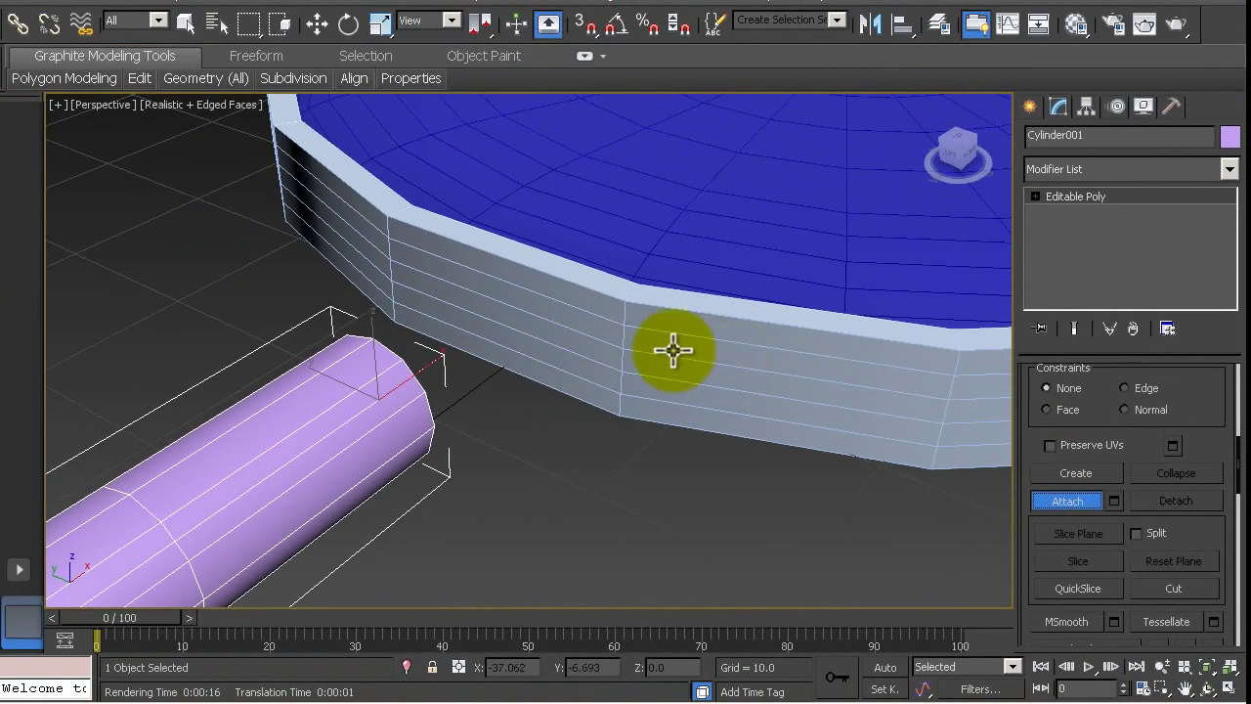
pyautogui.click(673, 349)
# Enter Polygon sub-object level and select a polygon on the rim's side.
pyautogui.click(490, 459)
pyautogui.click(391, 412)
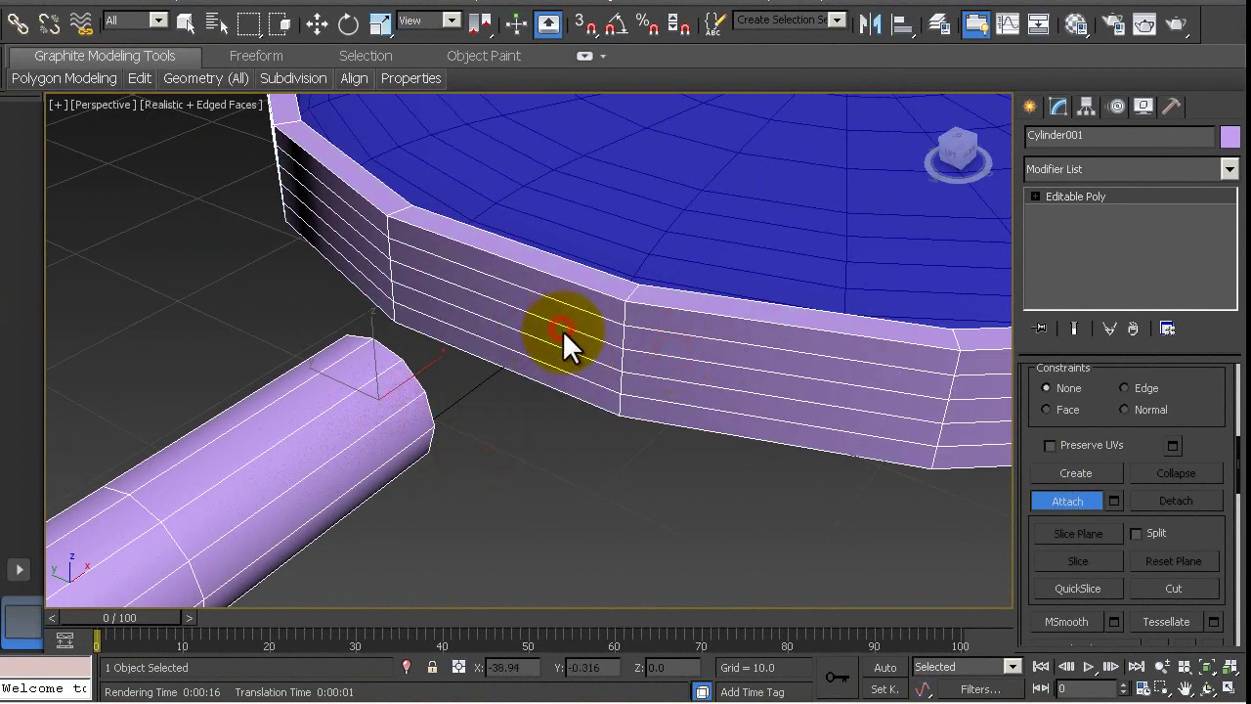
pyautogui.click(1035, 196)
pyautogui.click(1074, 259)
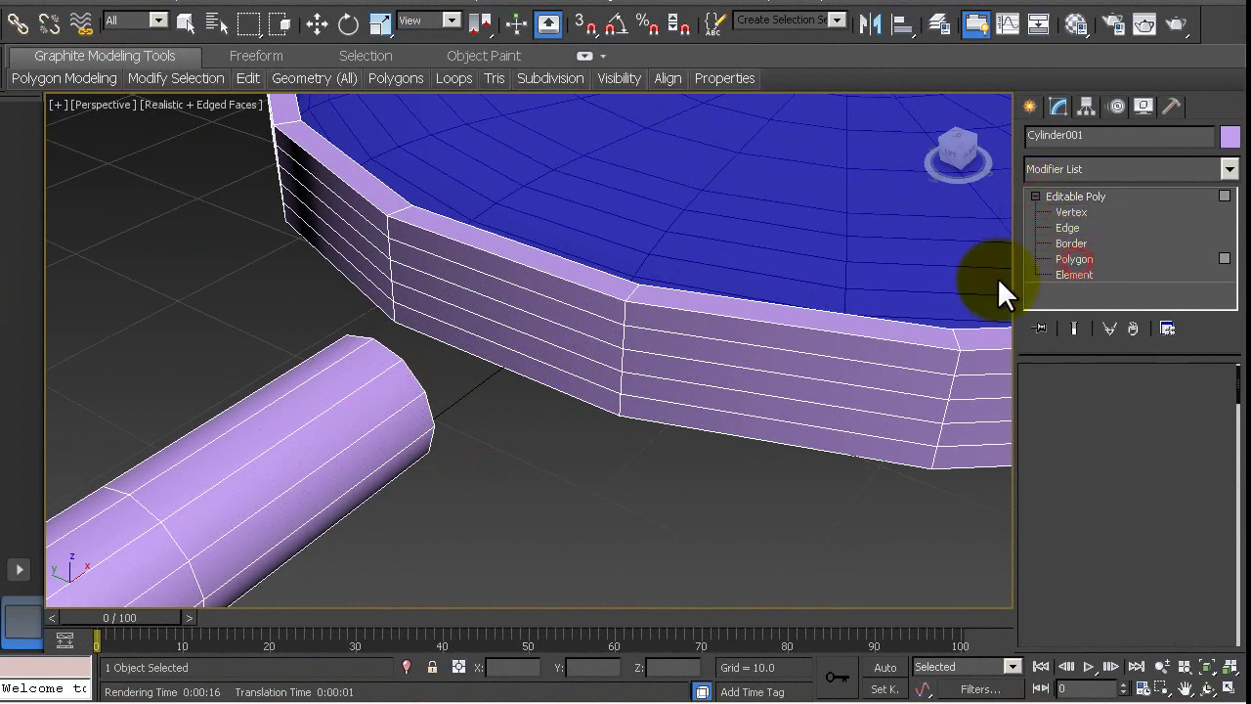
pyautogui.click(356, 243)
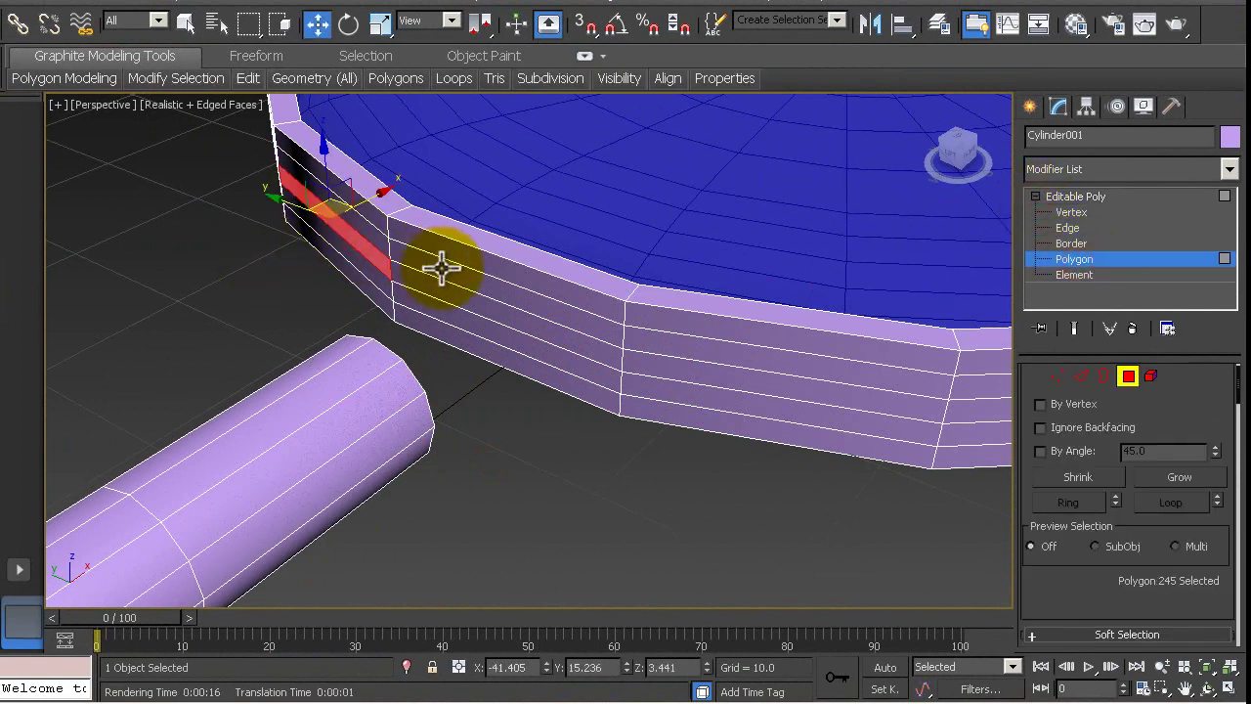
# Add the rim side polygons facing the handle to the polygon selection.
pyautogui.keyDown('ctrl'); pyautogui.click(434, 275); pyautogui.keyUp('ctrl')
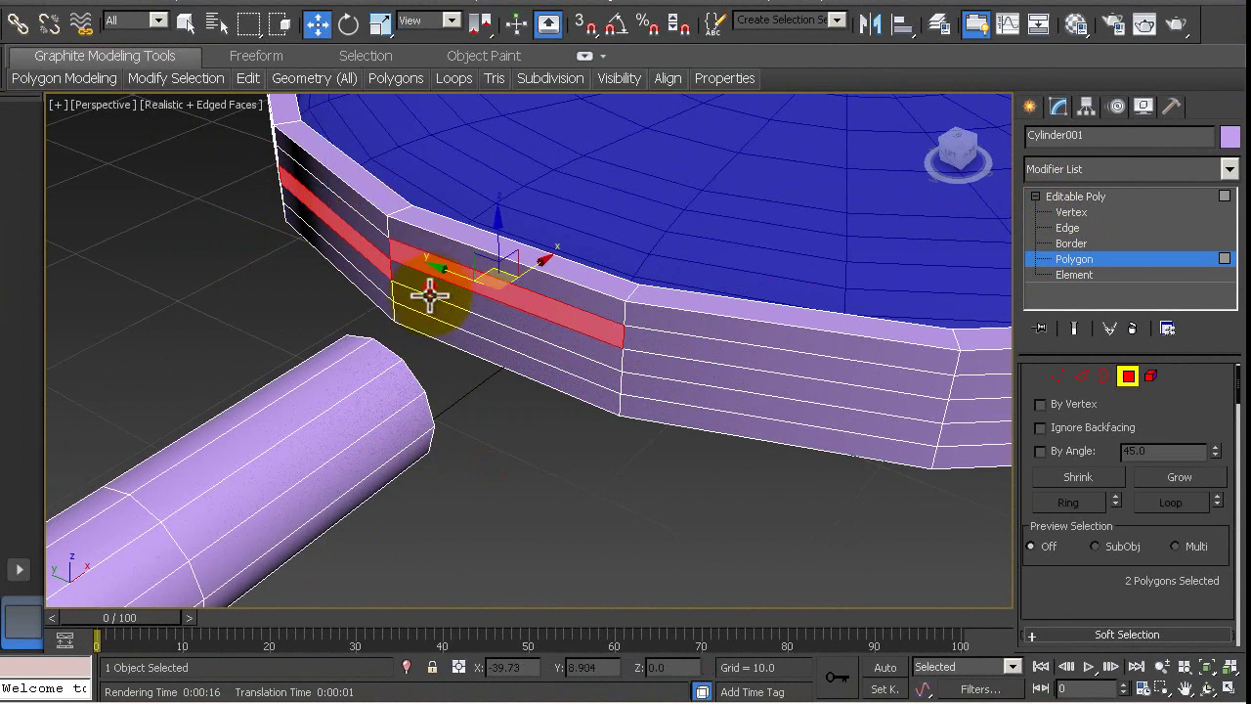
pyautogui.keyDown('ctrl'); pyautogui.click(429, 293); pyautogui.keyUp('ctrl')
pyautogui.keyDown('ctrl'); pyautogui.click(435, 317); pyautogui.keyUp('ctrl')
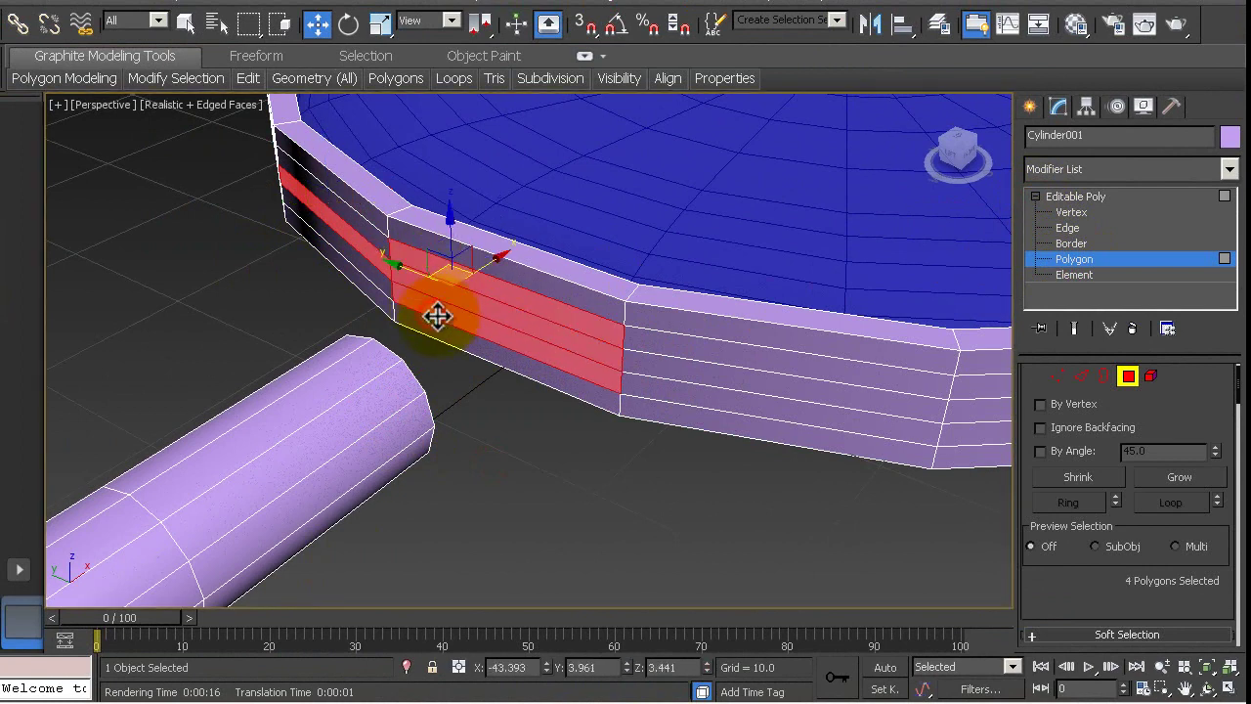
pyautogui.keyDown('ctrl'); pyautogui.click(684, 368); pyautogui.keyUp('ctrl')
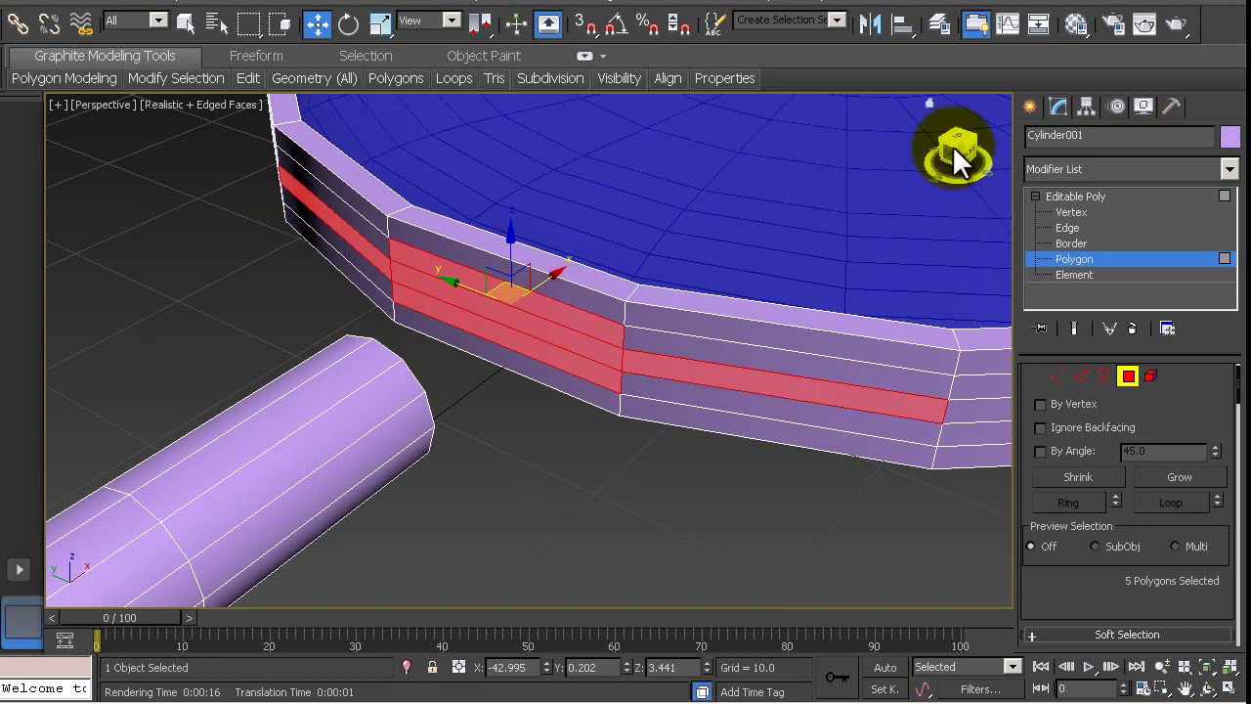
# Add the handle's end cap to the selection and inspect the ring and handle.
pyautogui.moveTo(961, 143); pyautogui.dragTo(841, 156)
pyautogui.moveTo(915, 287)
pyautogui.mouseDown(button='middle')
pyautogui.moveTo(729, 240)
pyautogui.moveTo(703, 257)
pyautogui.mouseUp(button='middle')
pyautogui.moveTo(916, 257); pyautogui.dragTo(525, 254, button='middle')
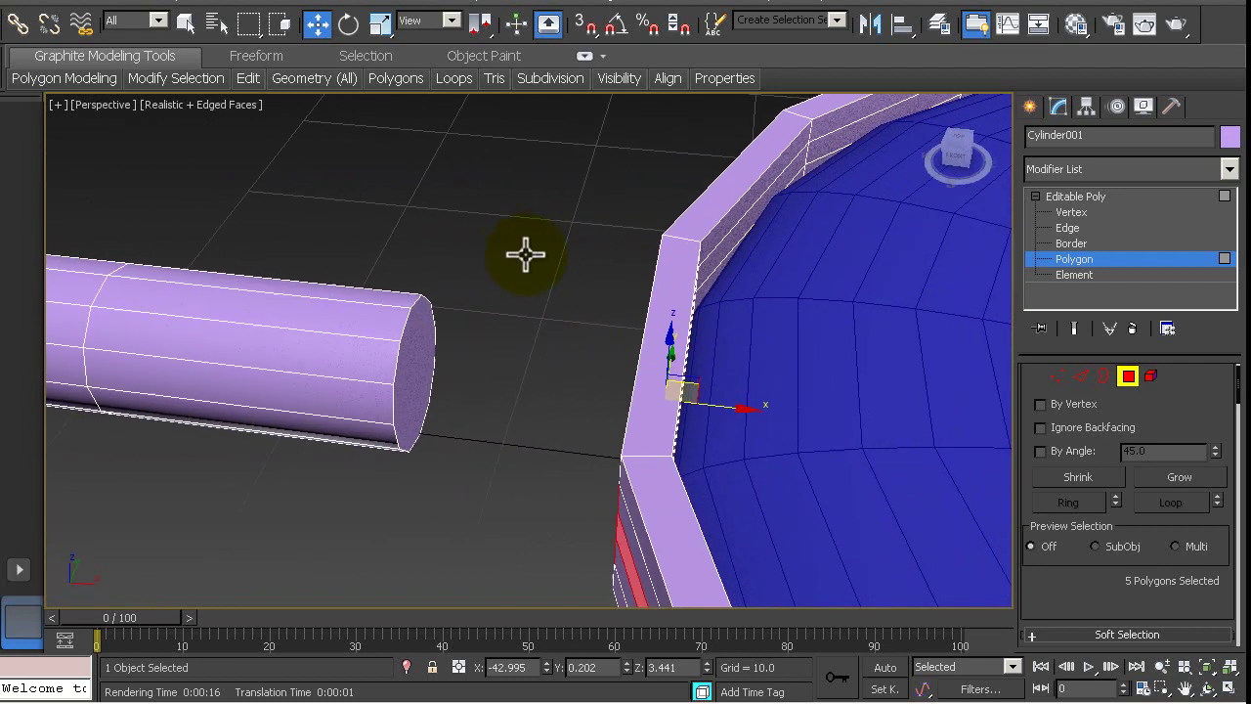
pyautogui.keyDown('ctrl'); pyautogui.click(422, 351); pyautogui.keyUp('ctrl')
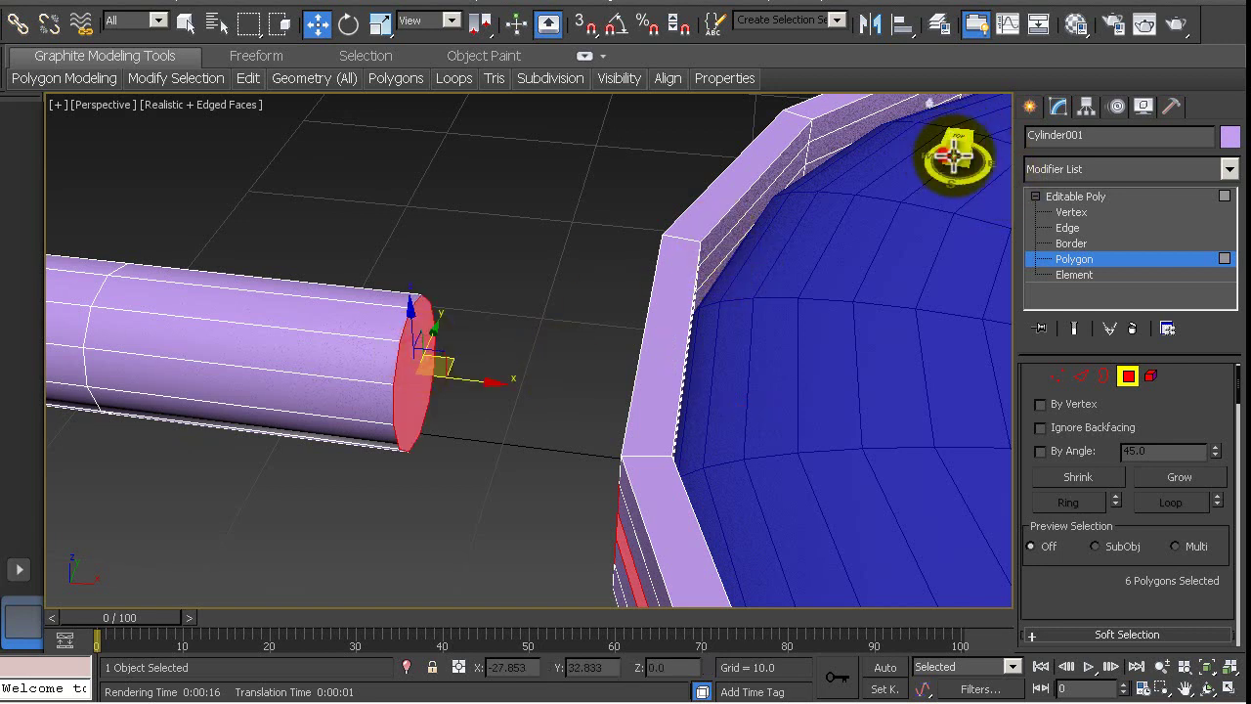
pyautogui.moveTo(944, 153); pyautogui.dragTo(884, 227)
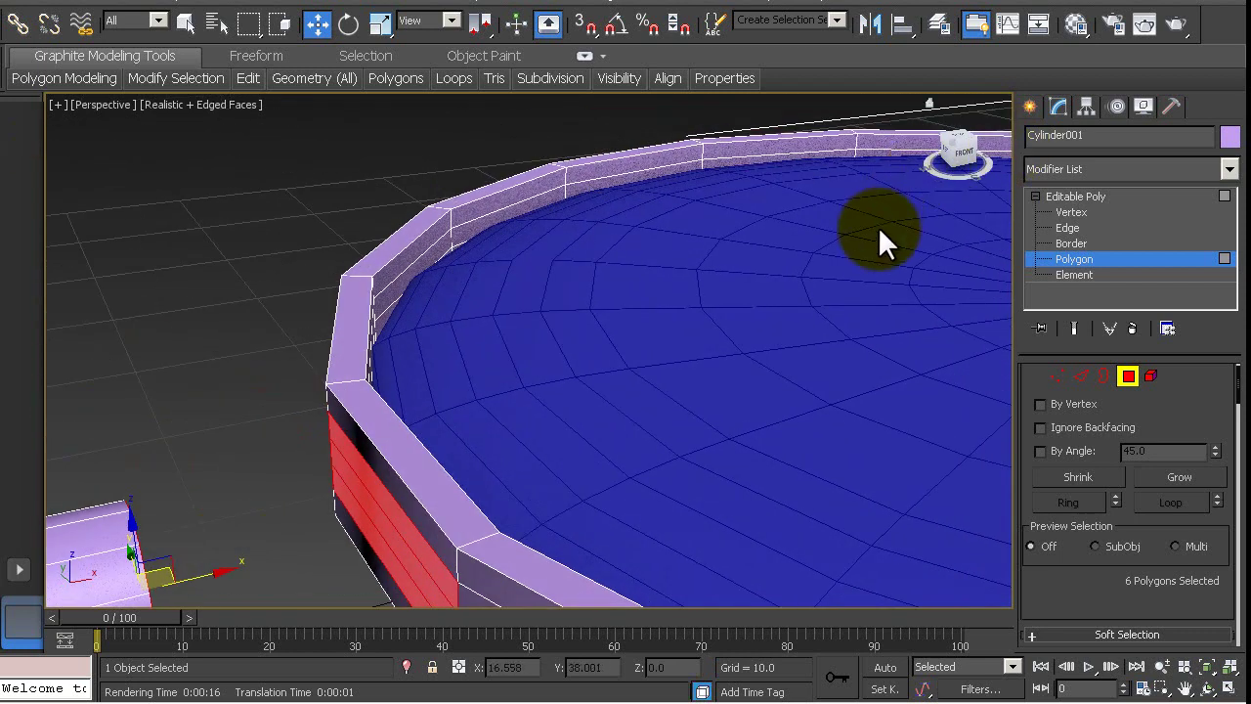
pyautogui.moveTo(832, 262)
pyautogui.mouseDown(button='middle')
pyautogui.moveTo(879, 205)
pyautogui.moveTo(929, 176)
pyautogui.mouseUp(button='middle')
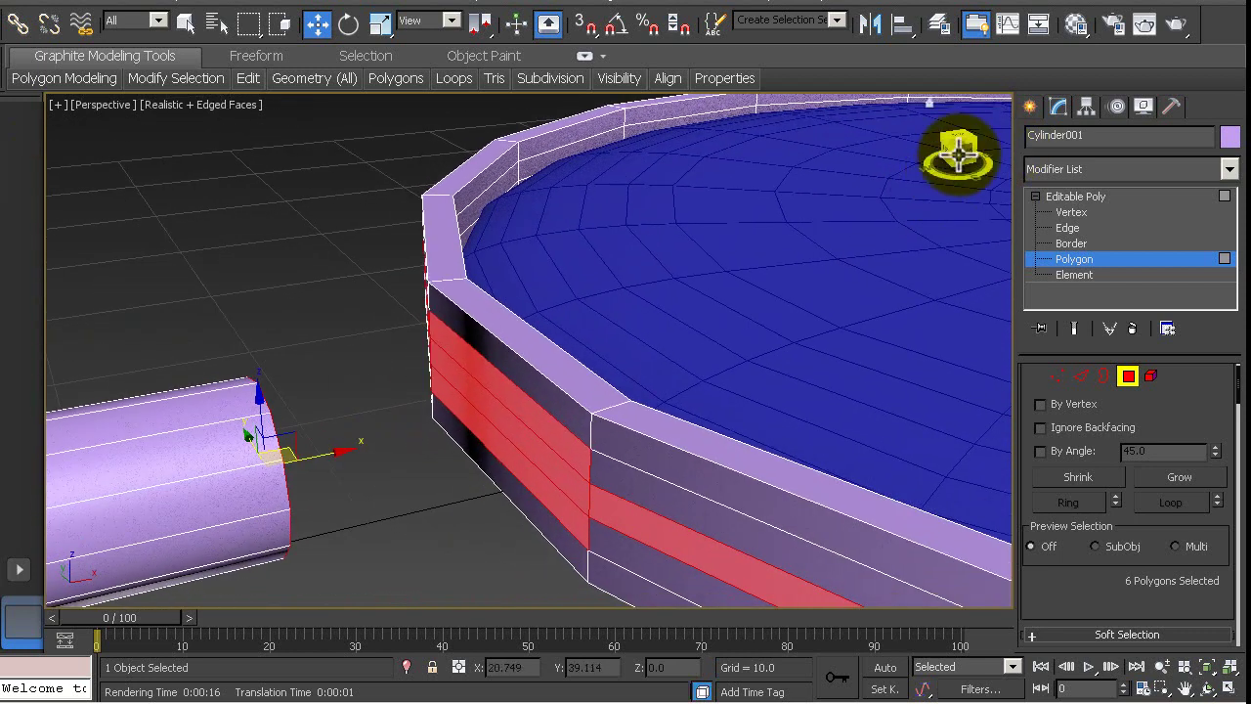
pyautogui.moveTo(959, 154); pyautogui.dragTo(981, 147)
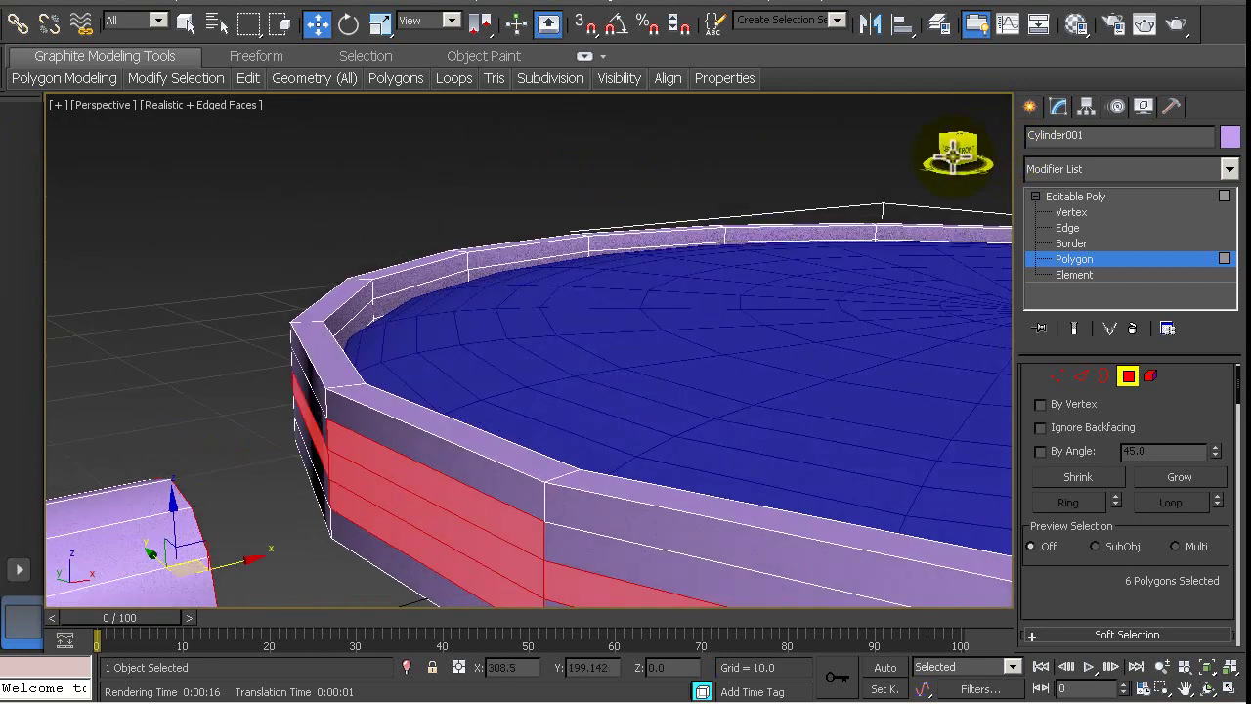
pyautogui.moveTo(684, 363)
pyautogui.mouseDown(button='middle')
pyautogui.moveTo(768, 280)
pyautogui.moveTo(743, 282)
pyautogui.mouseUp(button='middle')
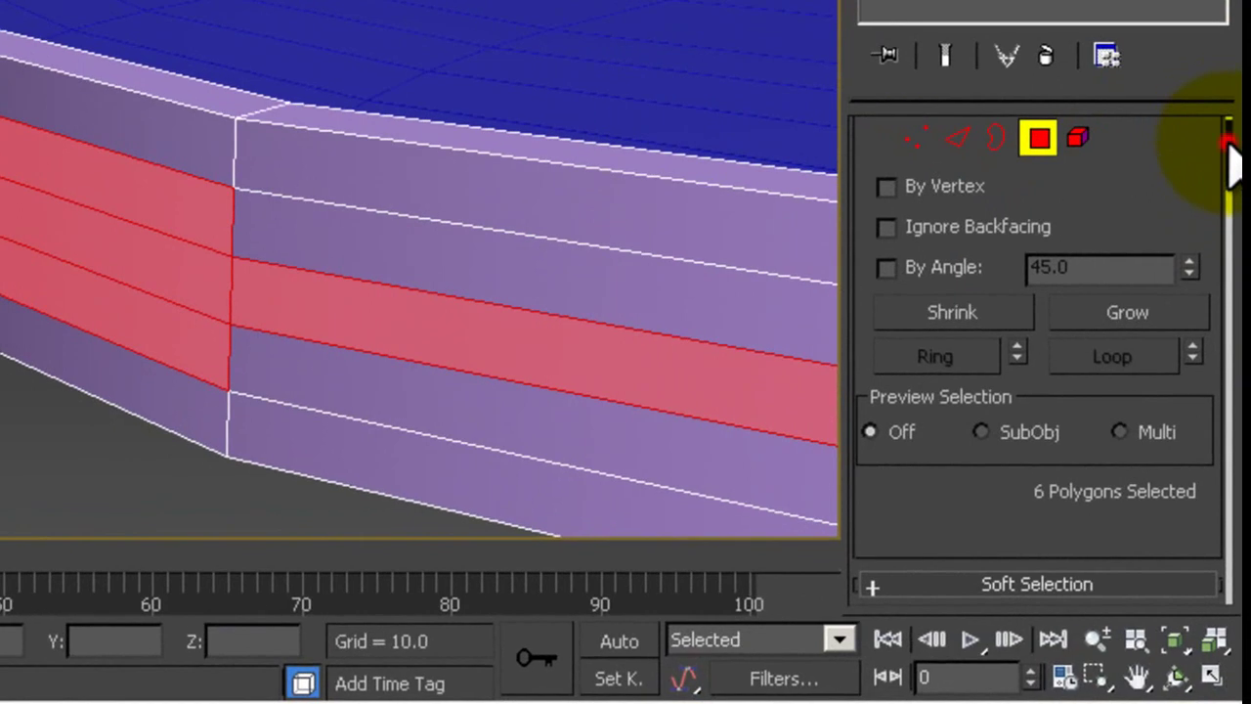
# Bridge the handle's end cap to the six rim faces and view the new connector.
pyautogui.moveTo(1228, 140); pyautogui.dragTo(1222, 244)
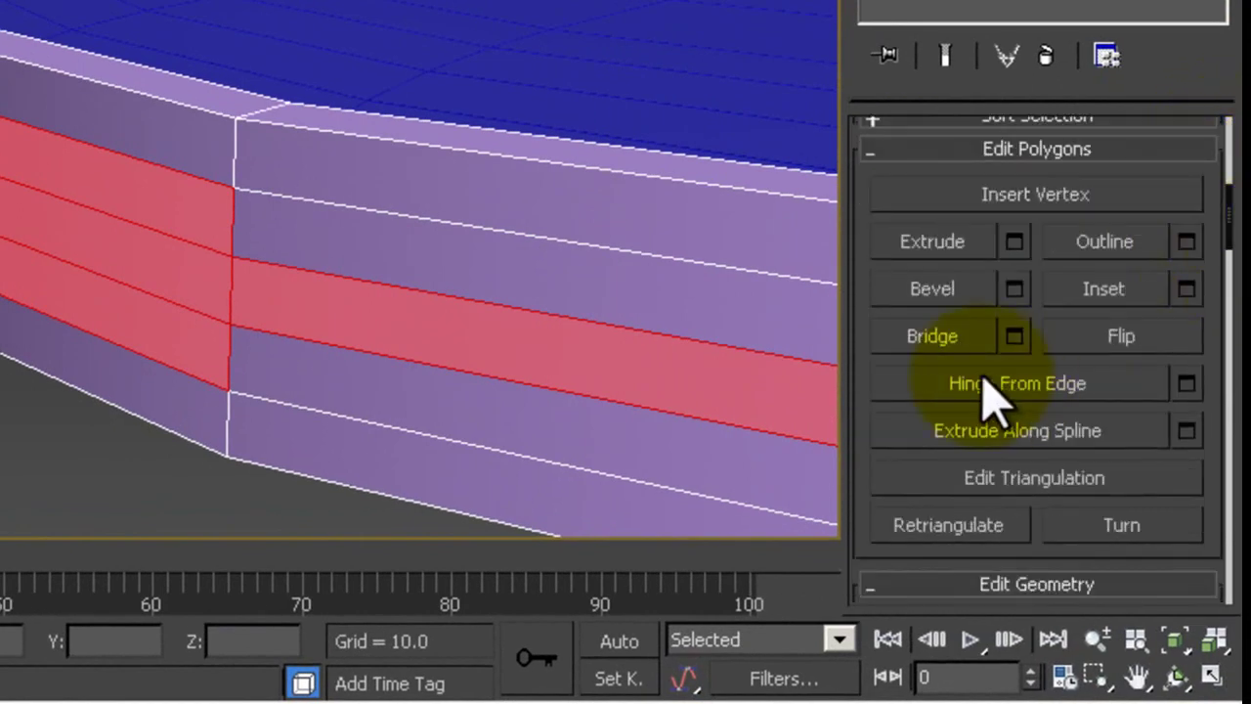
pyautogui.click(1014, 336)
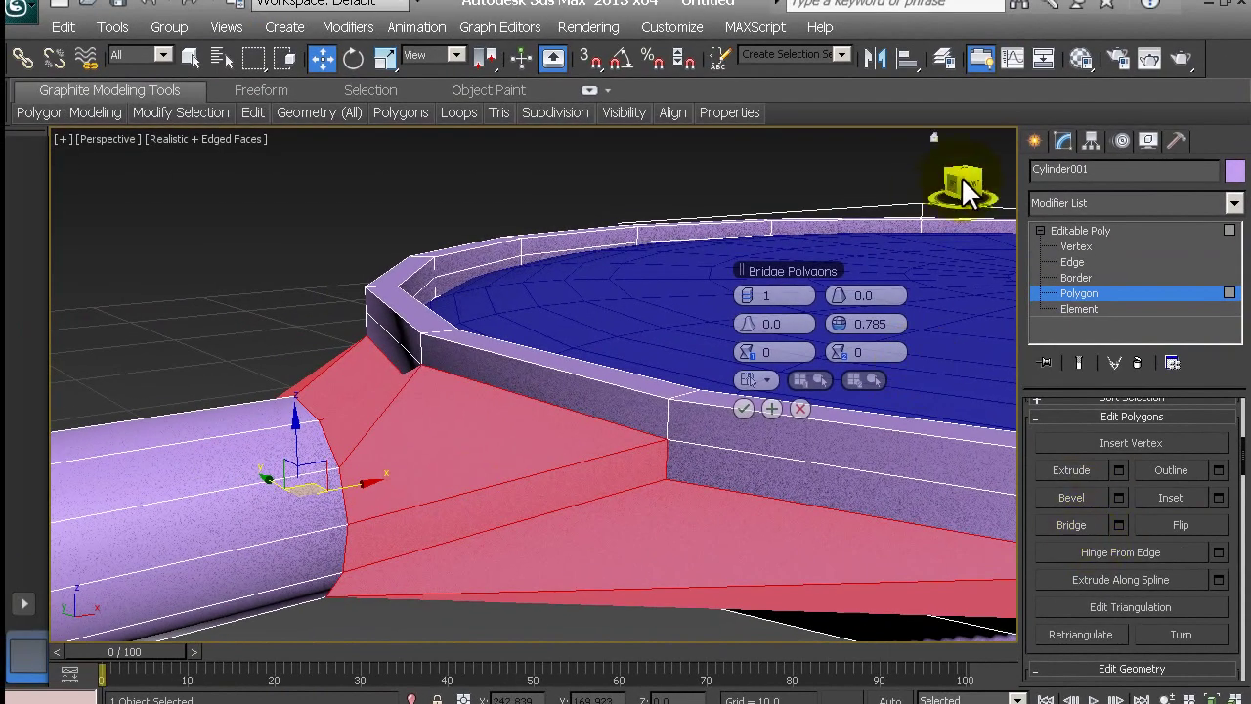
pyautogui.moveTo(961, 176); pyautogui.dragTo(977, 184)
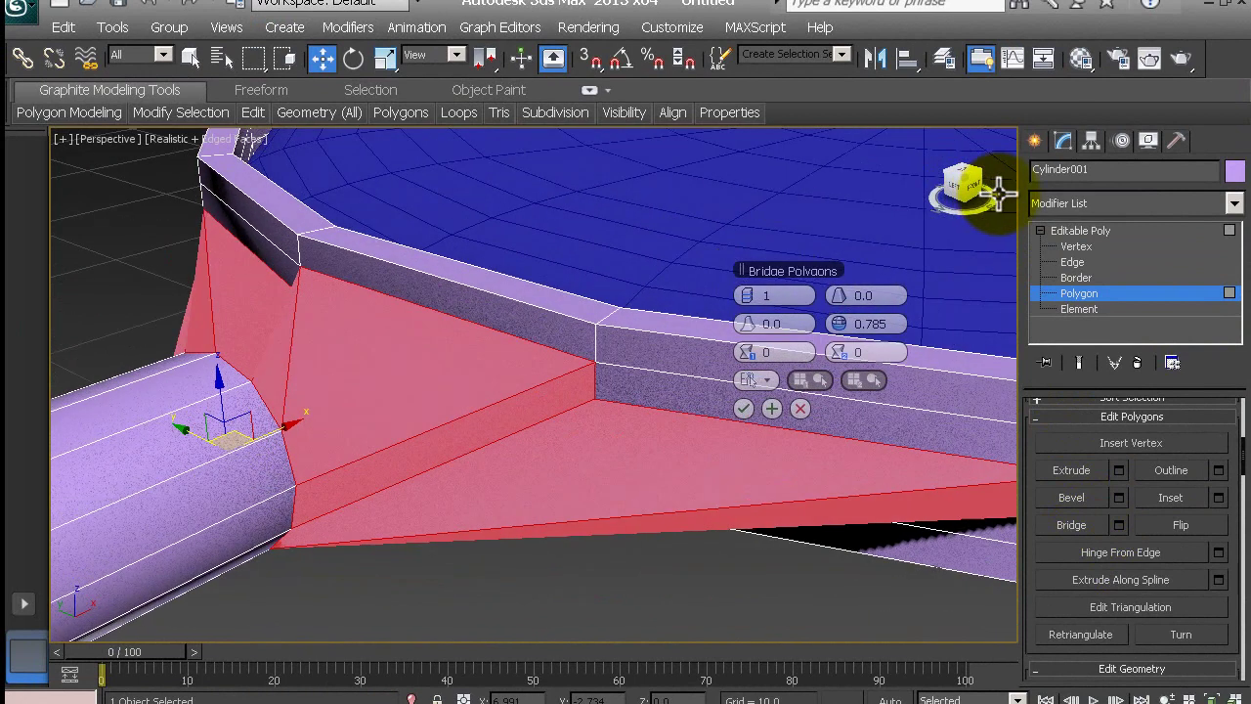
pyautogui.hotkey('shift', 'z')
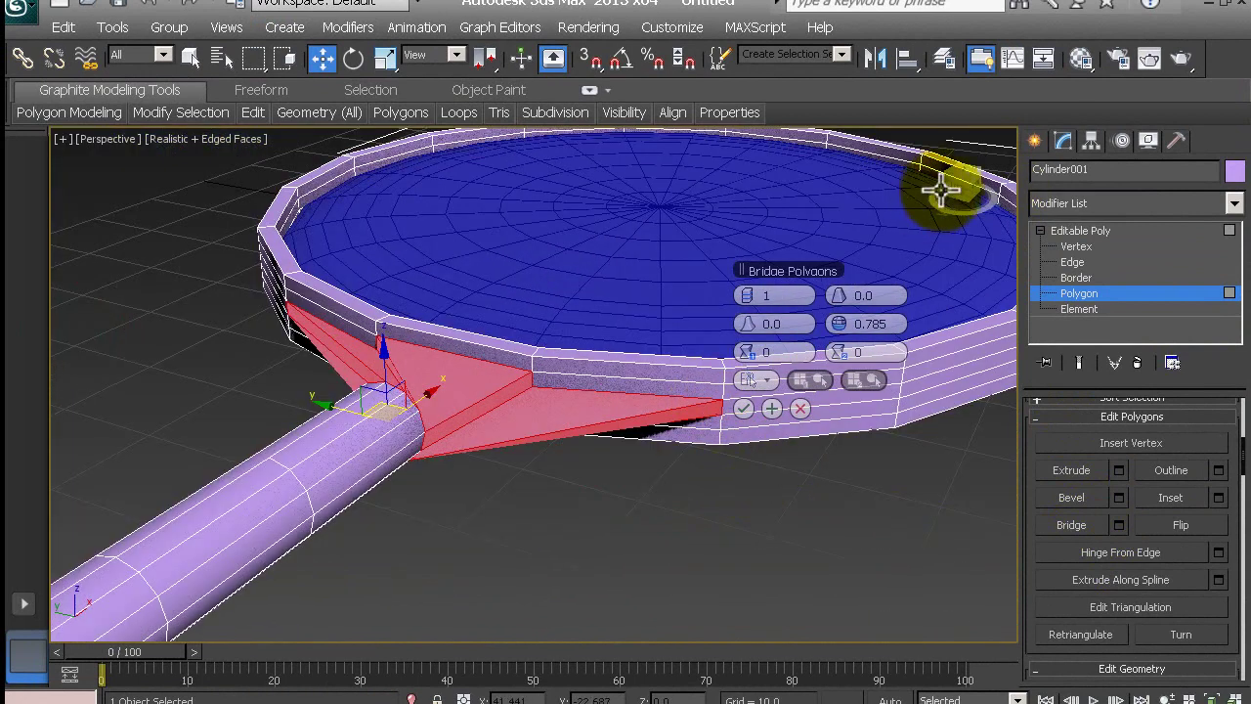
pyautogui.click(967, 200)
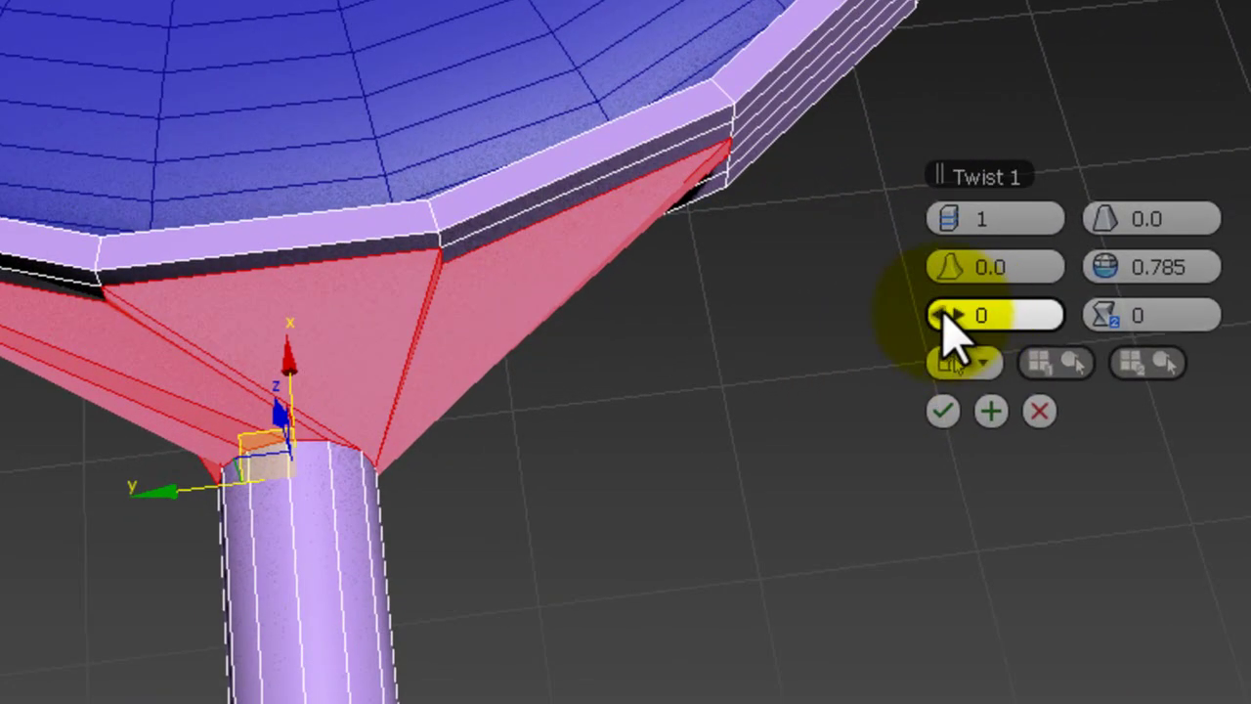
# Set the bridge Twist to -2.
pyautogui.click(944, 313)
pyautogui.click(944, 313)
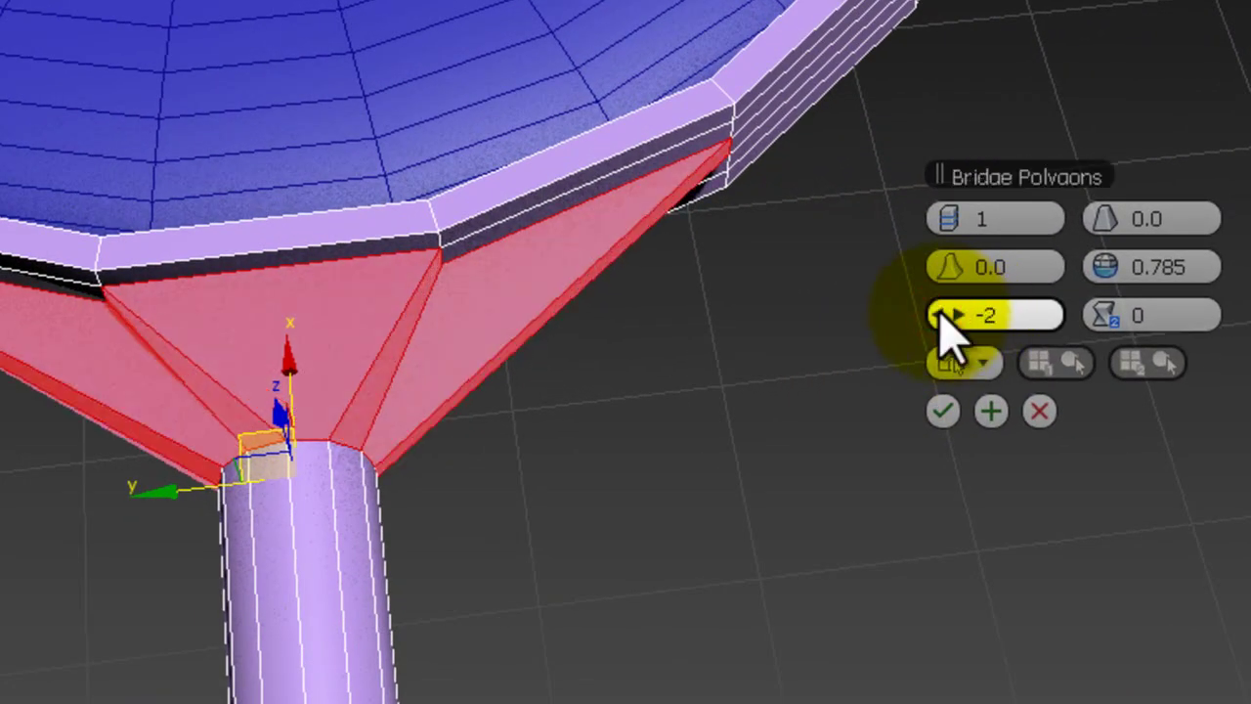
pyautogui.click(940, 314)
pyautogui.click(958, 315)
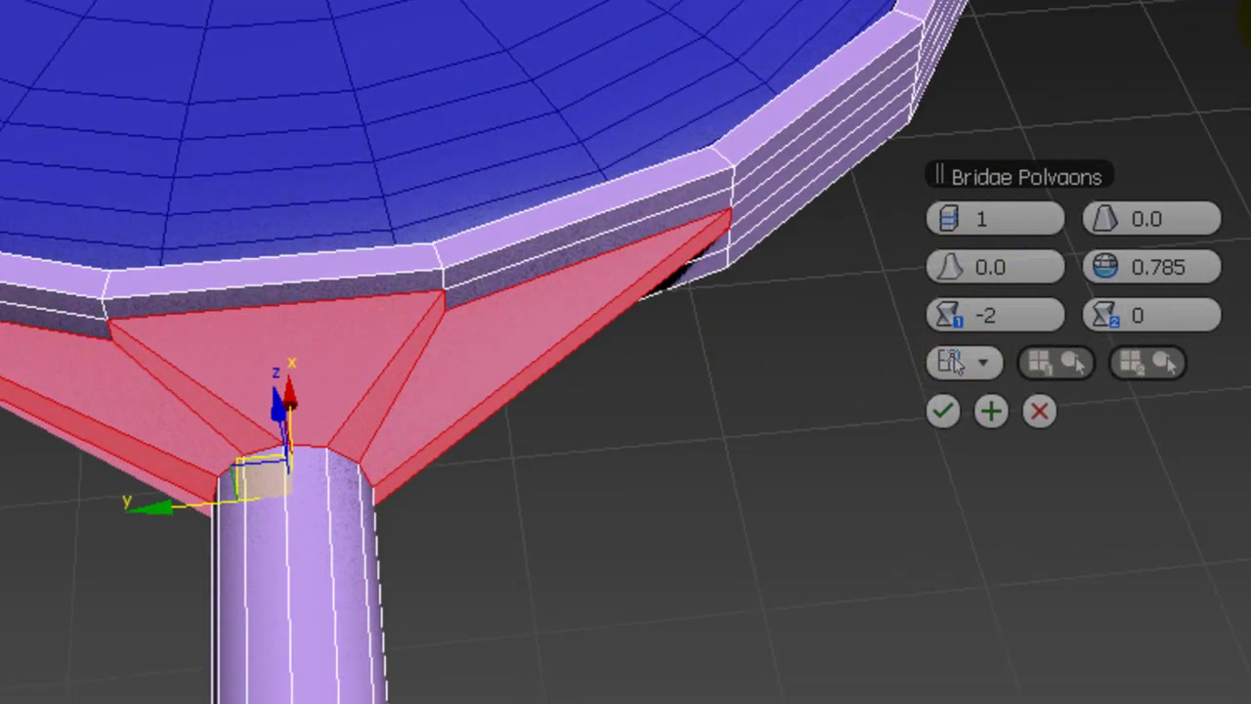
pyautogui.keyDown('alt'); pyautogui.moveTo(956, 363); pyautogui.dragTo(956, 363, button='middle'); pyautogui.keyUp('alt')
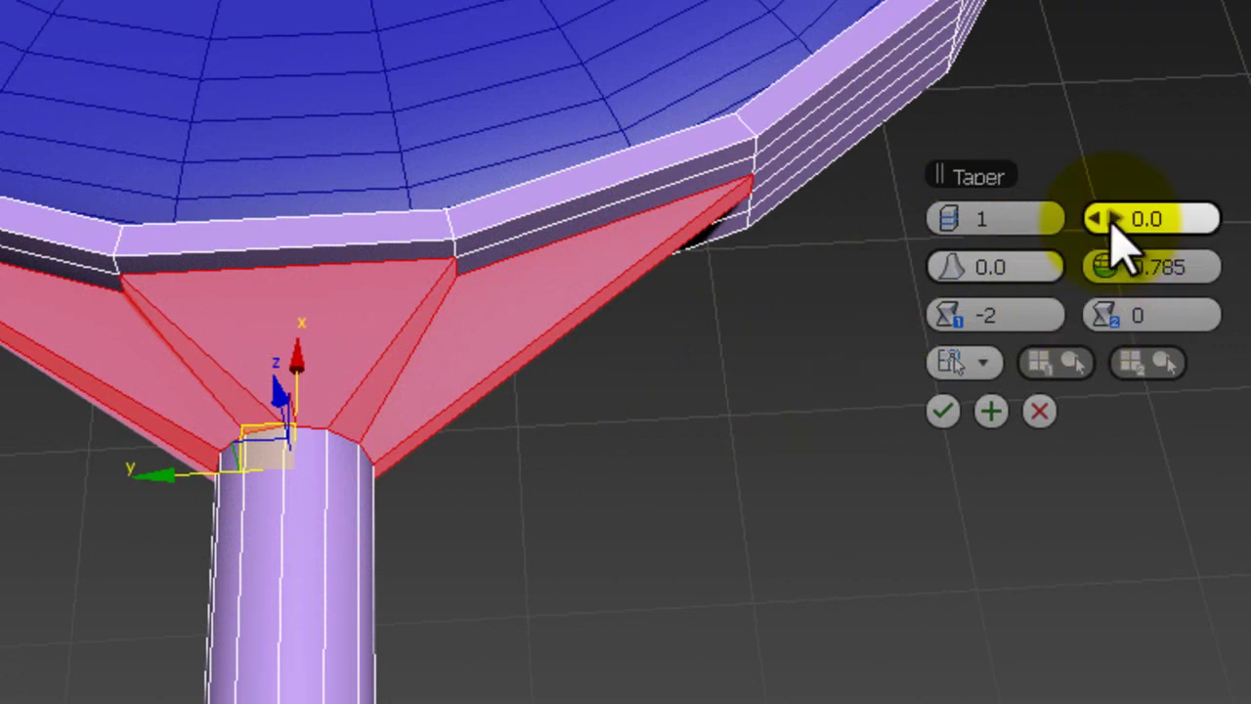
# Give the bridge 3 segments, Taper -1.98 and Smooth 15.285.
pyautogui.click(961, 215)
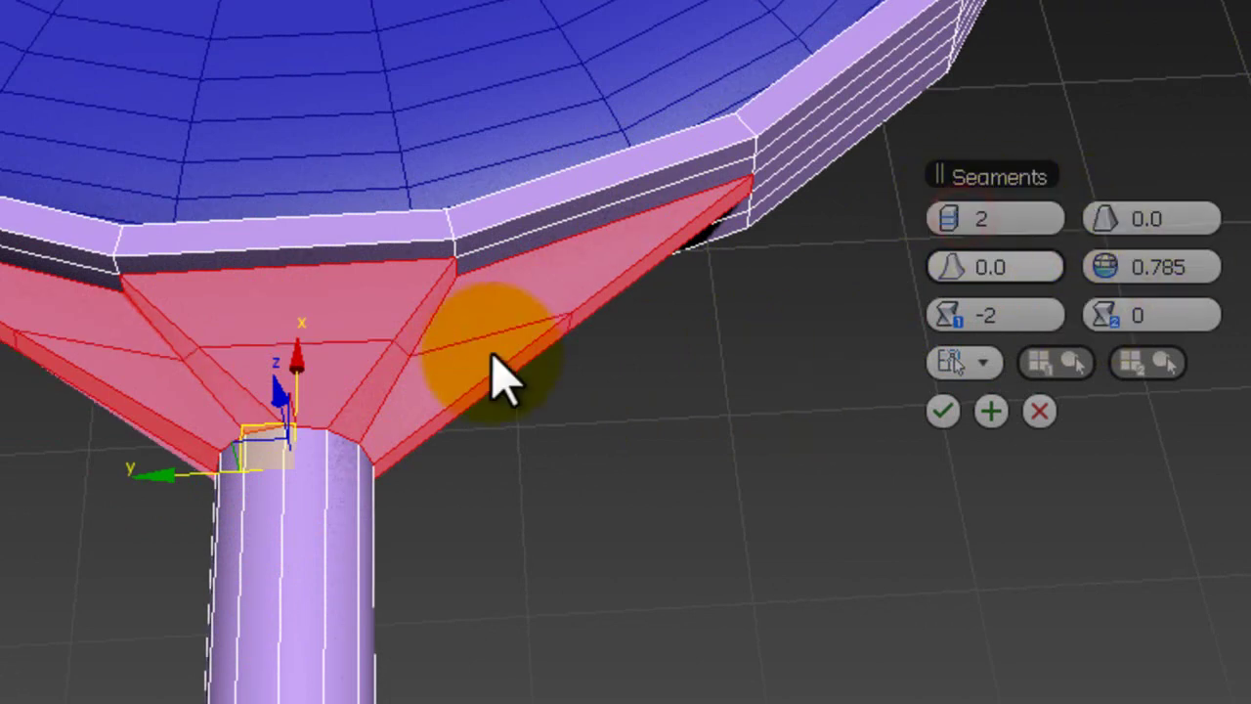
pyautogui.click(963, 220)
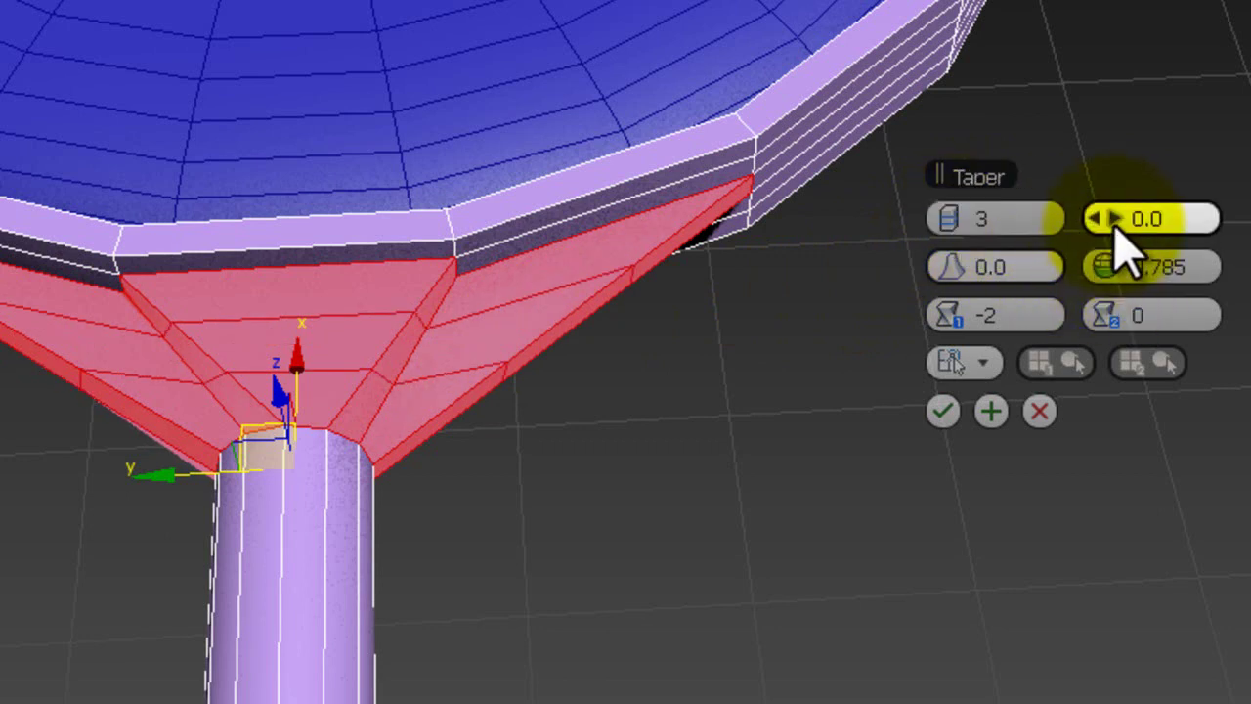
pyautogui.moveTo(1114, 219); pyautogui.dragTo(1107, 262)
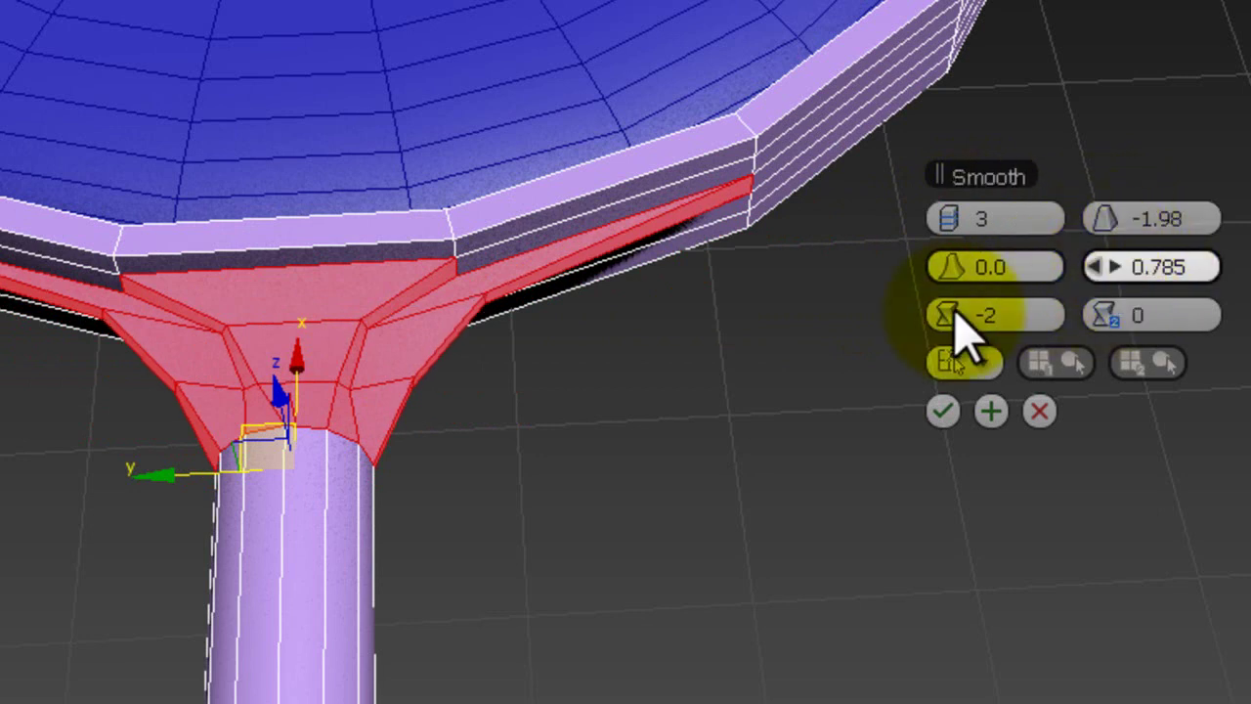
pyautogui.rightClick(1108, 266)
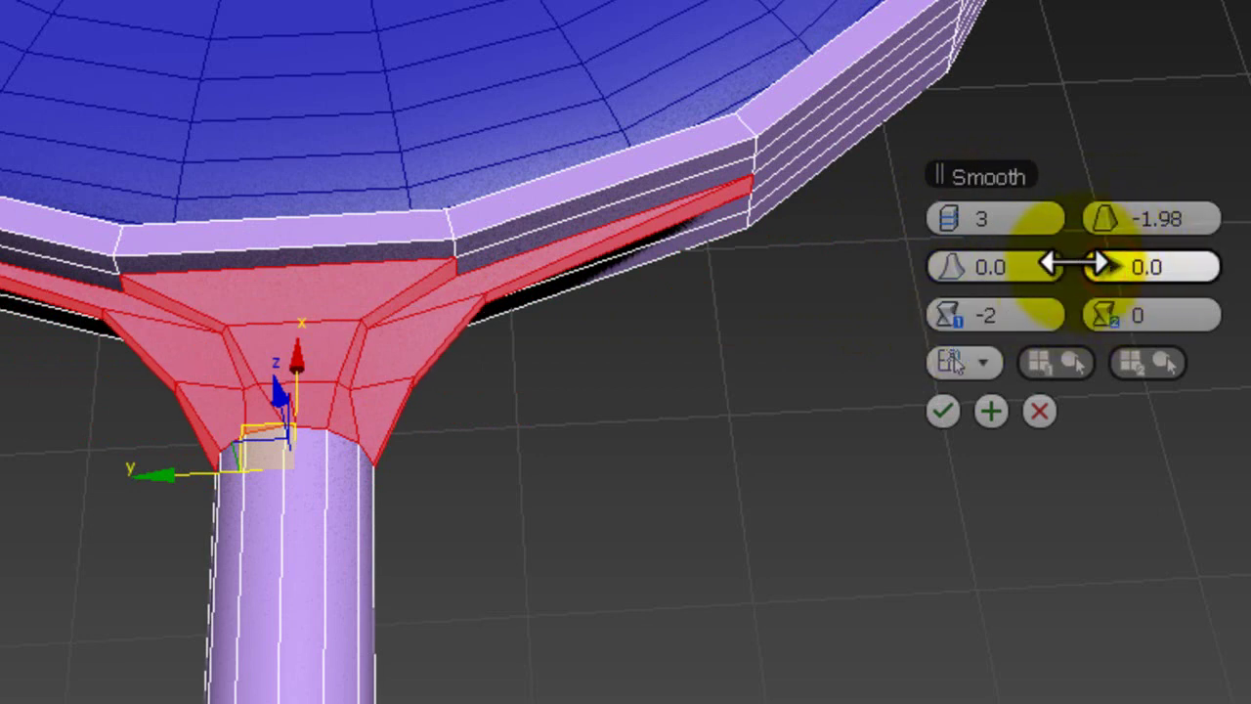
pyautogui.moveTo(1074, 264); pyautogui.dragTo(1144, 264)
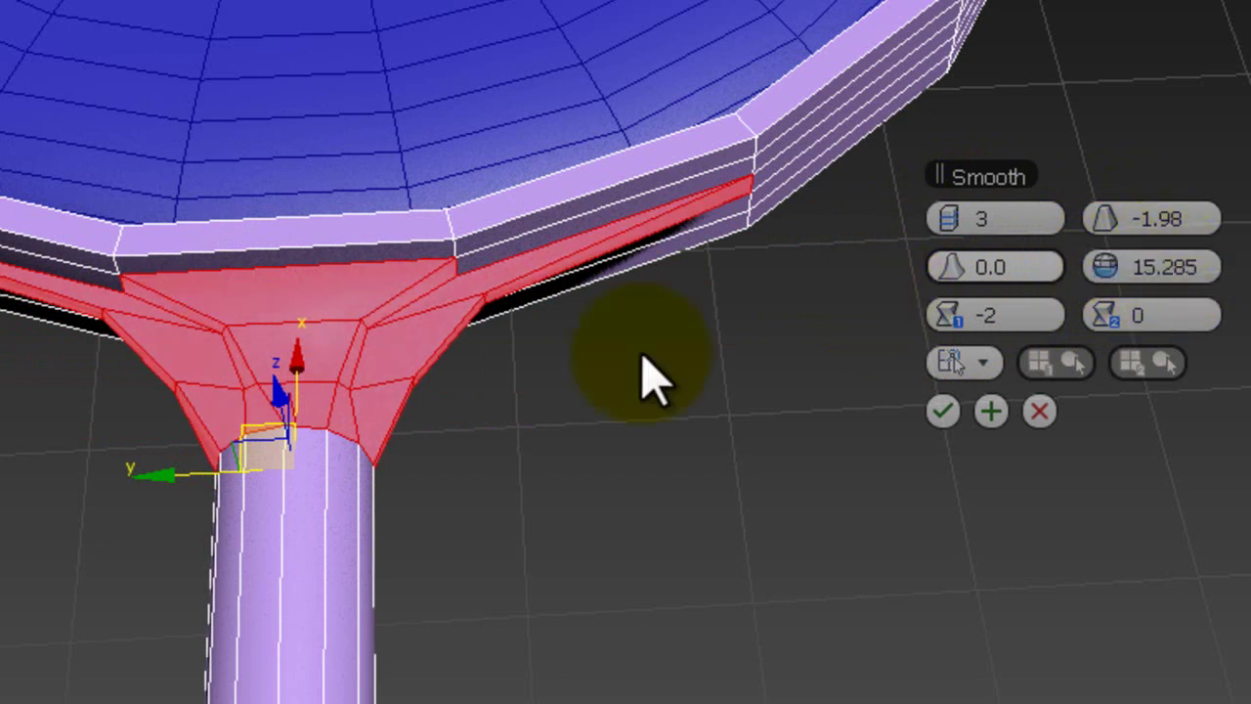
# Cancel the bridge, select the handle element and rotate it about -9.9 on X.
pyautogui.click(312, 484)
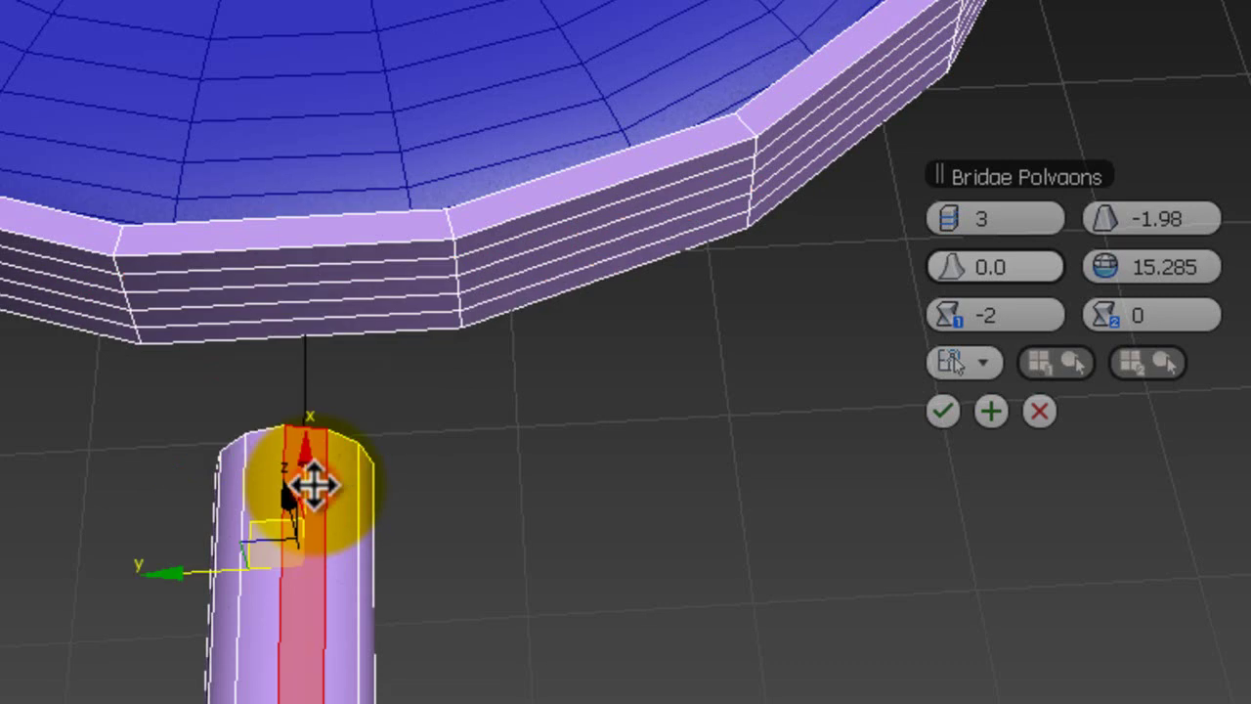
pyautogui.click(502, 471)
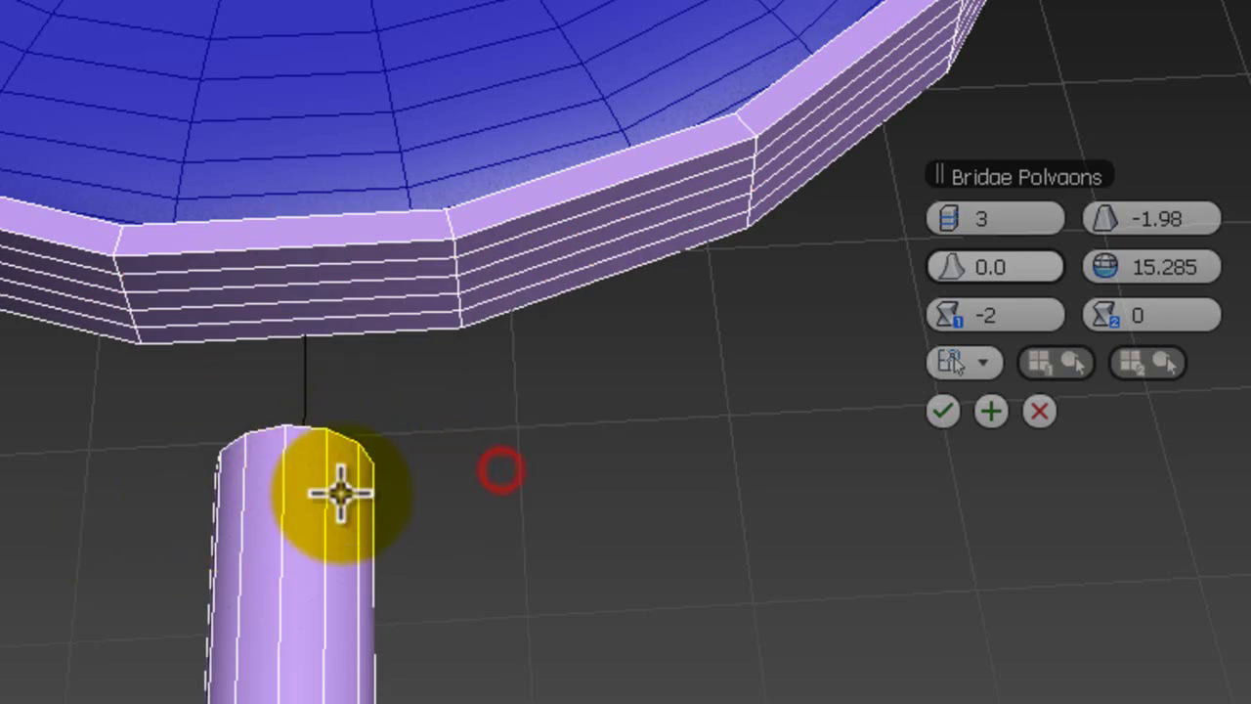
pyautogui.click(307, 469)
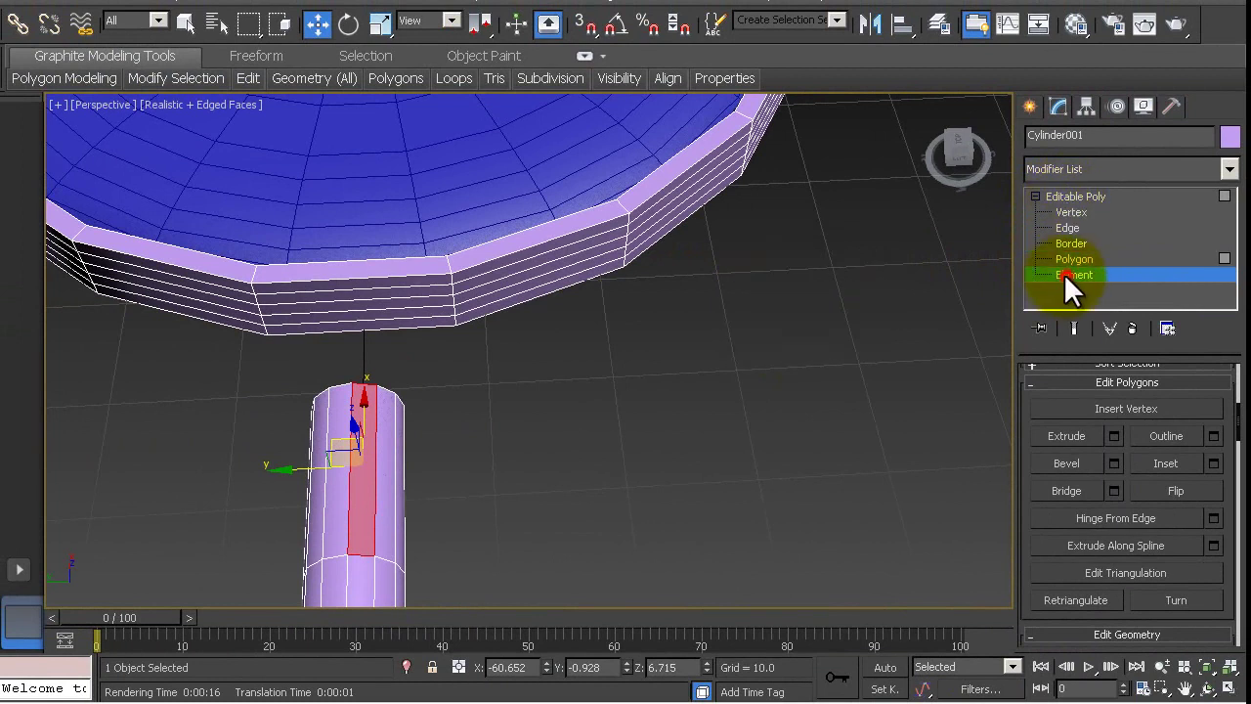
pyautogui.click(1074, 275)
pyautogui.click(386, 437)
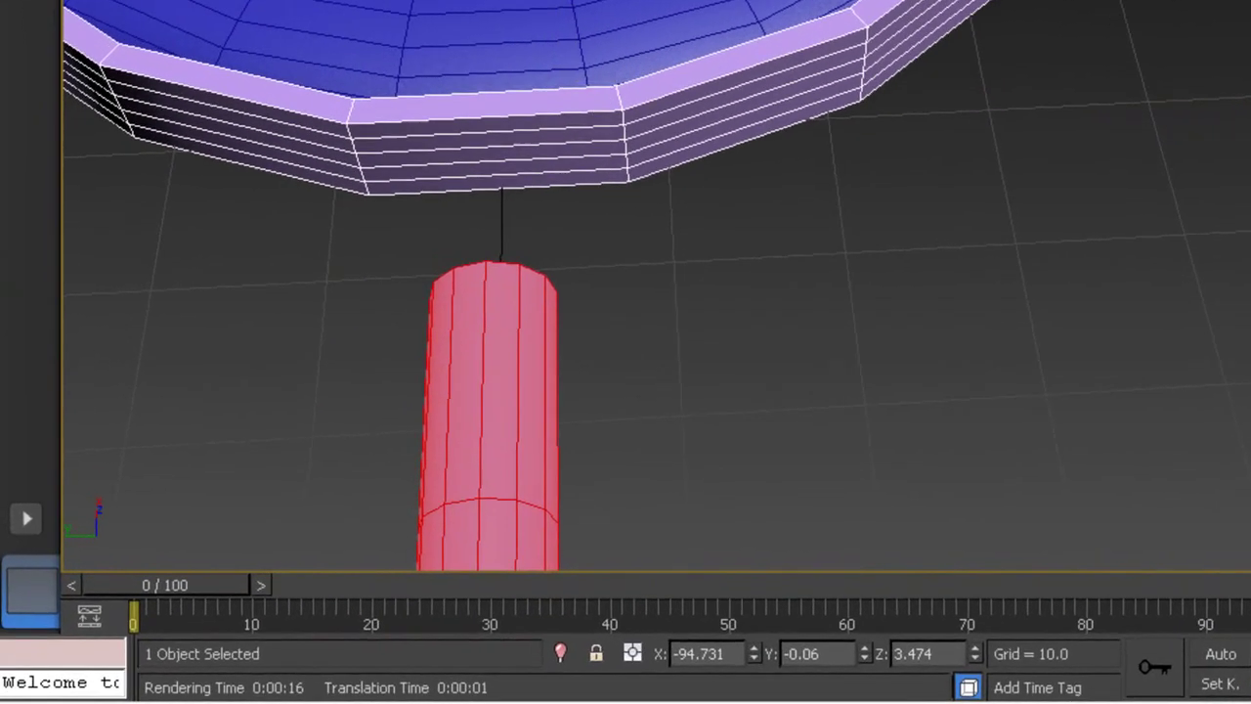
pyautogui.press('e')
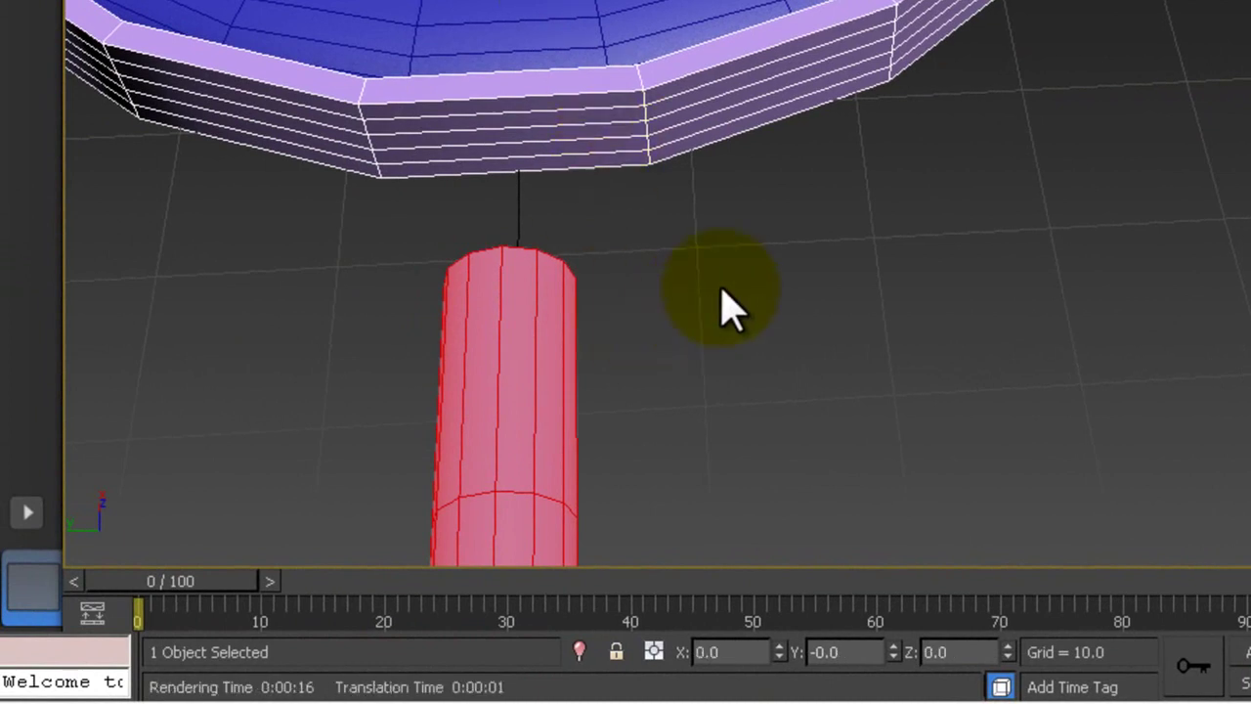
pyautogui.moveTo(718, 357); pyautogui.dragTo(720, 160, button='middle')
pyautogui.scroll(-2, 719, 196)
pyautogui.moveTo(824, 352); pyautogui.dragTo(826, 288, button='middle')
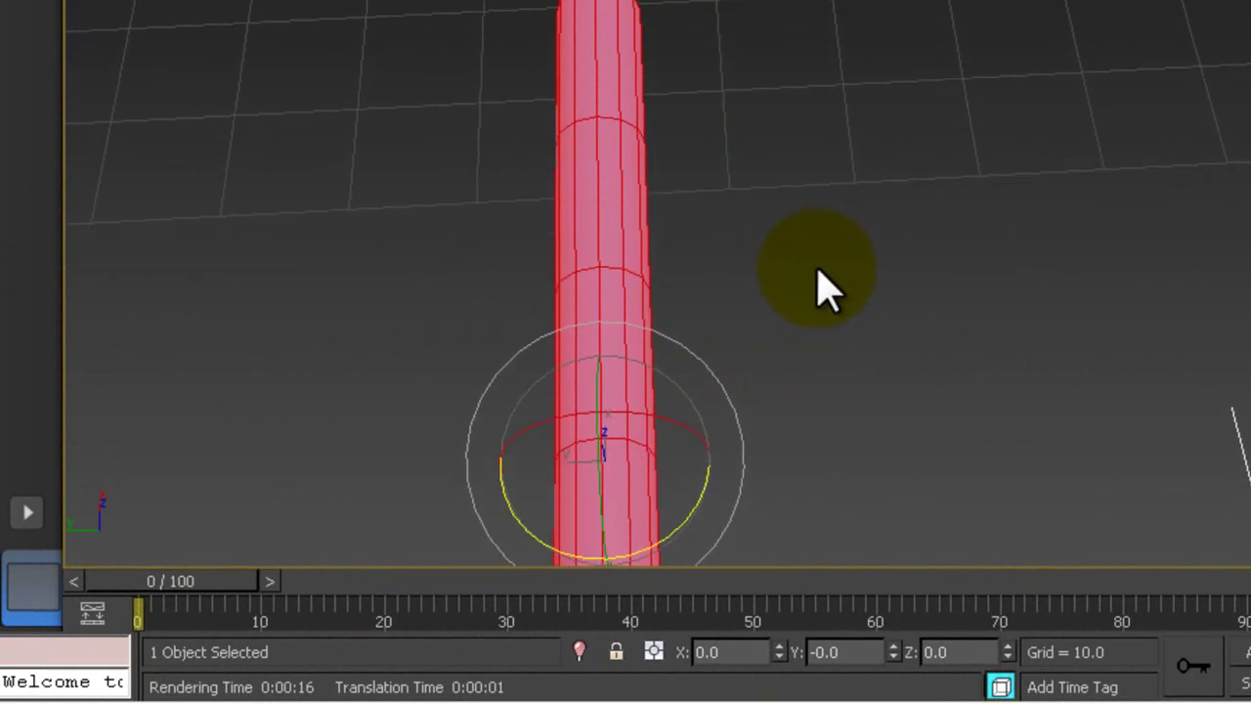
pyautogui.moveTo(645, 414); pyautogui.dragTo(621, 409)
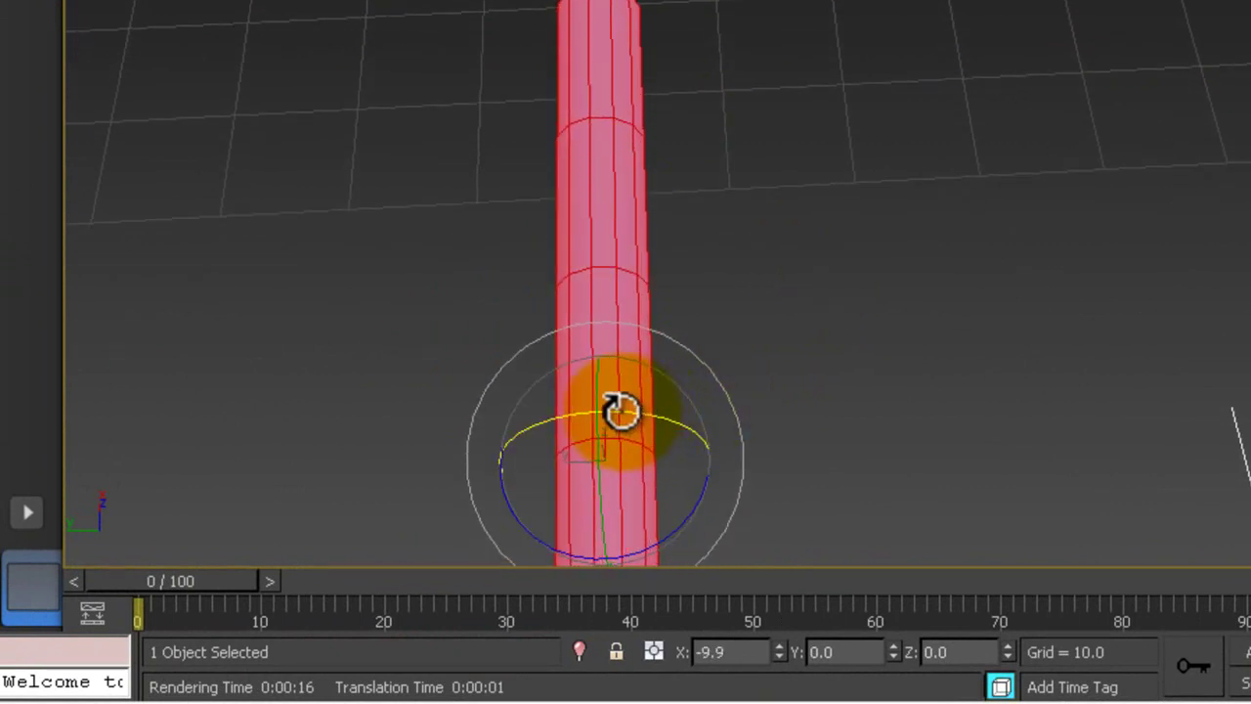
# Select the lens ring element, return to the Move tool and leave Element level.
pyautogui.click(689, 283)
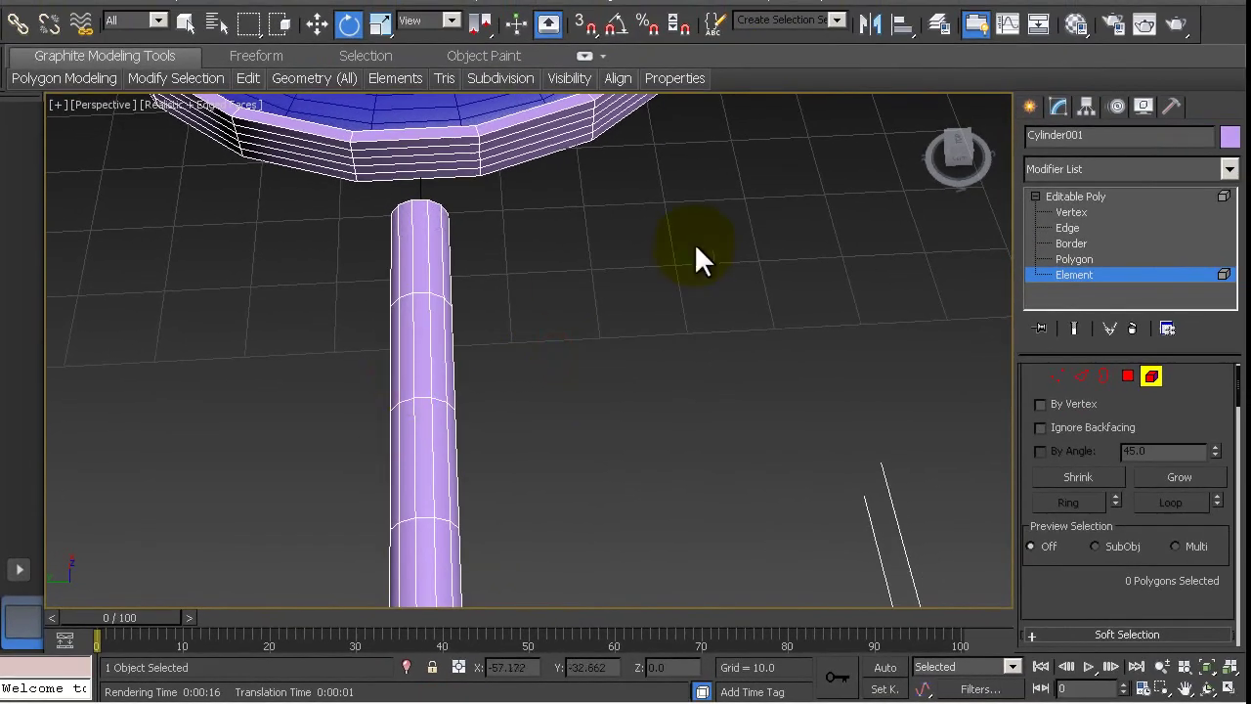
pyautogui.moveTo(694, 242)
pyautogui.mouseDown(button='middle')
pyautogui.moveTo(712, 355)
pyautogui.moveTo(736, 392)
pyautogui.mouseUp(button='middle')
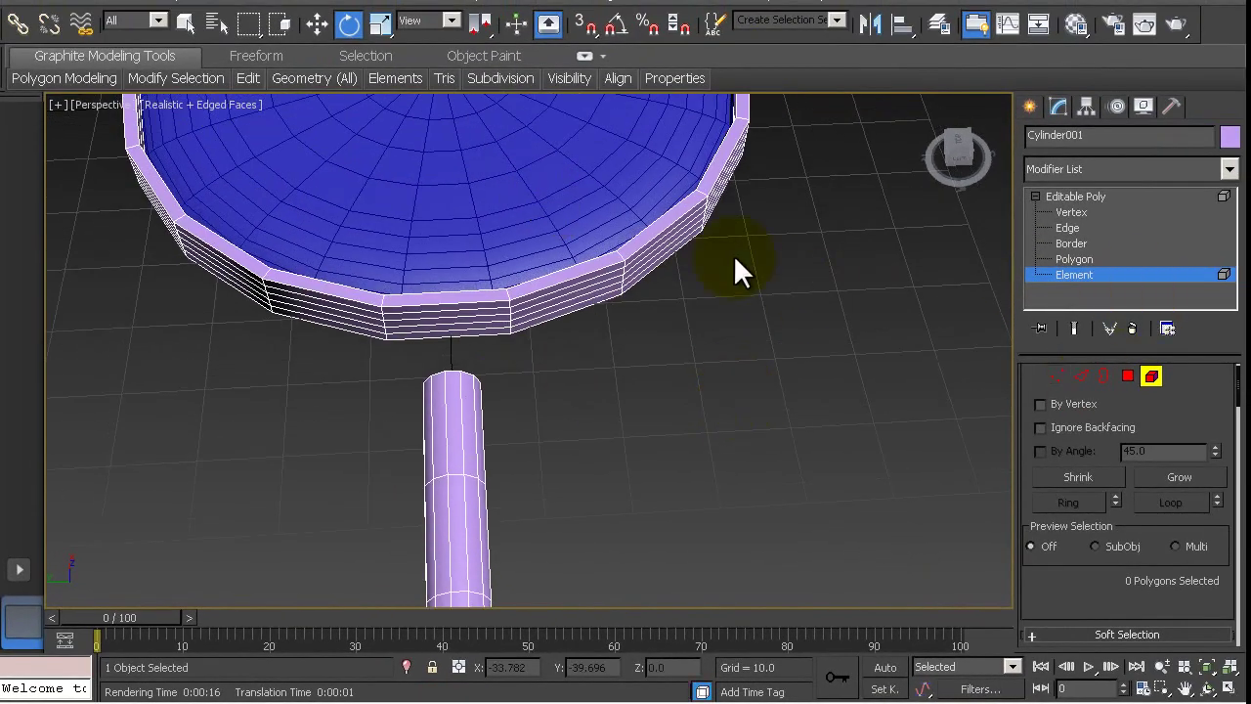
pyautogui.click(615, 282)
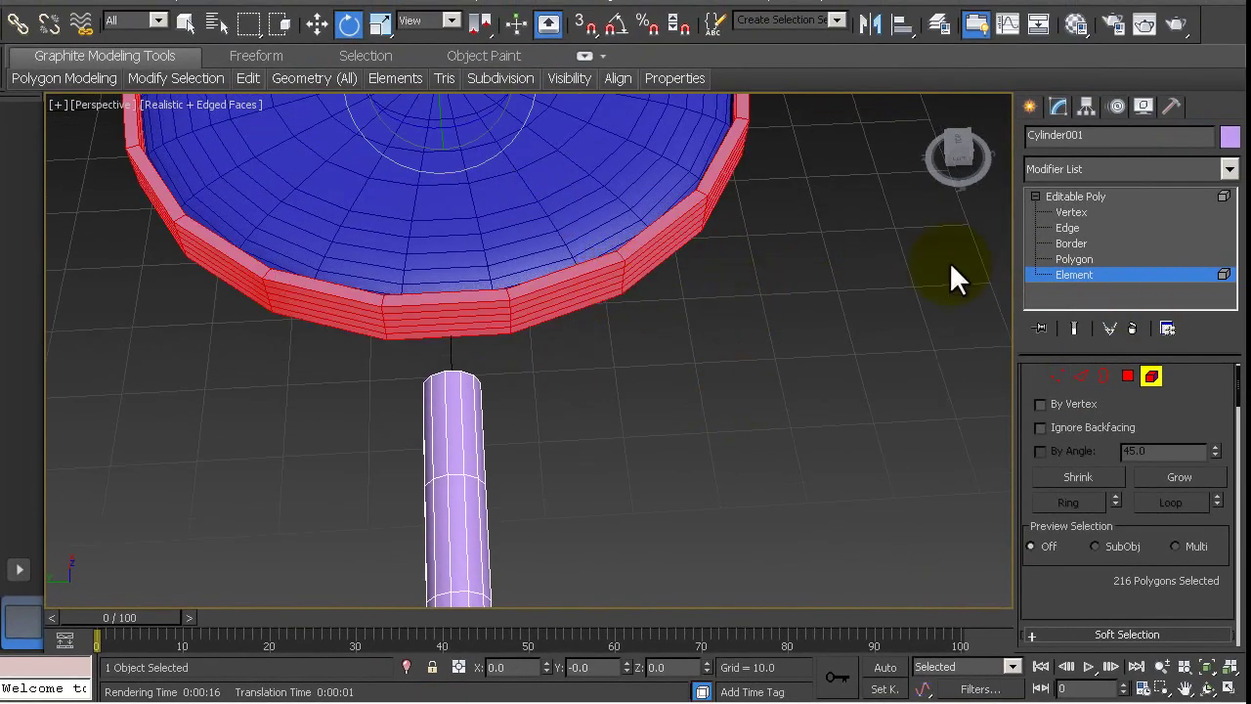
pyautogui.click(317, 26)
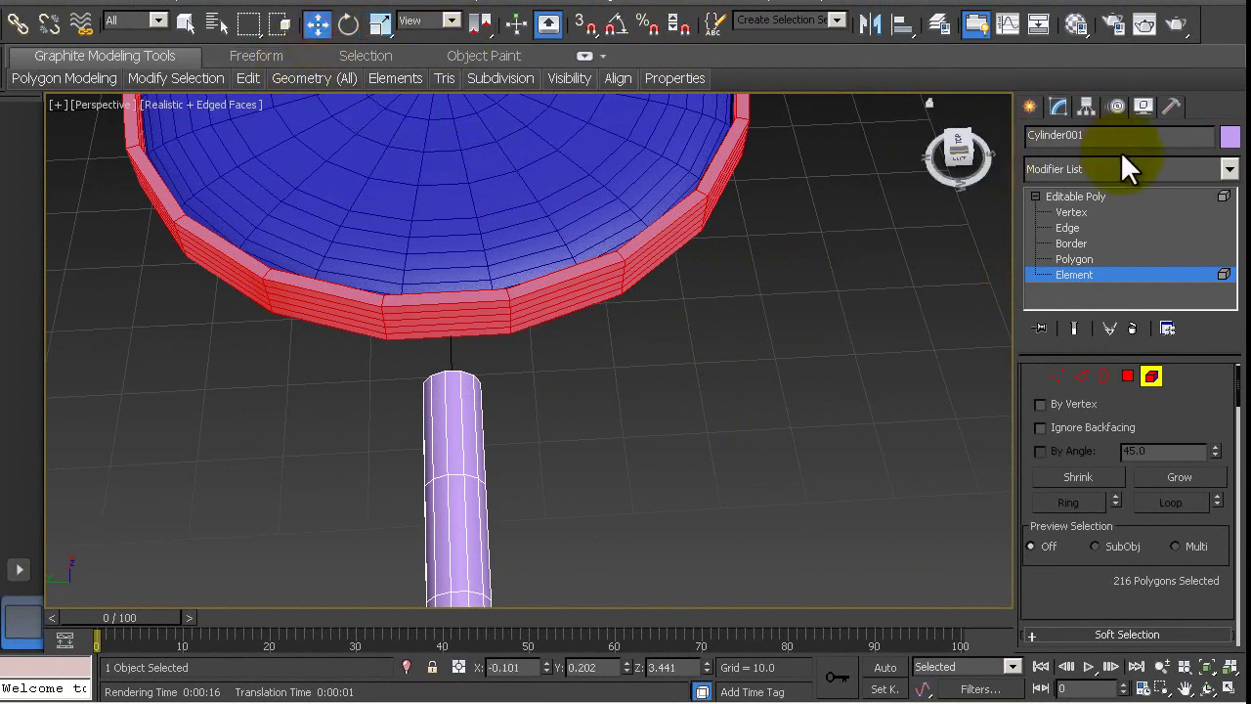
pyautogui.click(1082, 197)
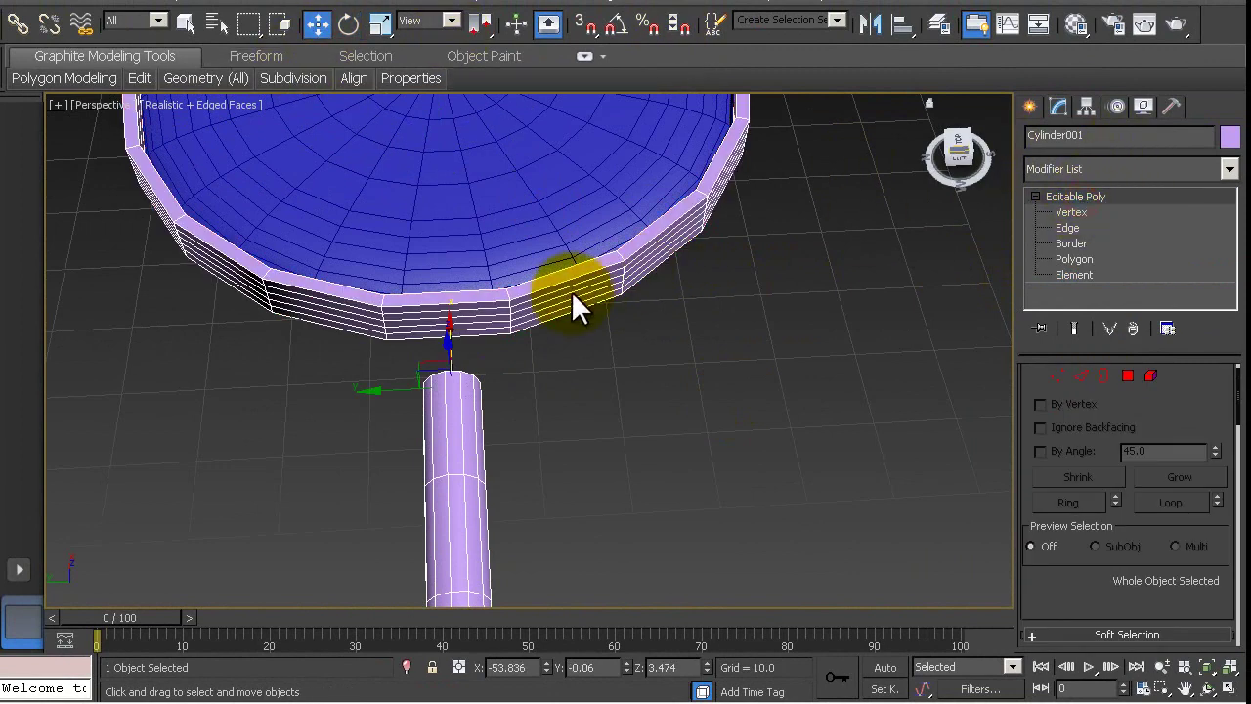
# In Polygon mode, select the strip of rim faces facing the handle.
pyautogui.click(1078, 259)
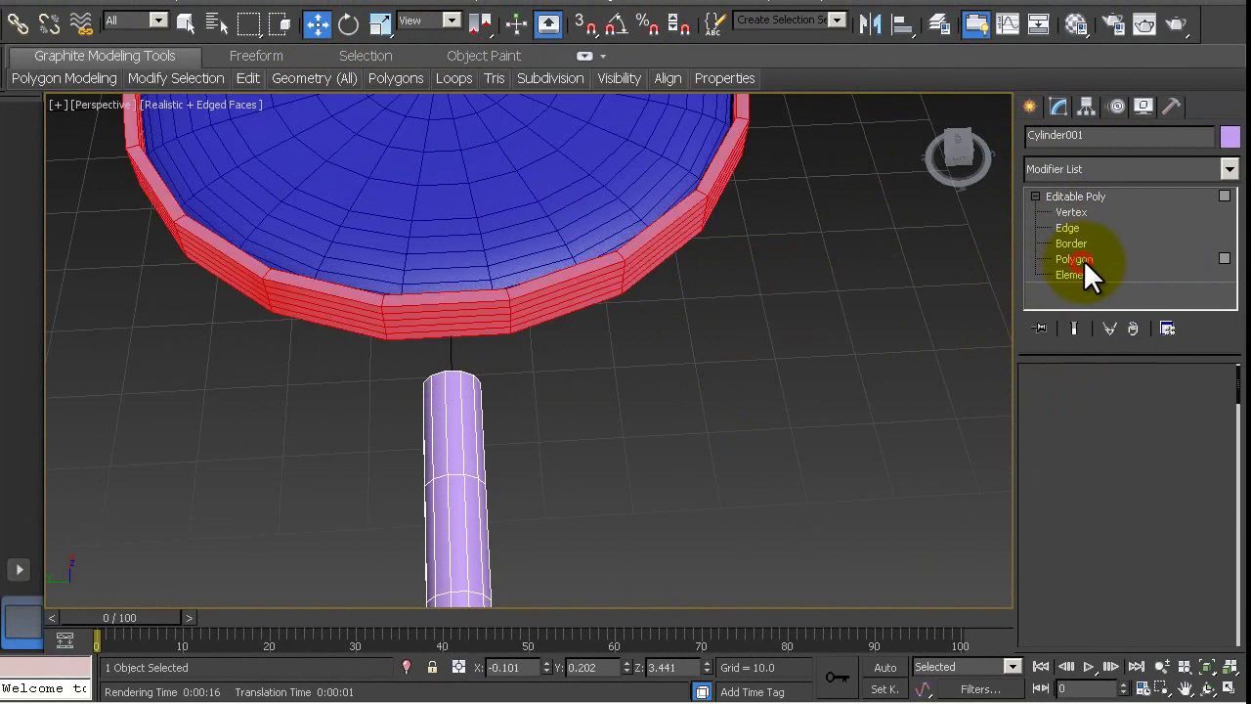
pyautogui.click(501, 411)
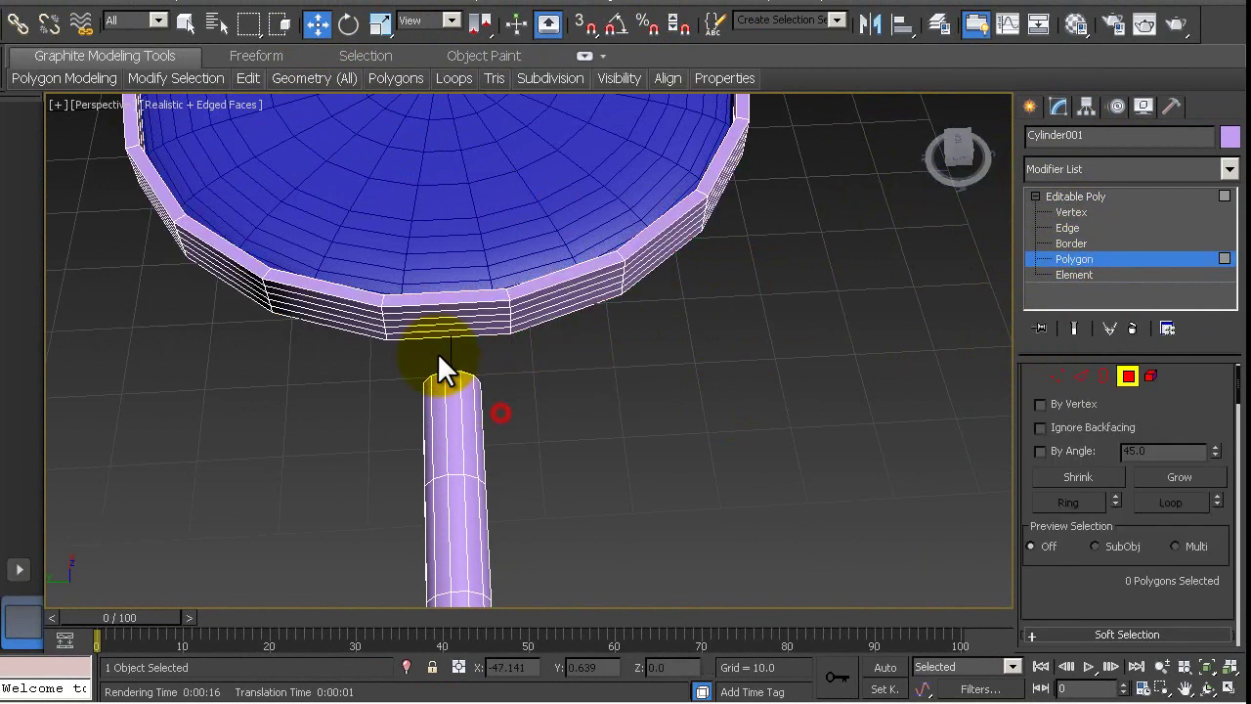
pyautogui.click(371, 322)
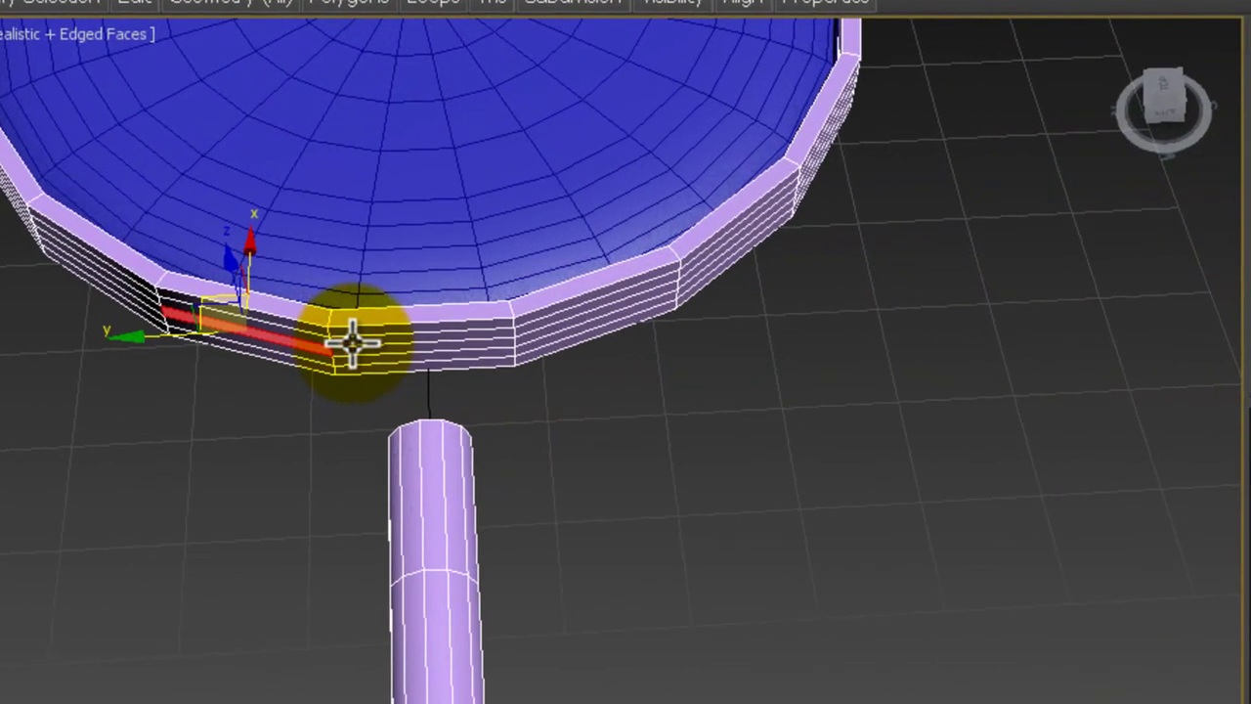
pyautogui.keyDown('ctrl'); pyautogui.click(352, 342); pyautogui.keyUp('ctrl')
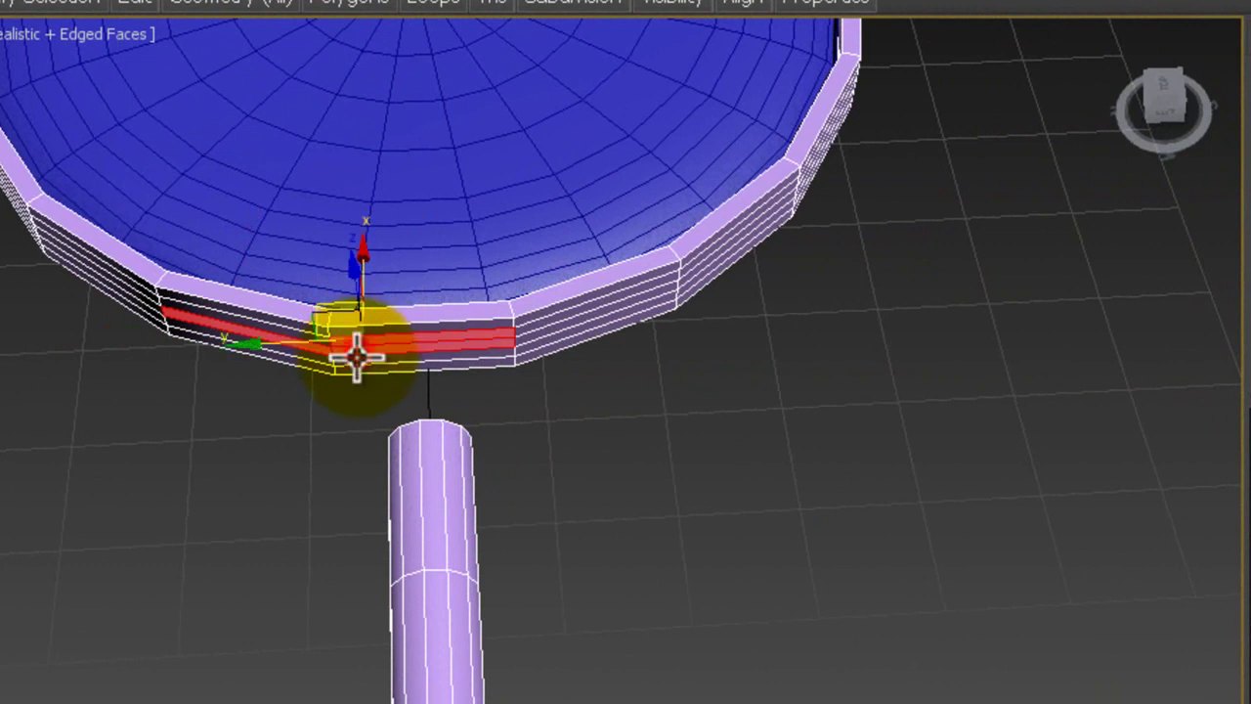
pyautogui.keyDown('ctrl'); pyautogui.click(552, 330); pyautogui.keyUp('ctrl')
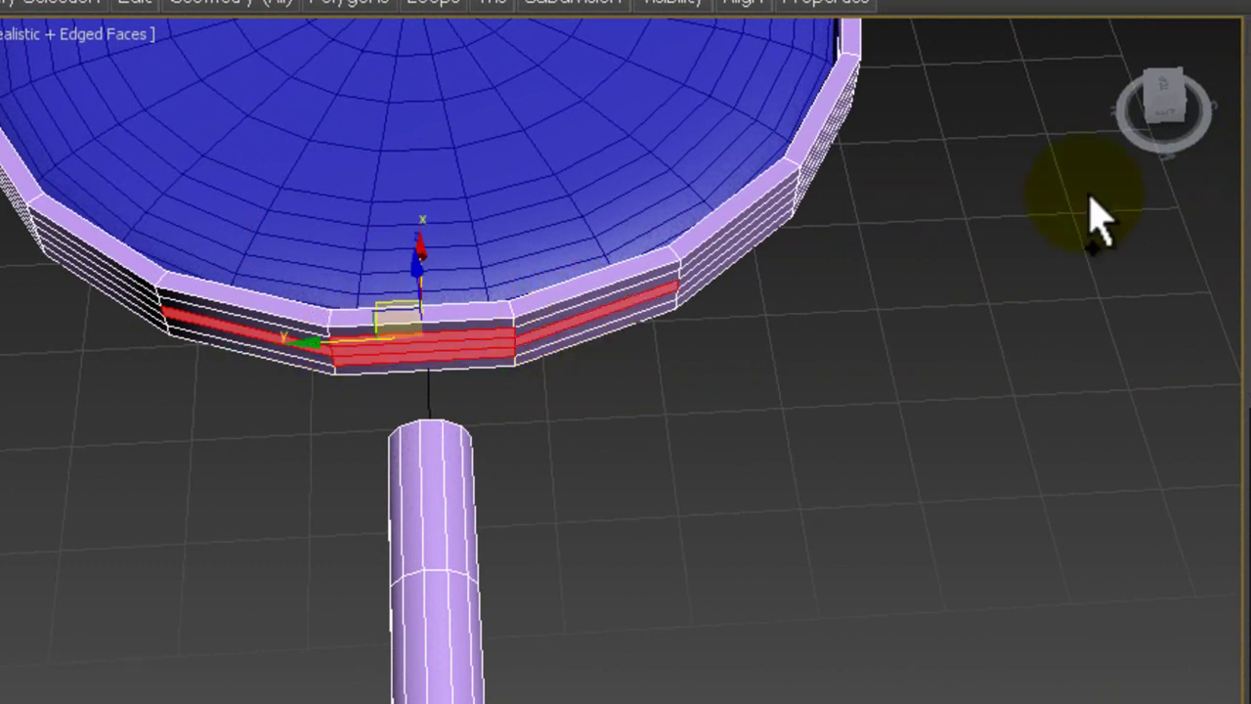
# Add the handle's top end face to the rim selection.
pyautogui.moveTo(1173, 137)
pyautogui.mouseDown()
pyautogui.moveTo(1046, 176)
pyautogui.moveTo(843, 193)
pyautogui.mouseUp()
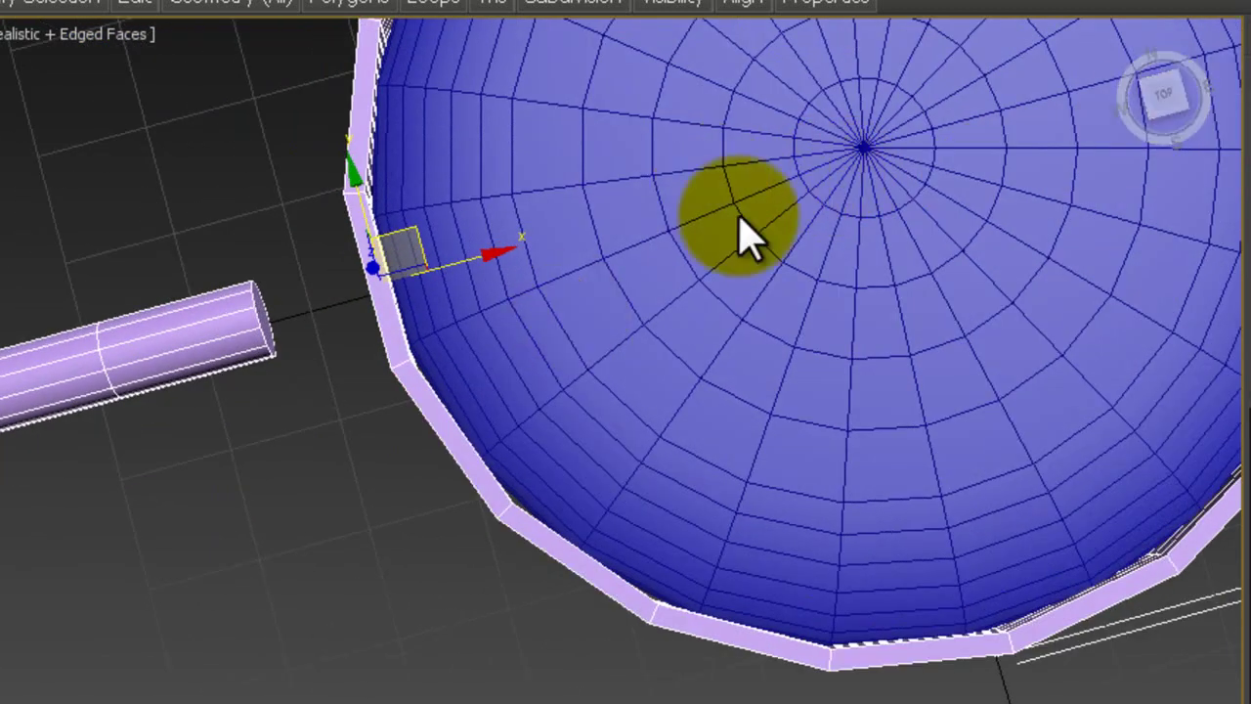
pyautogui.click(259, 318)
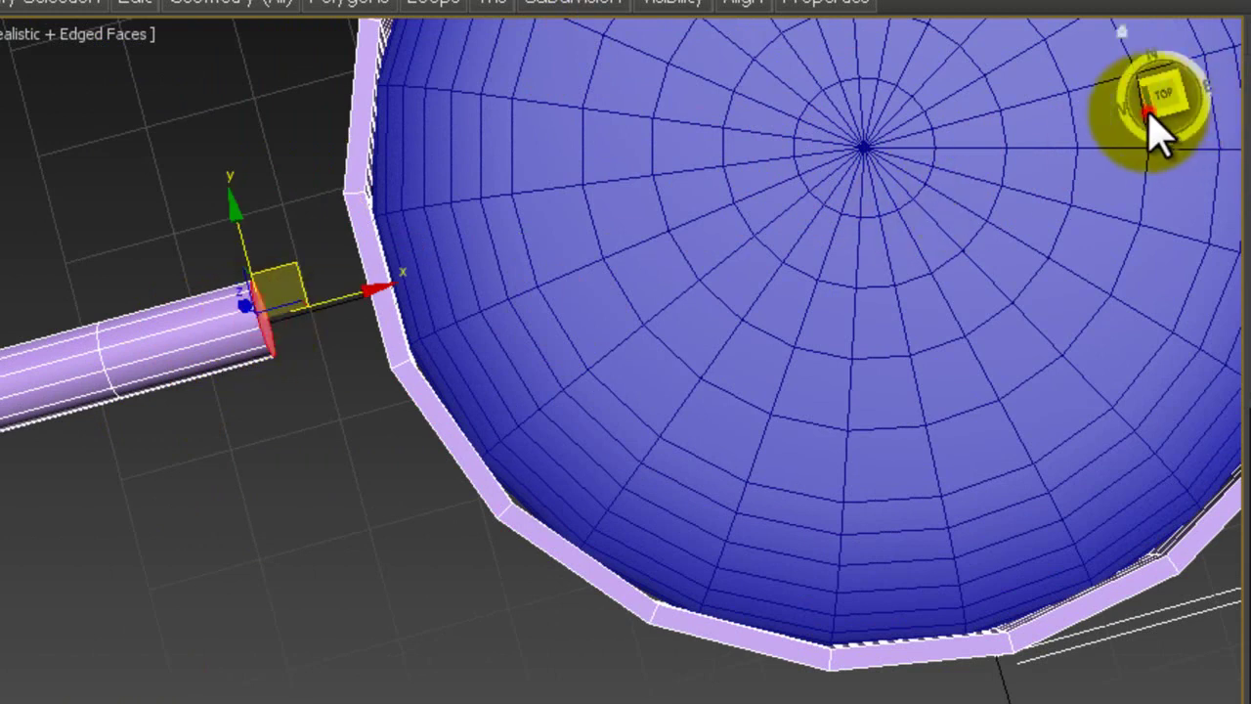
pyautogui.moveTo(1173, 122)
pyautogui.mouseDown()
pyautogui.moveTo(1196, 78)
pyautogui.moveTo(1111, 126)
pyautogui.mouseUp()
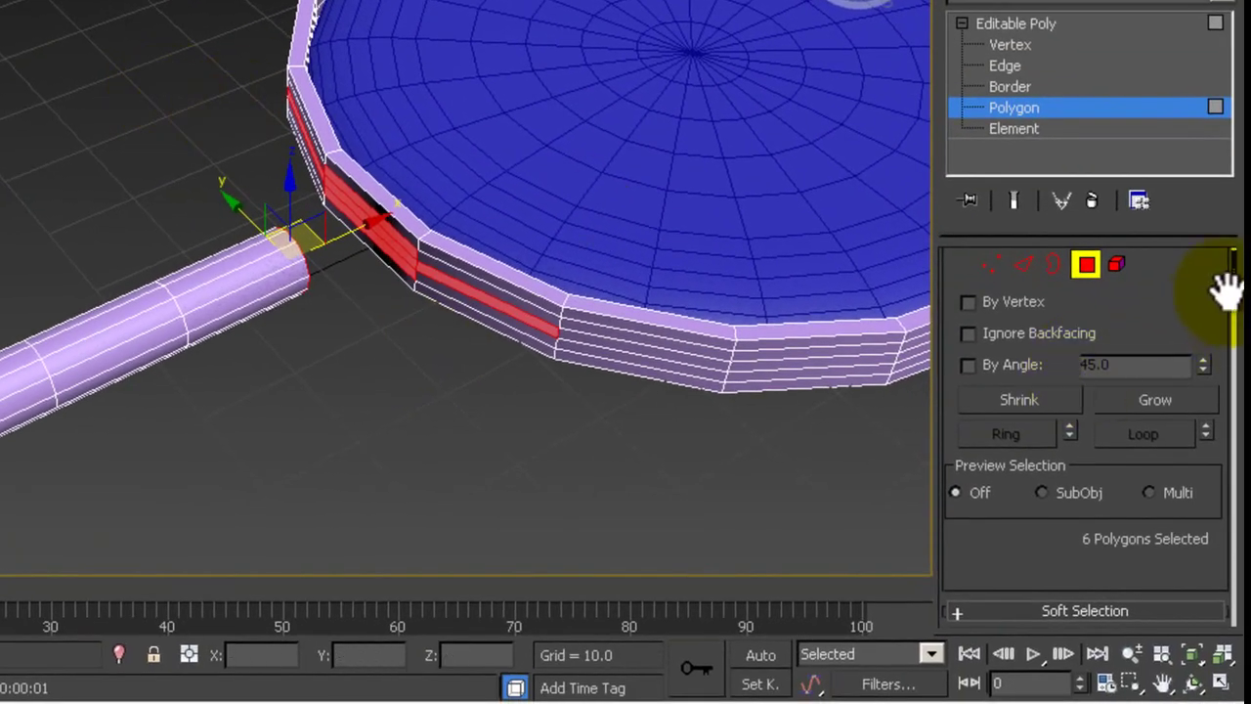
pyautogui.moveTo(1236, 310); pyautogui.dragTo(1239, 354)
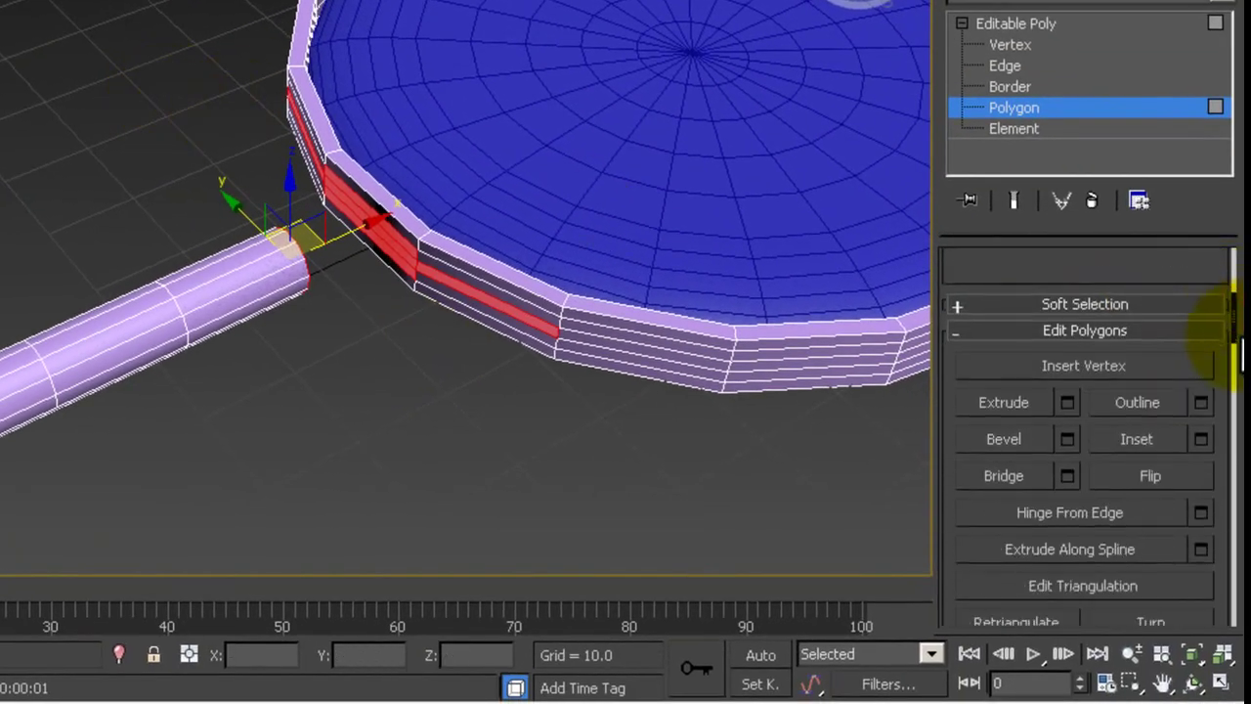
# Bridge the handle end to the rim faces with Twist -1 and confirm it.
pyautogui.click(1069, 476)
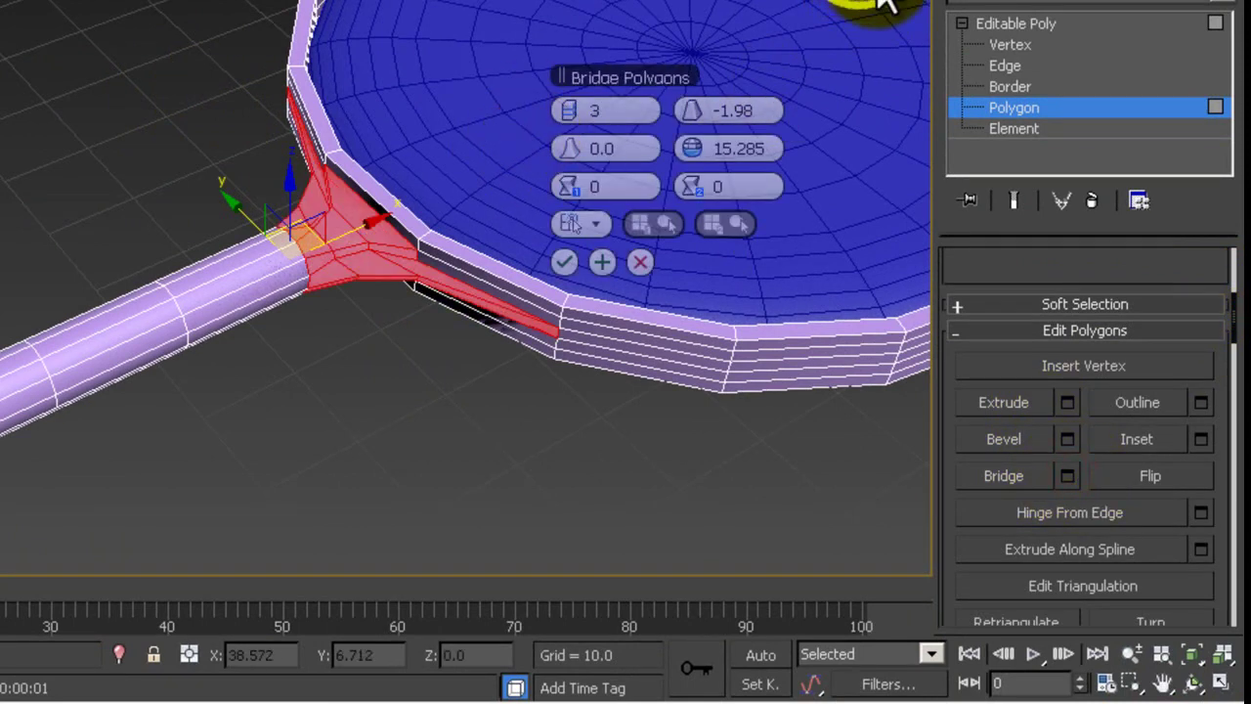
pyautogui.moveTo(885, 5); pyautogui.dragTo(837, 6)
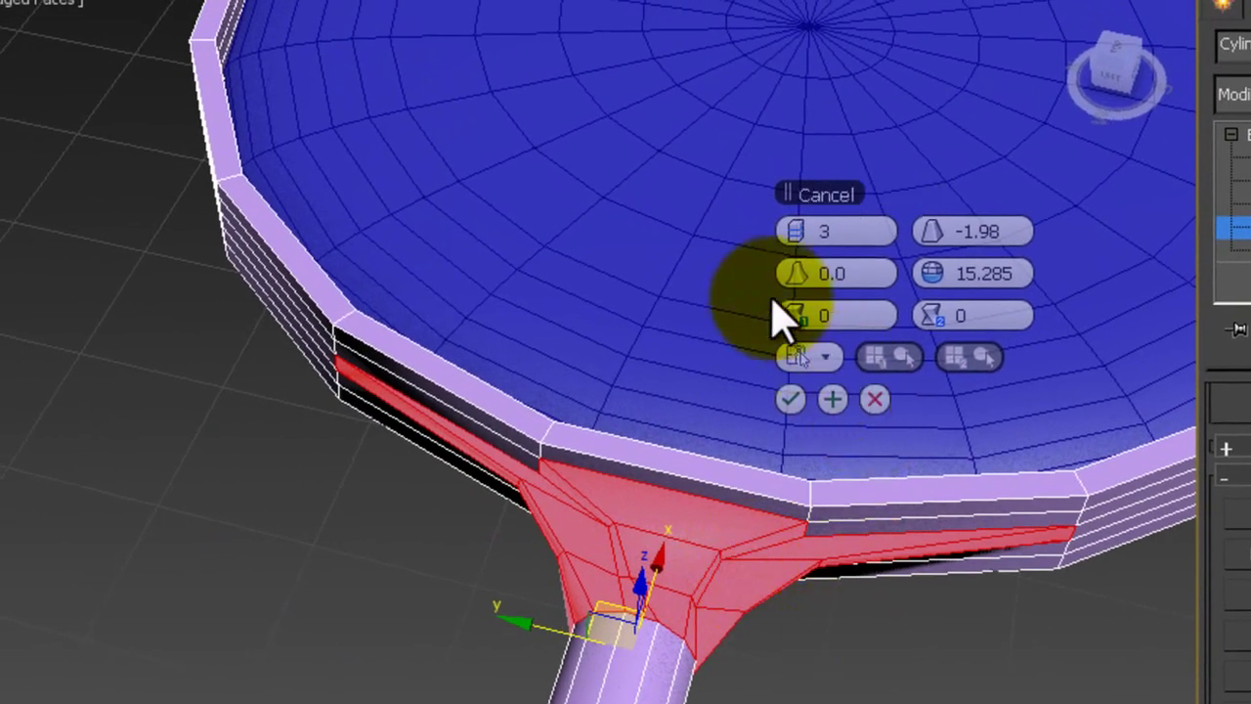
pyautogui.moveTo(787, 311); pyautogui.dragTo(788, 311)
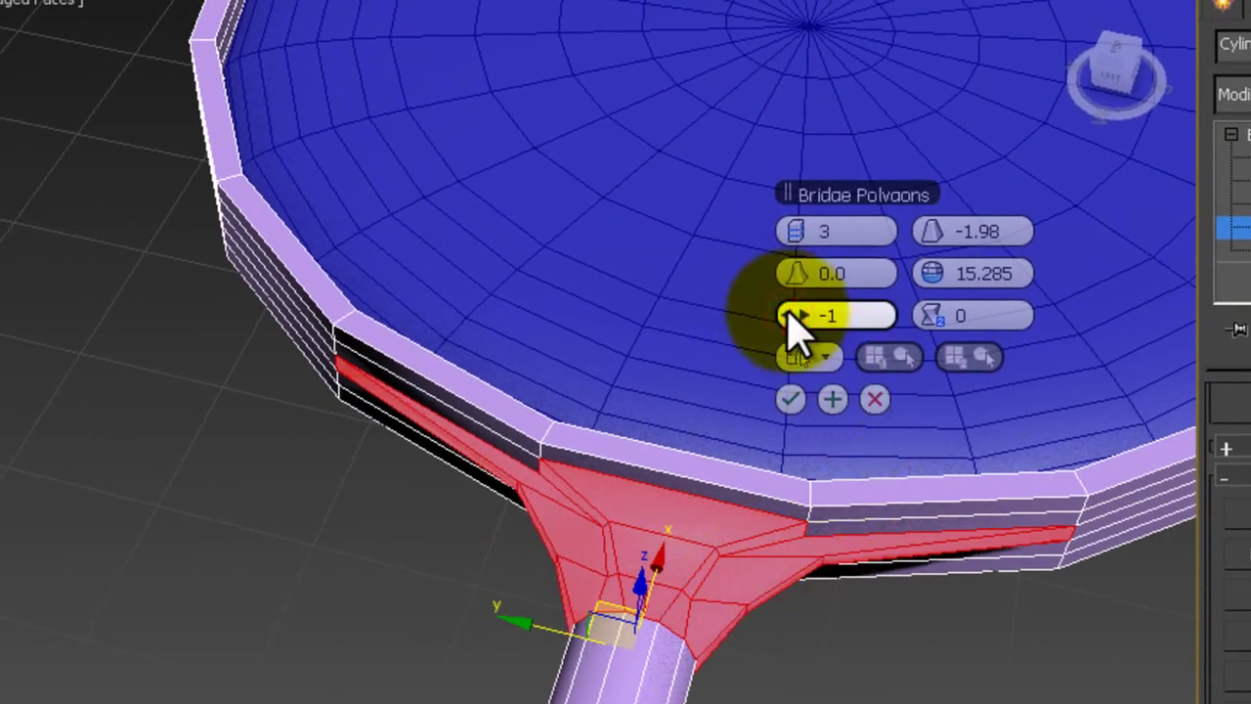
pyautogui.click(790, 399)
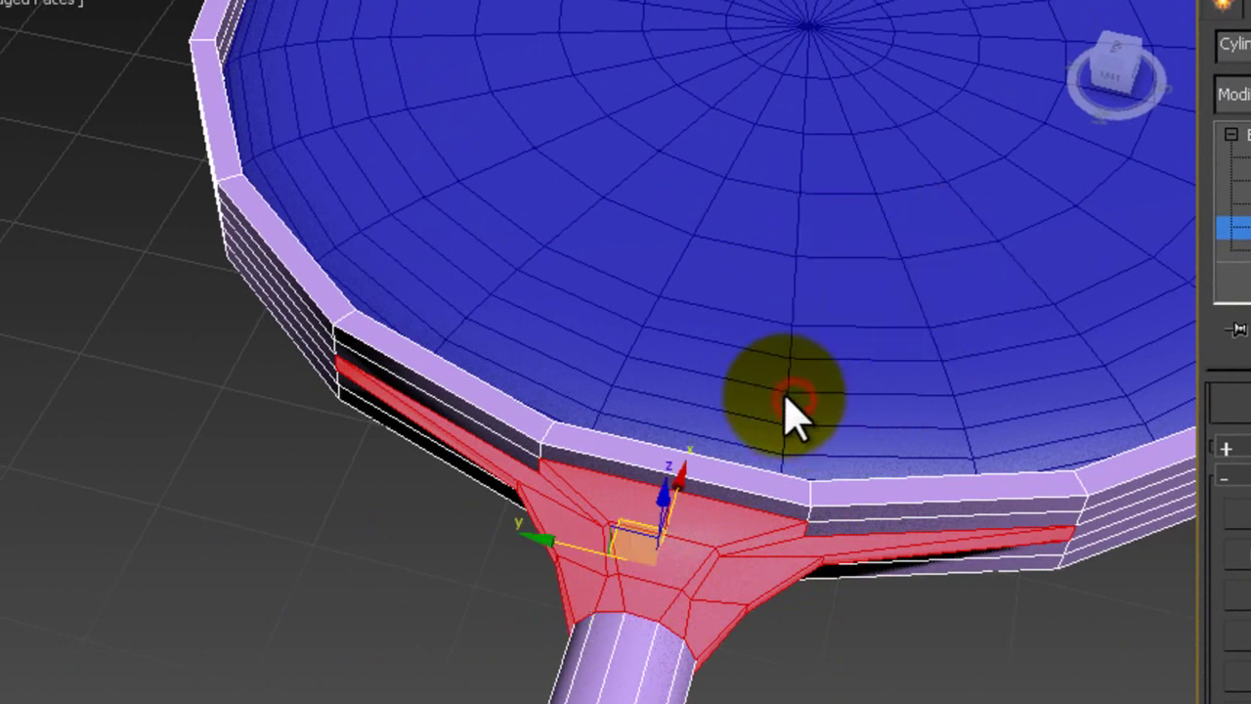
pyautogui.click(430, 674)
pyautogui.scroll(-2, 875, 617)
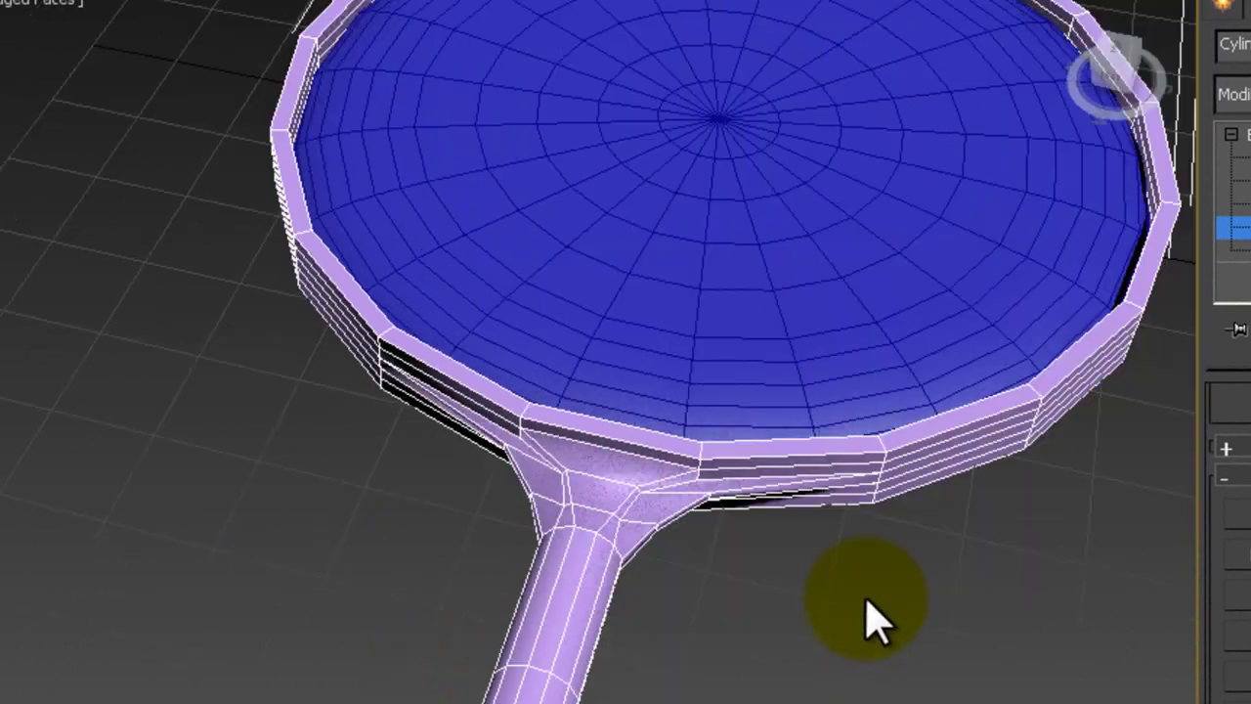
pyautogui.scroll(-2, 875, 618)
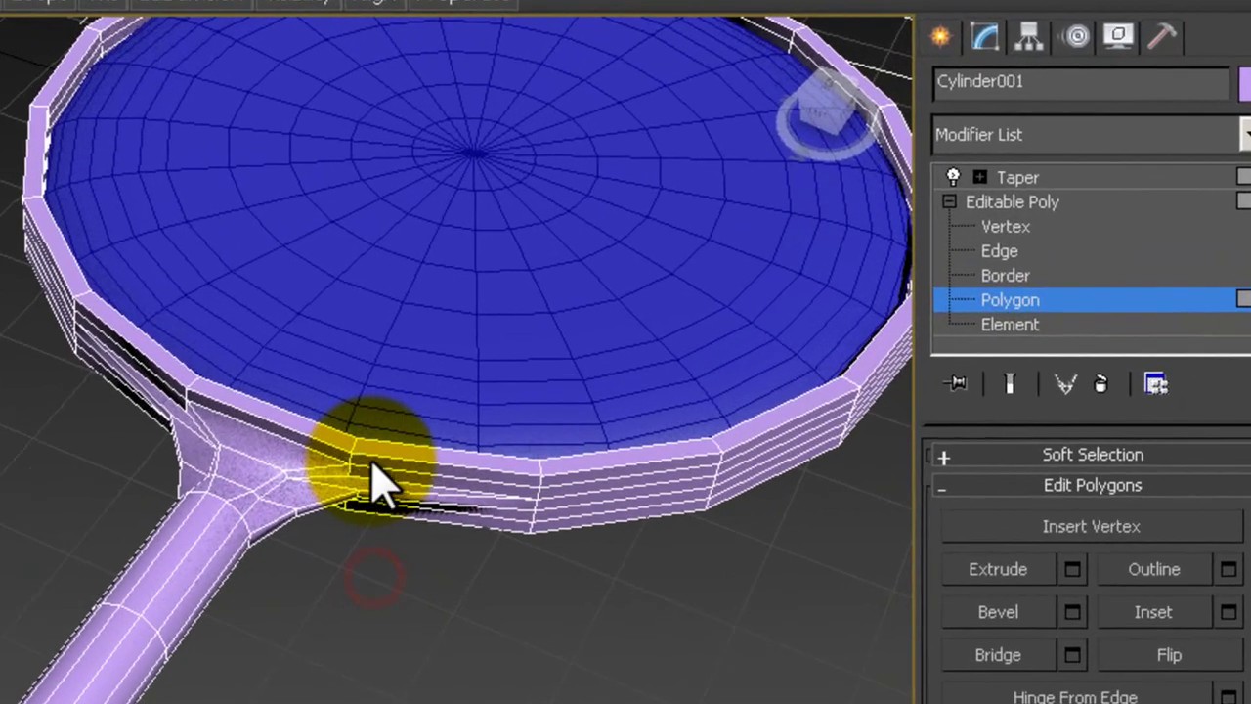
# Collapse the frame's whole modifier stack into one Editable Poly.
pyautogui.click(972, 202)
pyautogui.rightClick(1025, 187)
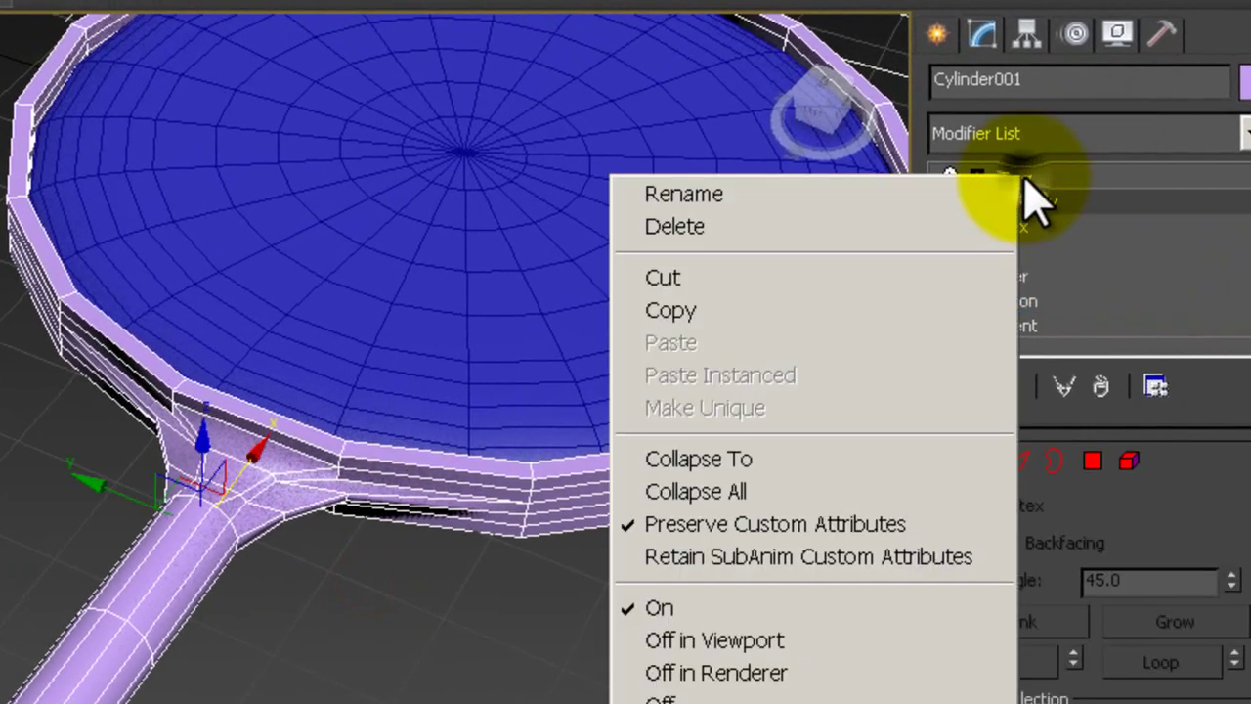
pyautogui.click(779, 495)
pyautogui.click(503, 518)
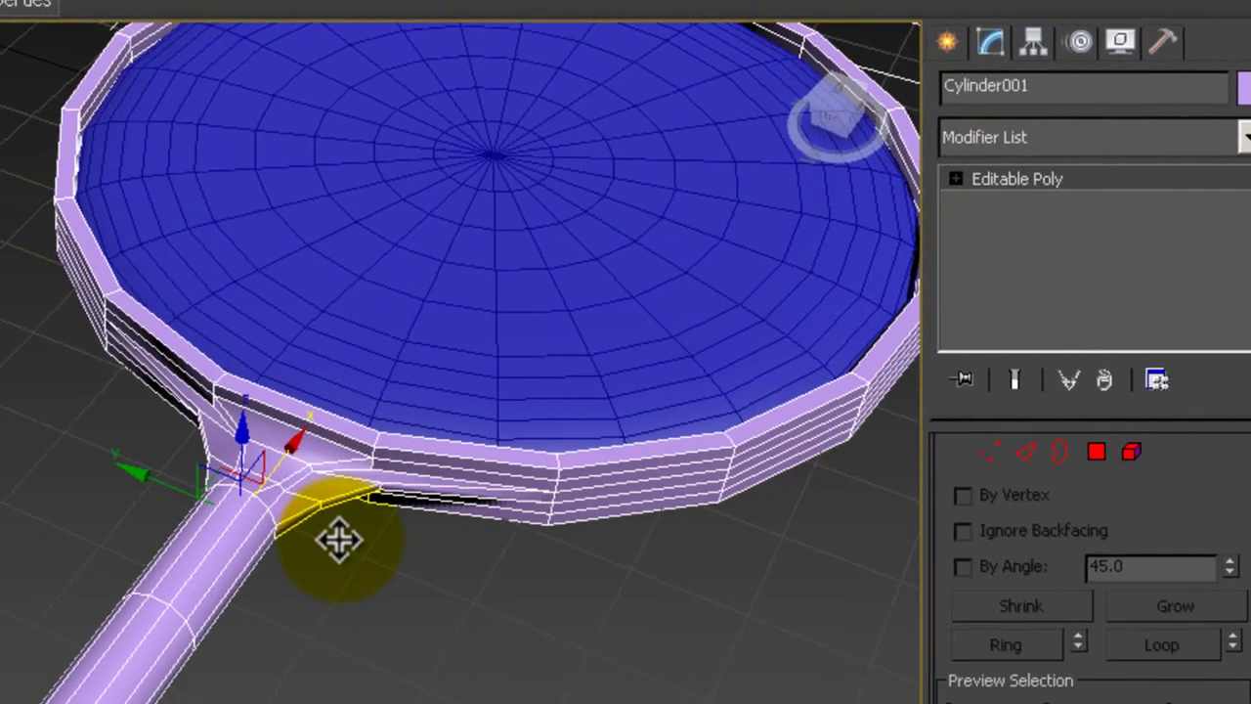
# Apply a TurboSmooth modifier to the magnifying glass frame.
pyautogui.click(336, 538)
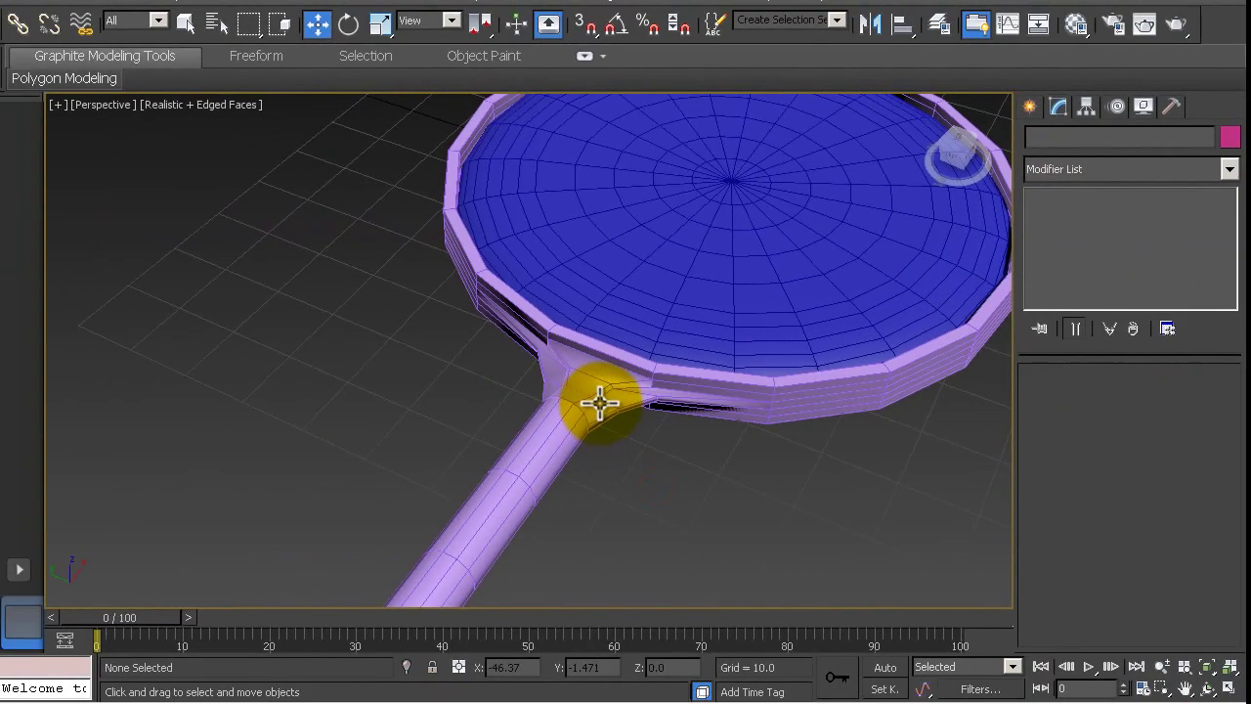
pyautogui.click(658, 375)
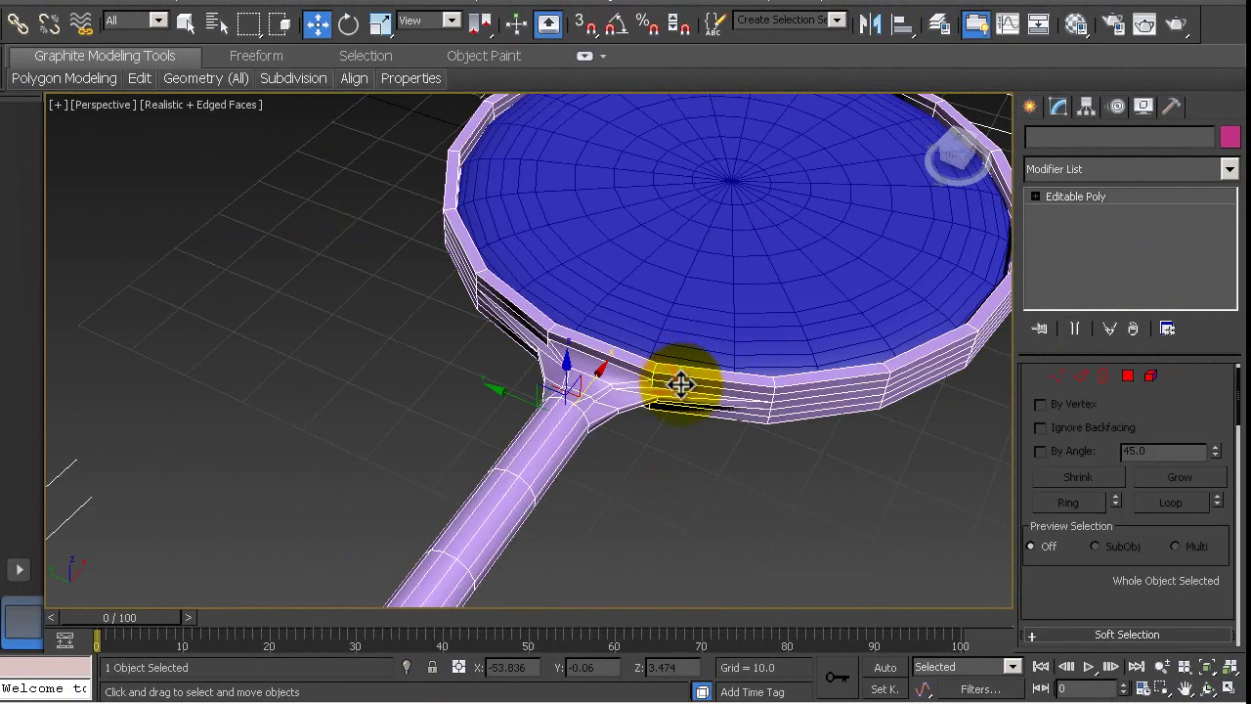
pyautogui.click(1229, 168)
pyautogui.scroll(-4, 1139, 306)
pyautogui.scroll(-2, 1119, 311)
pyautogui.scroll(-3, 1122, 316)
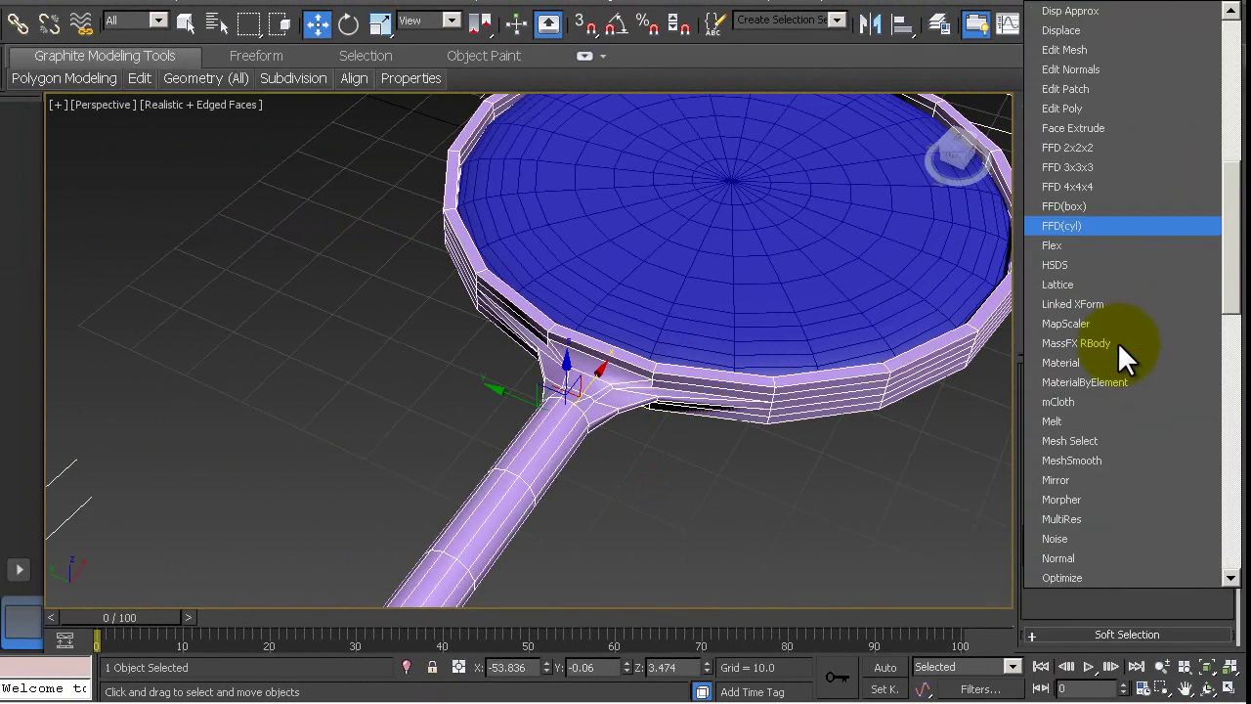
pyautogui.scroll(-5, 1117, 341)
pyautogui.scroll(-4, 1117, 341)
pyautogui.scroll(-3, 1117, 341)
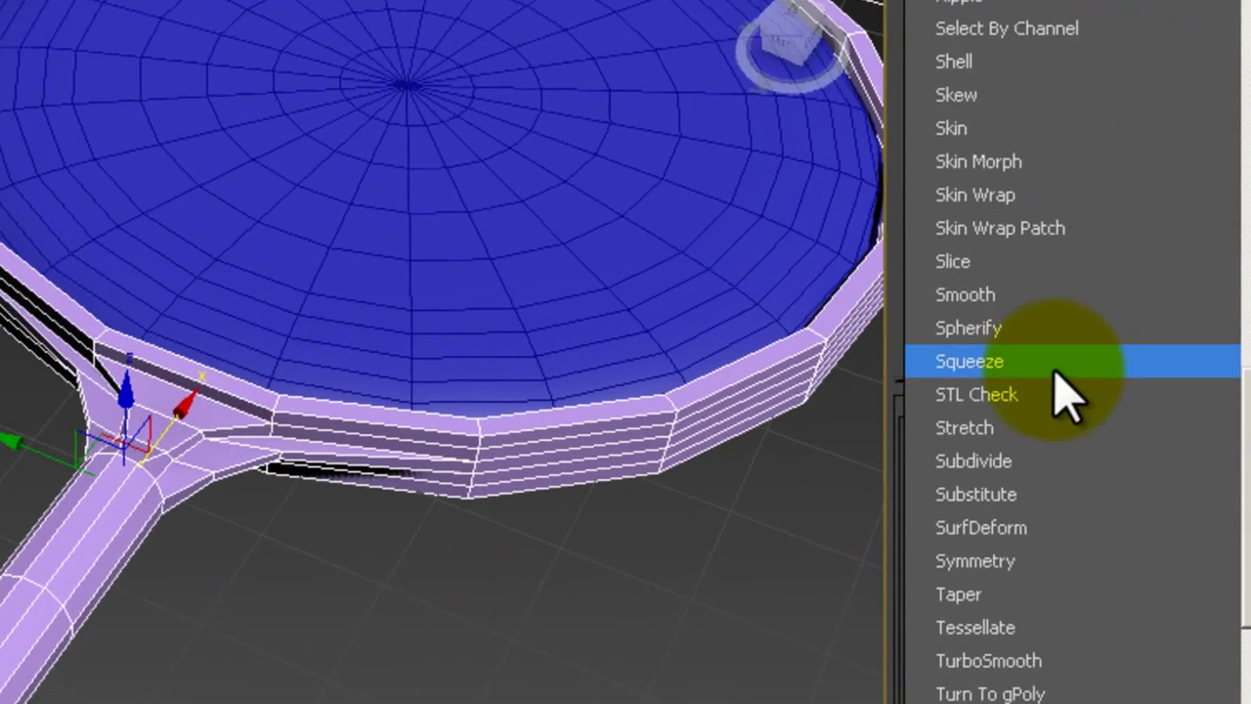
pyautogui.click(1050, 661)
pyautogui.click(405, 565)
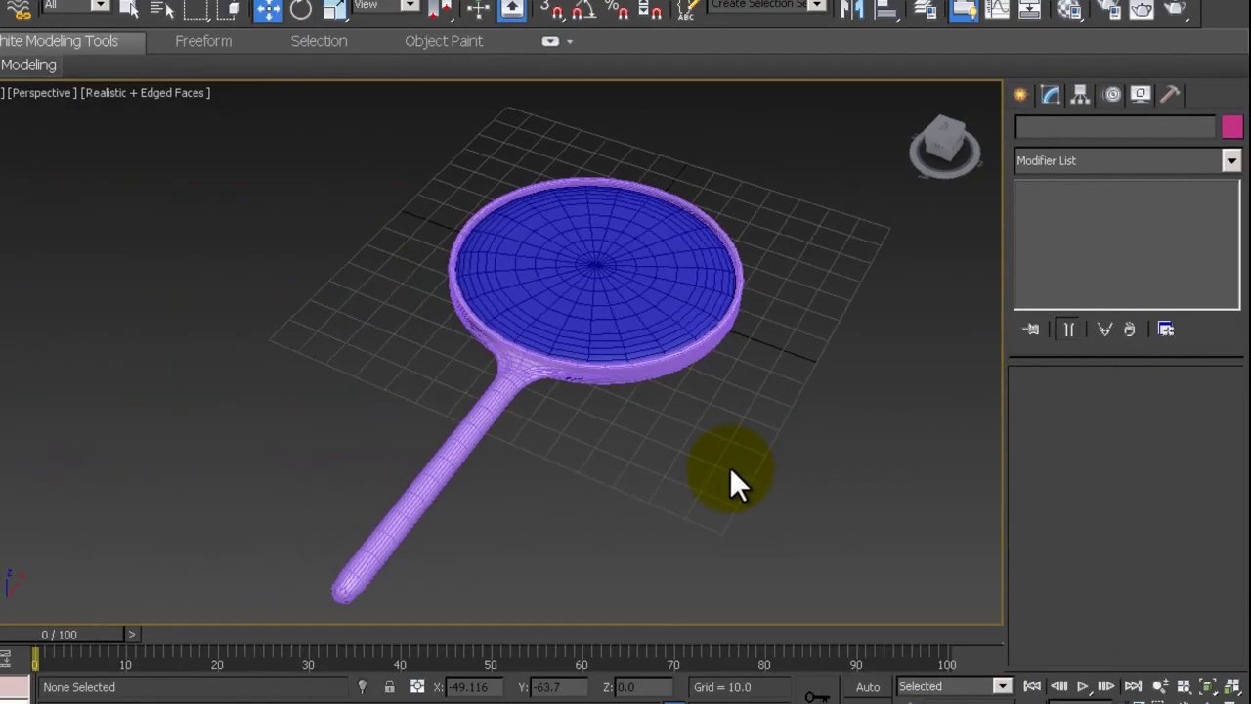
# Select the frame Cylinder001 together with the lens and show the Standard Primitives.
pyautogui.moveTo(731, 469); pyautogui.dragTo(800, 439, button='middle')
pyautogui.scroll(2, 800, 440)
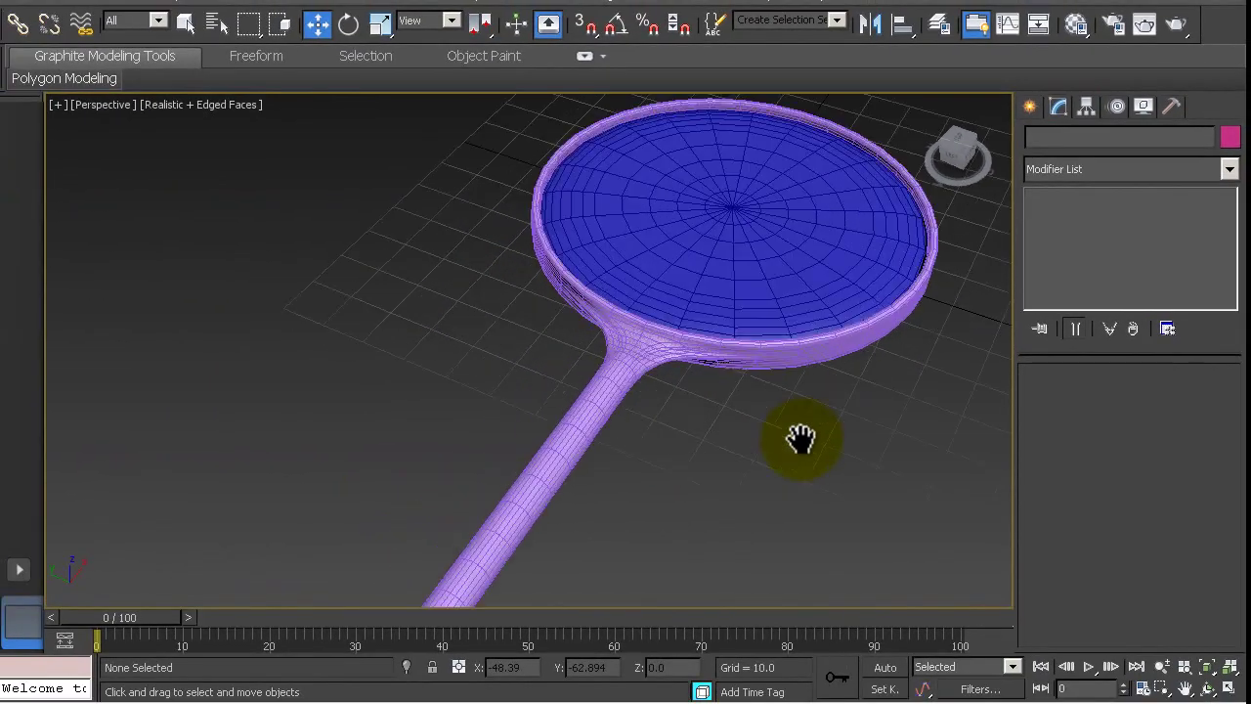
pyautogui.moveTo(884, 428); pyautogui.dragTo(776, 466, button='middle')
pyautogui.scroll(2, 752, 482)
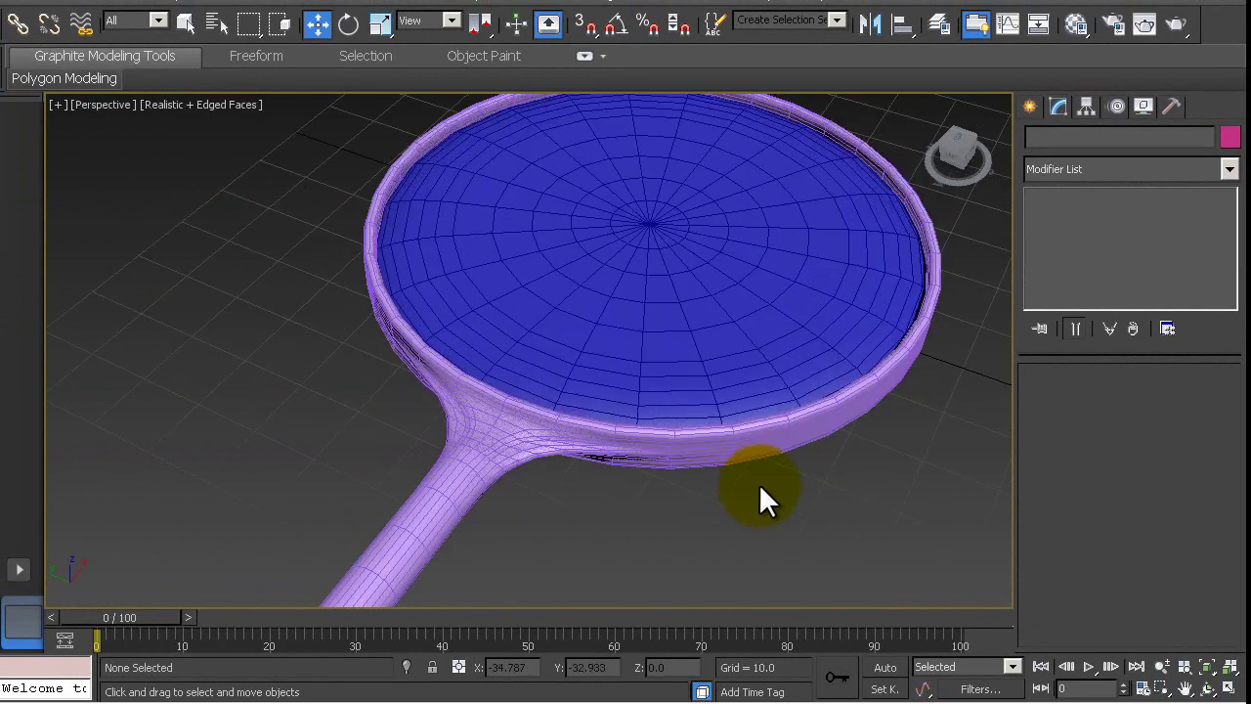
pyautogui.scroll(-3, 758, 483)
pyautogui.scroll(-2, 759, 483)
pyautogui.scroll(-2, 760, 483)
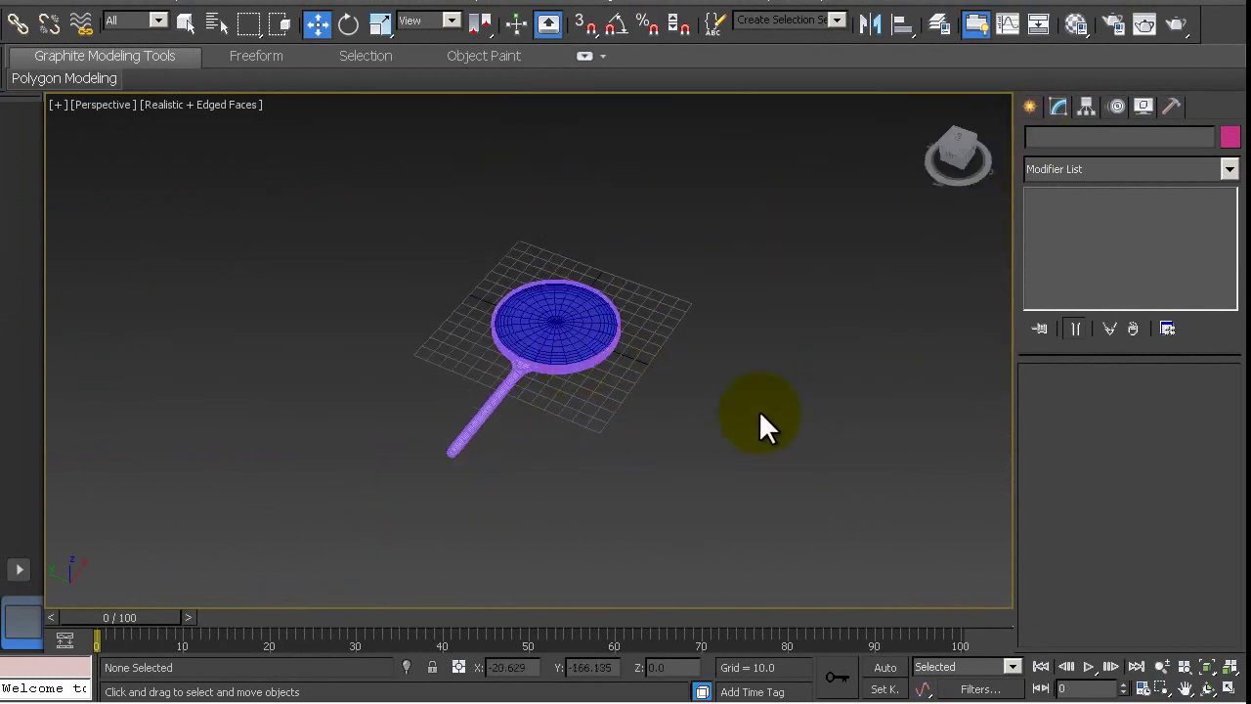
pyautogui.click(568, 369)
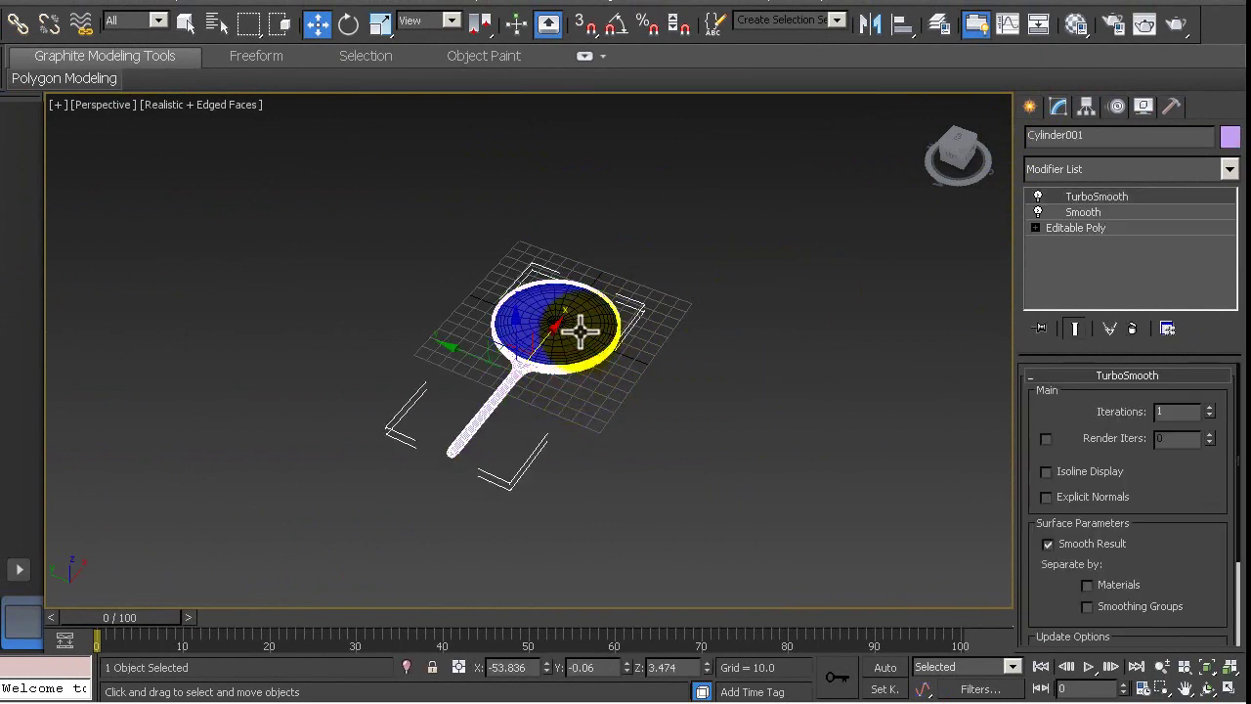
pyautogui.keyDown('ctrl'); pyautogui.click(574, 342); pyautogui.keyUp('ctrl')
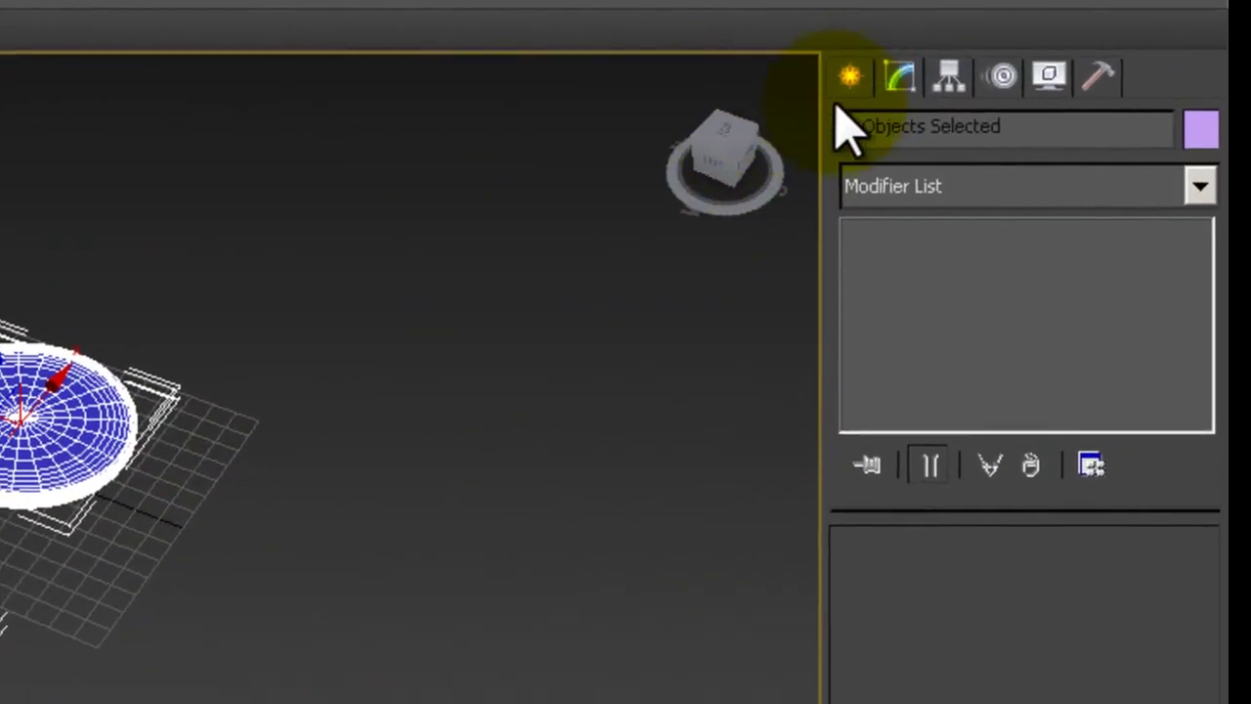
pyautogui.click(849, 76)
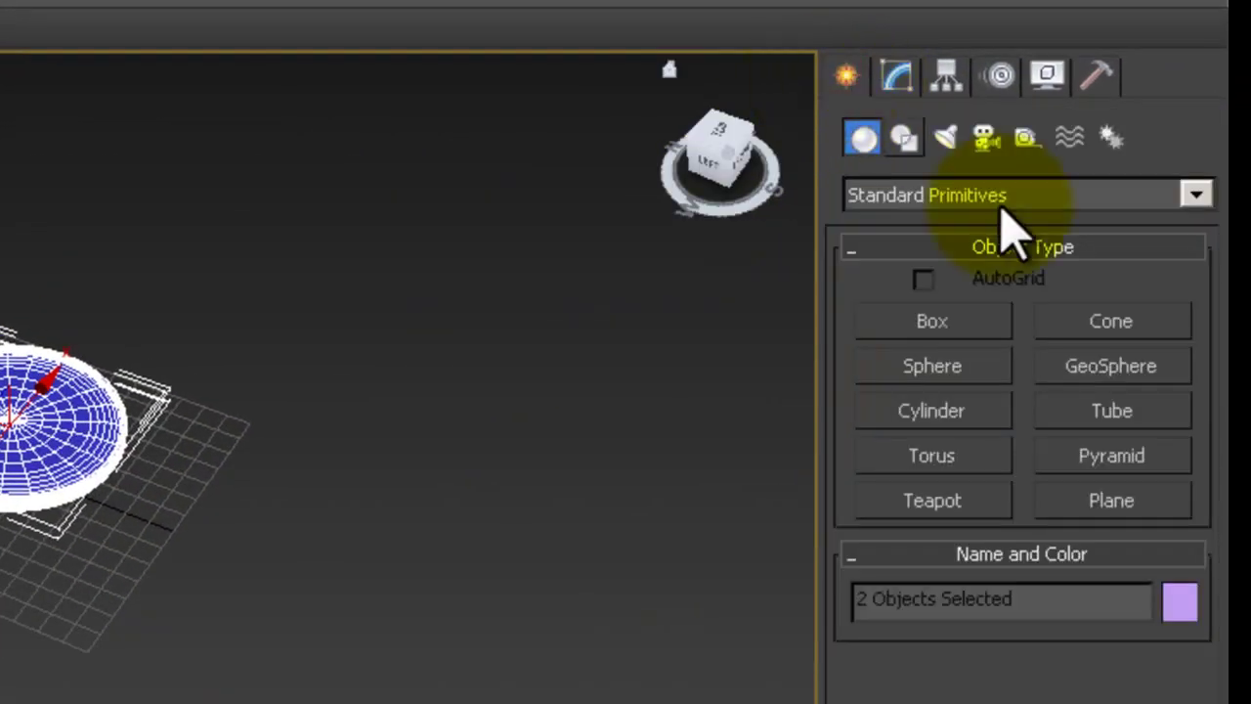
# Draw a large ground plane Plane001 under the magnifier and open the Material Editor.
pyautogui.click(1117, 497)
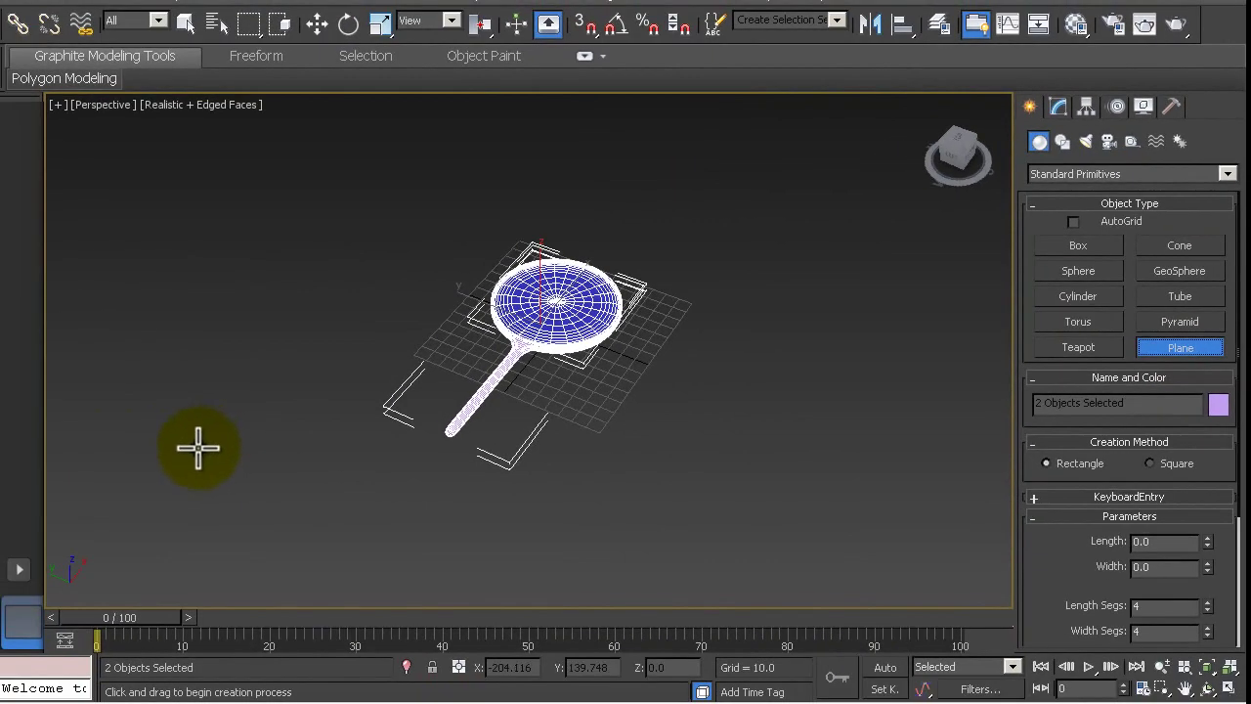
pyautogui.moveTo(199, 448)
pyautogui.mouseDown()
pyautogui.moveTo(871, 213)
pyautogui.moveTo(899, 231)
pyautogui.moveTo(887, 217)
pyautogui.mouseUp()
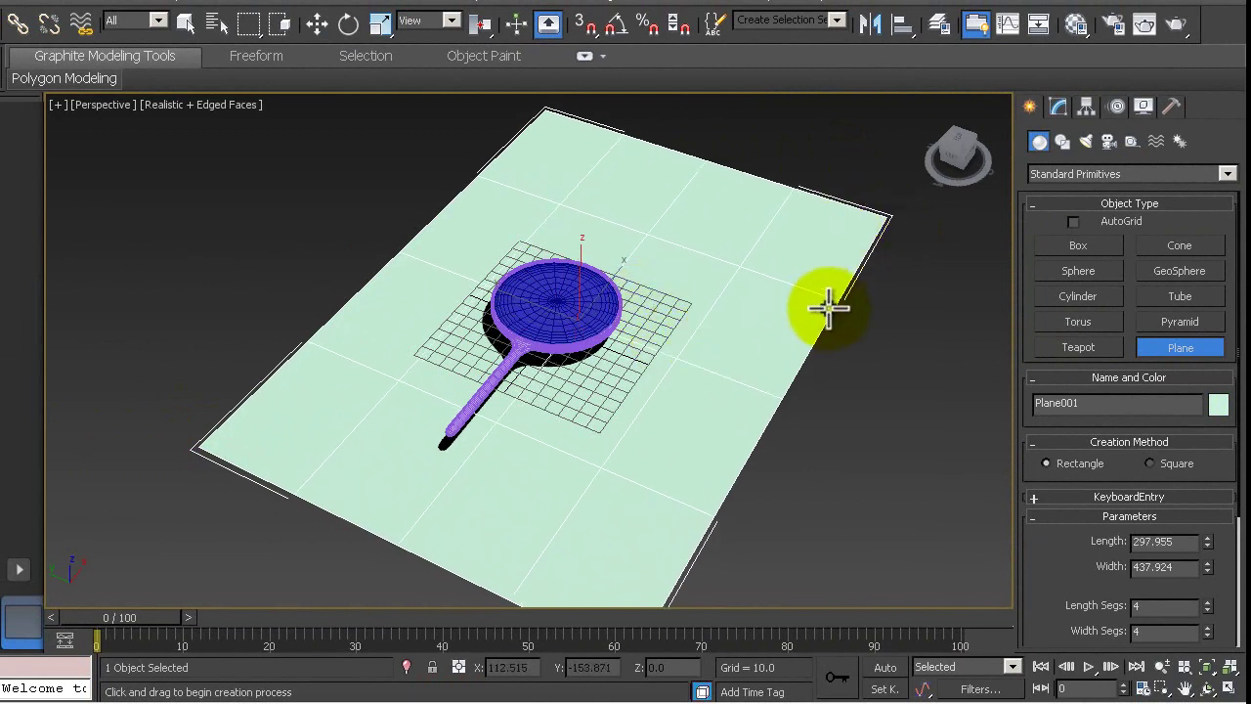
pyautogui.rightClick(896, 291)
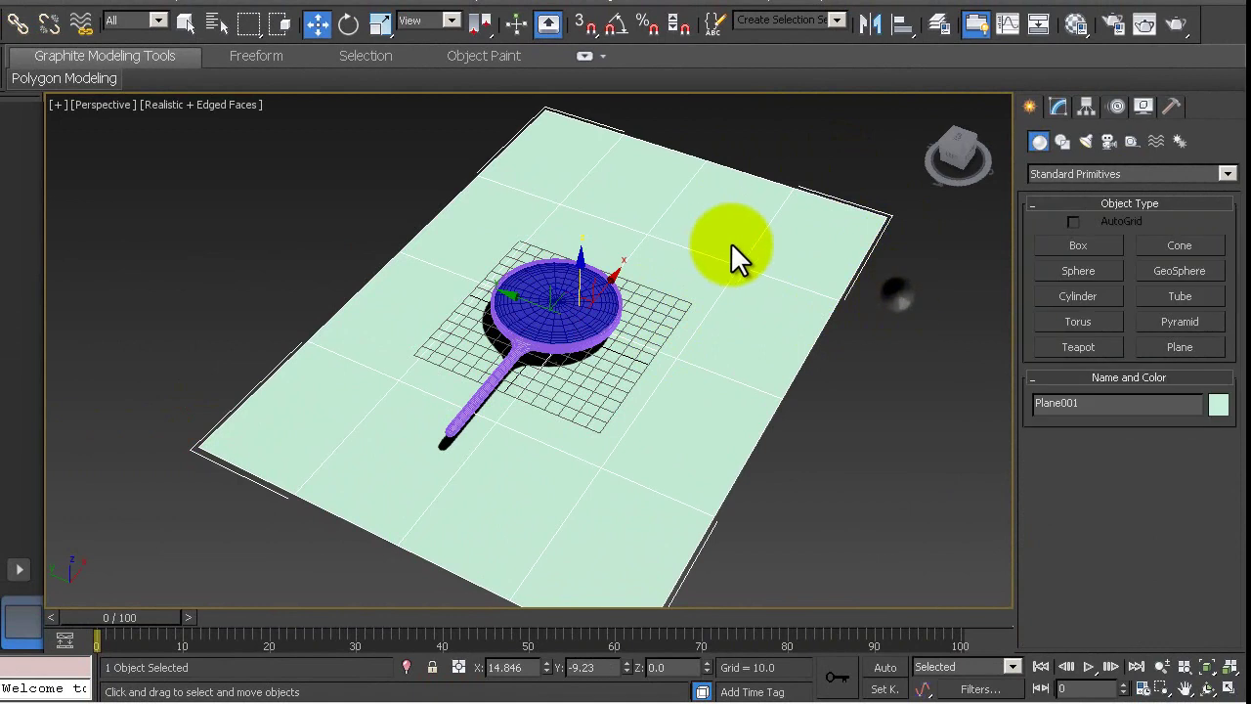
pyautogui.click(909, 236)
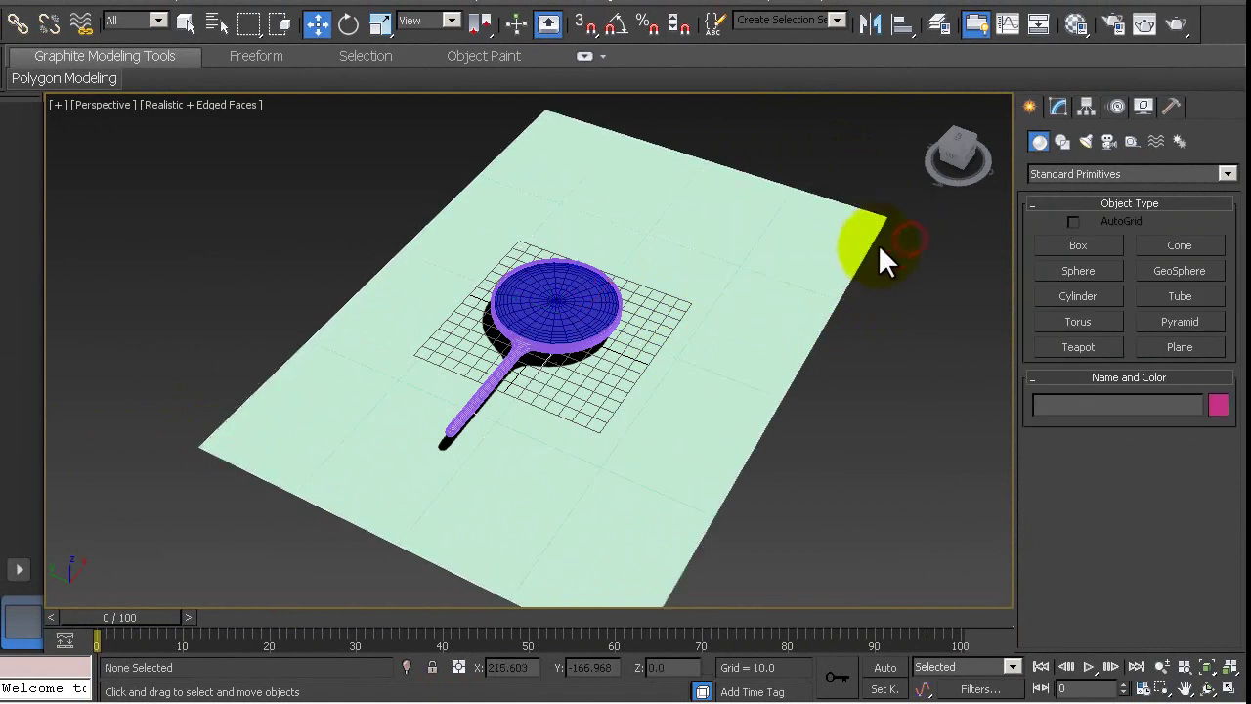
pyautogui.click(782, 248)
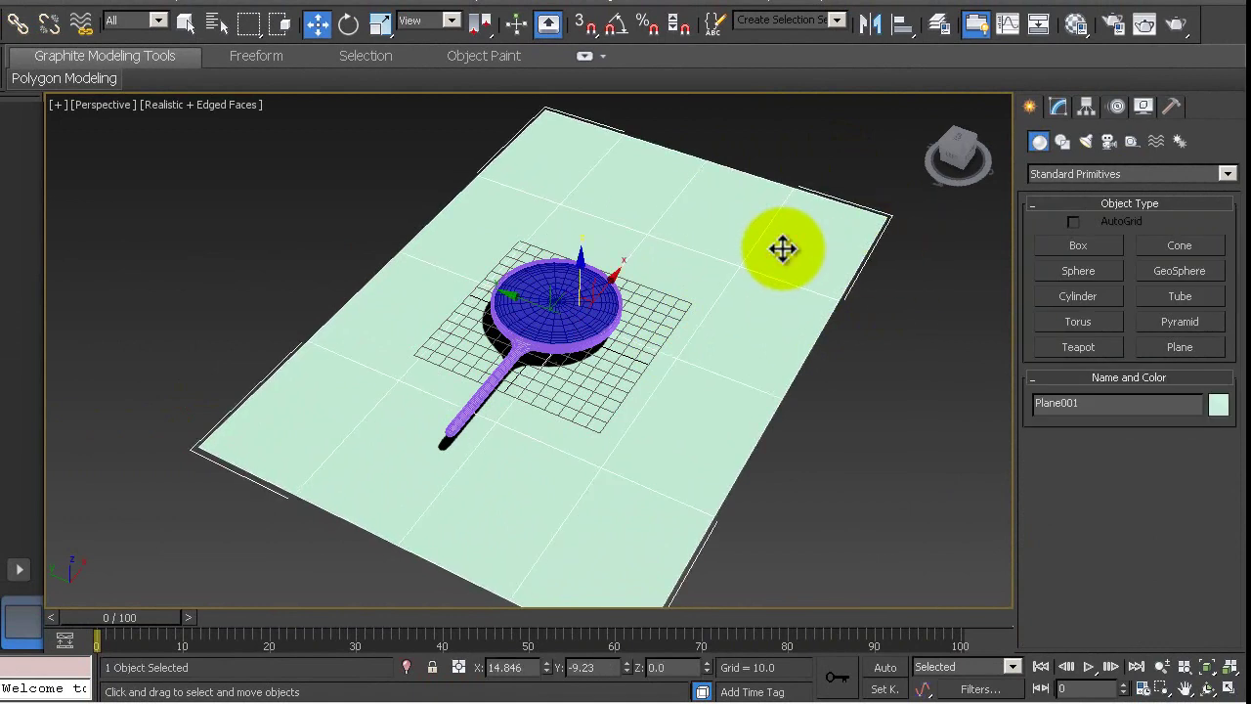
pyautogui.press('m')
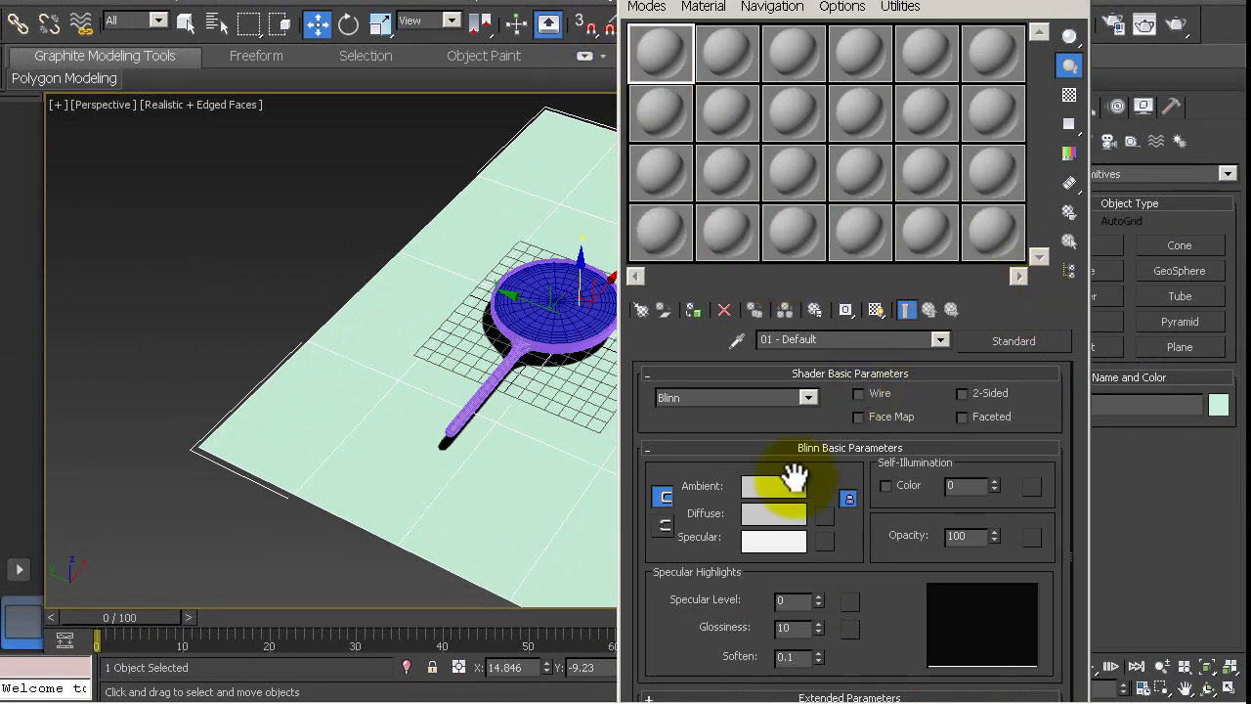
# Use elpais.jpg as the diffuse bitmap, apply the material to the plane and test-render.
pyautogui.click(826, 510)
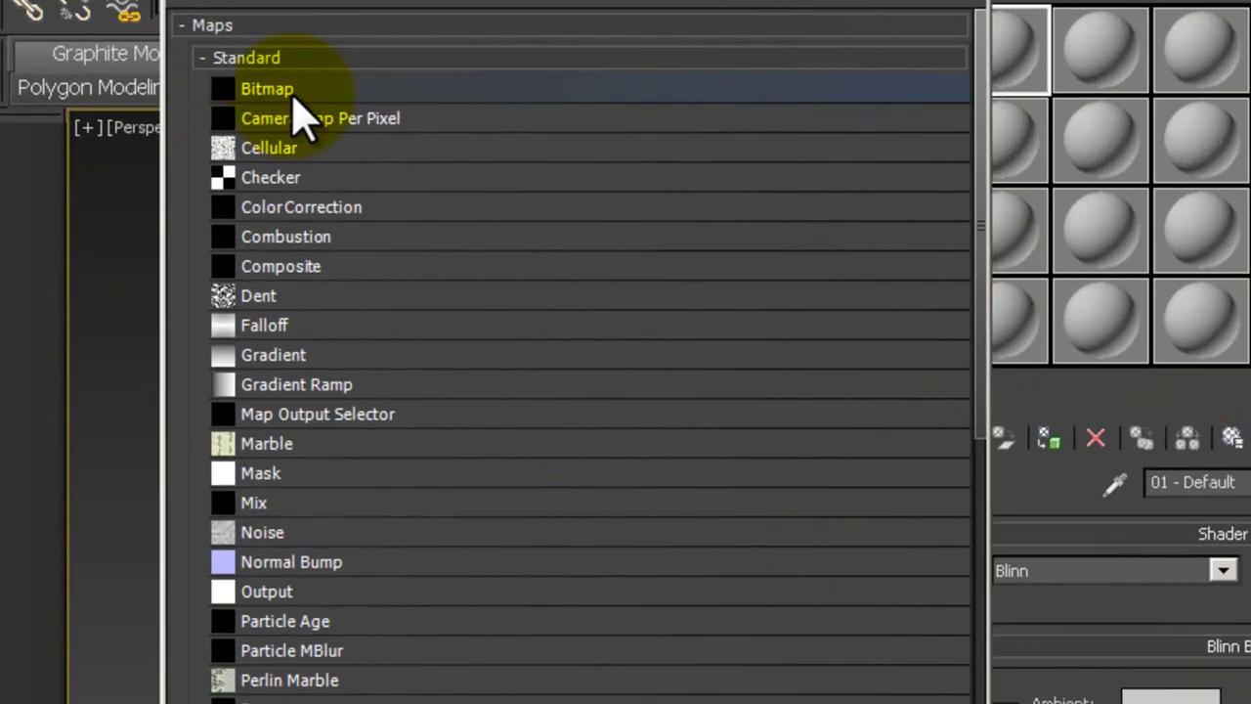
pyautogui.doubleClick(297, 90)
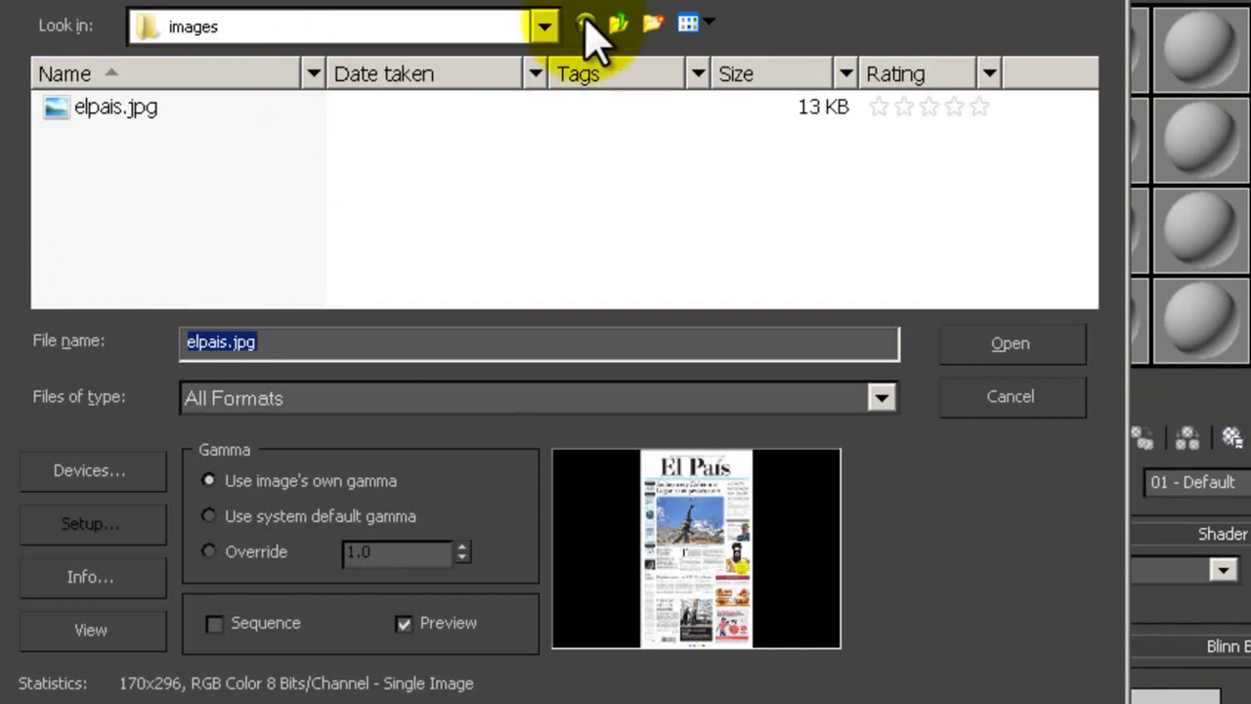
pyautogui.click(116, 107)
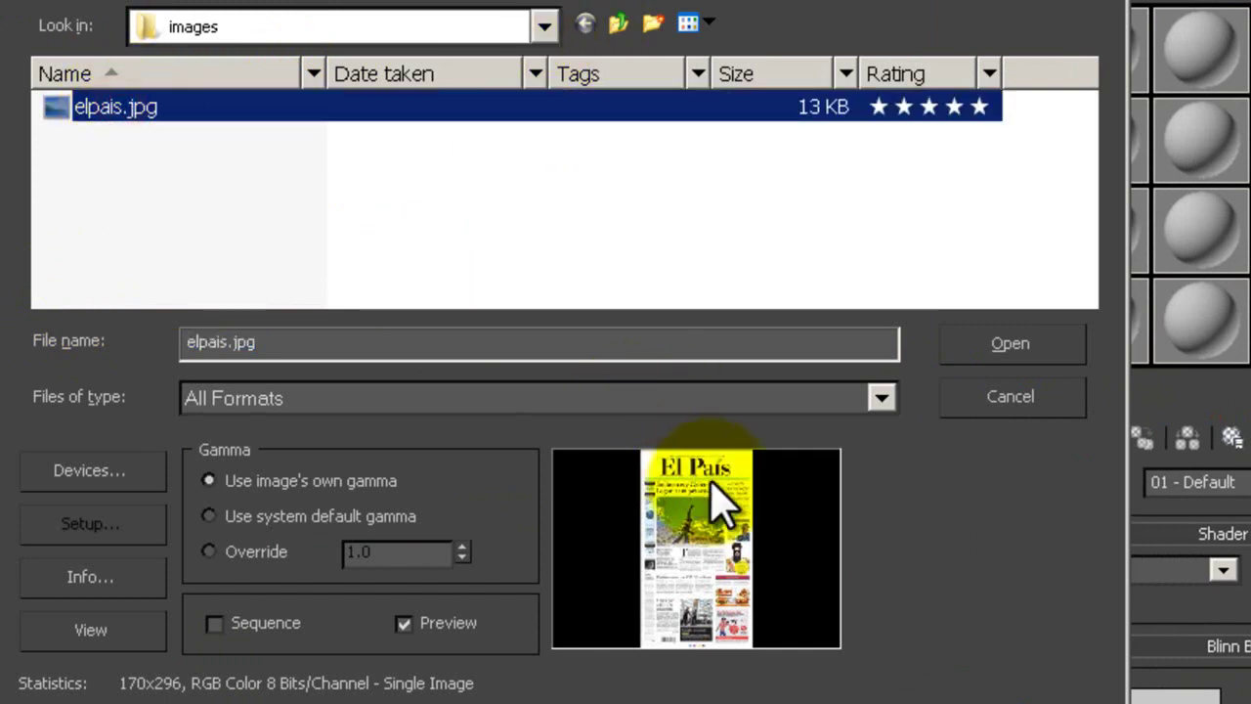
pyautogui.doubleClick(198, 107)
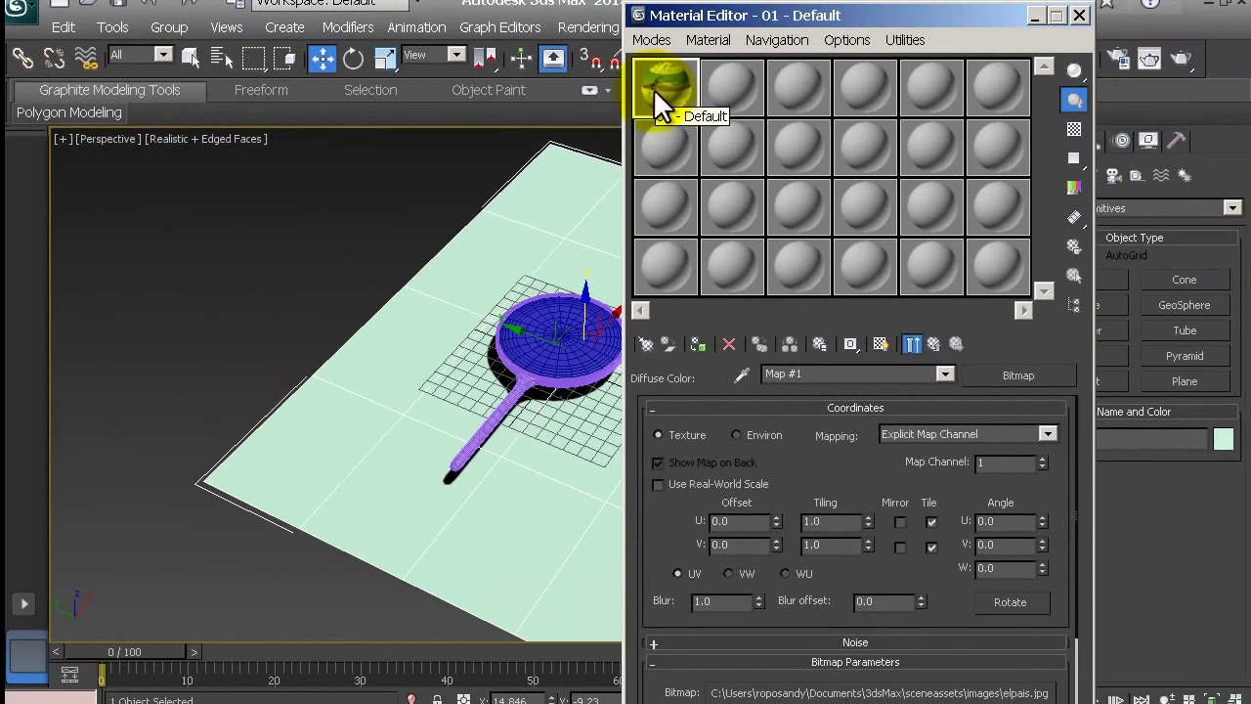
pyautogui.moveTo(660, 103); pyautogui.dragTo(539, 259)
pyautogui.click(1178, 60)
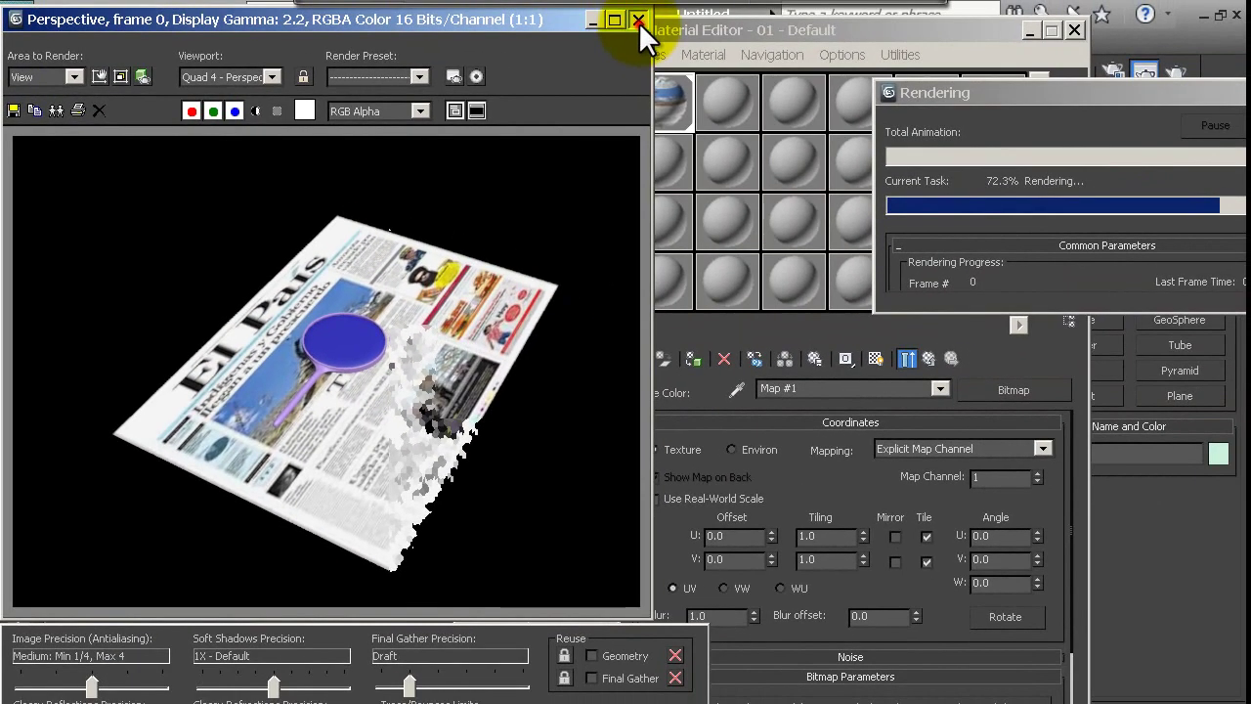
# Rotate the elpais.jpg map to a W angle of 90, reapply it to the plane, and re-render.
pyautogui.click(639, 22)
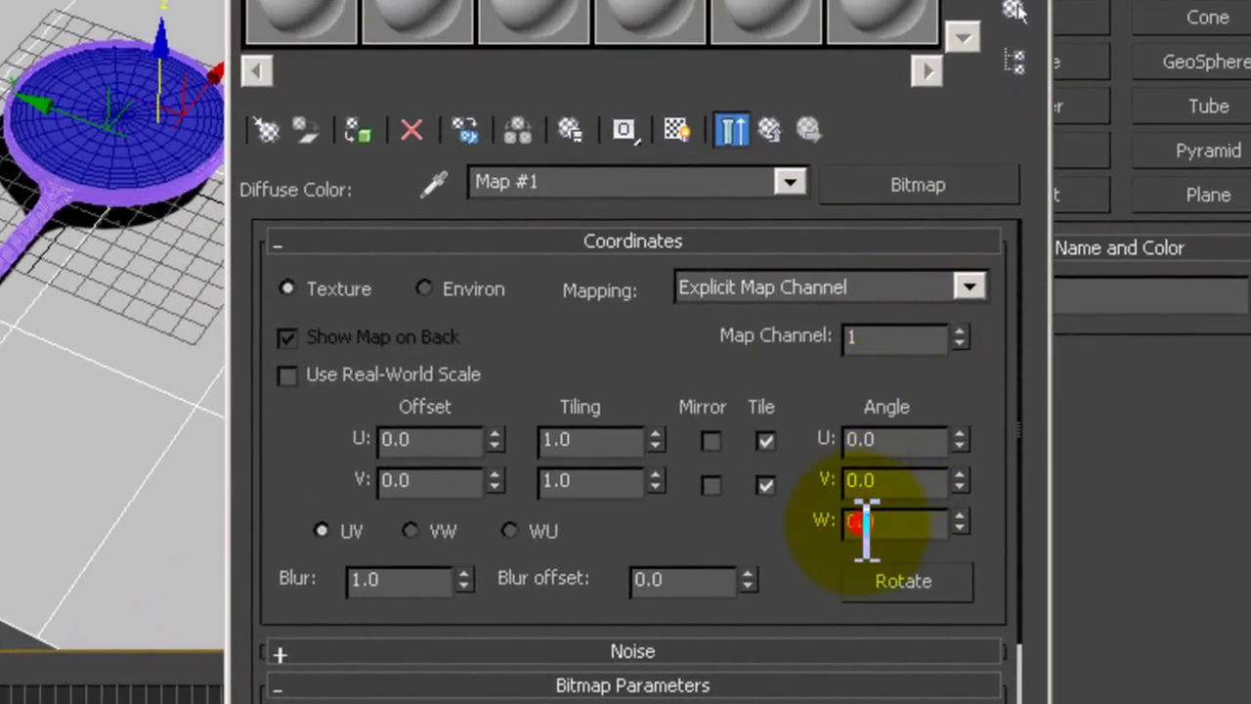
pyautogui.write('90')
pyautogui.click(884, 483)
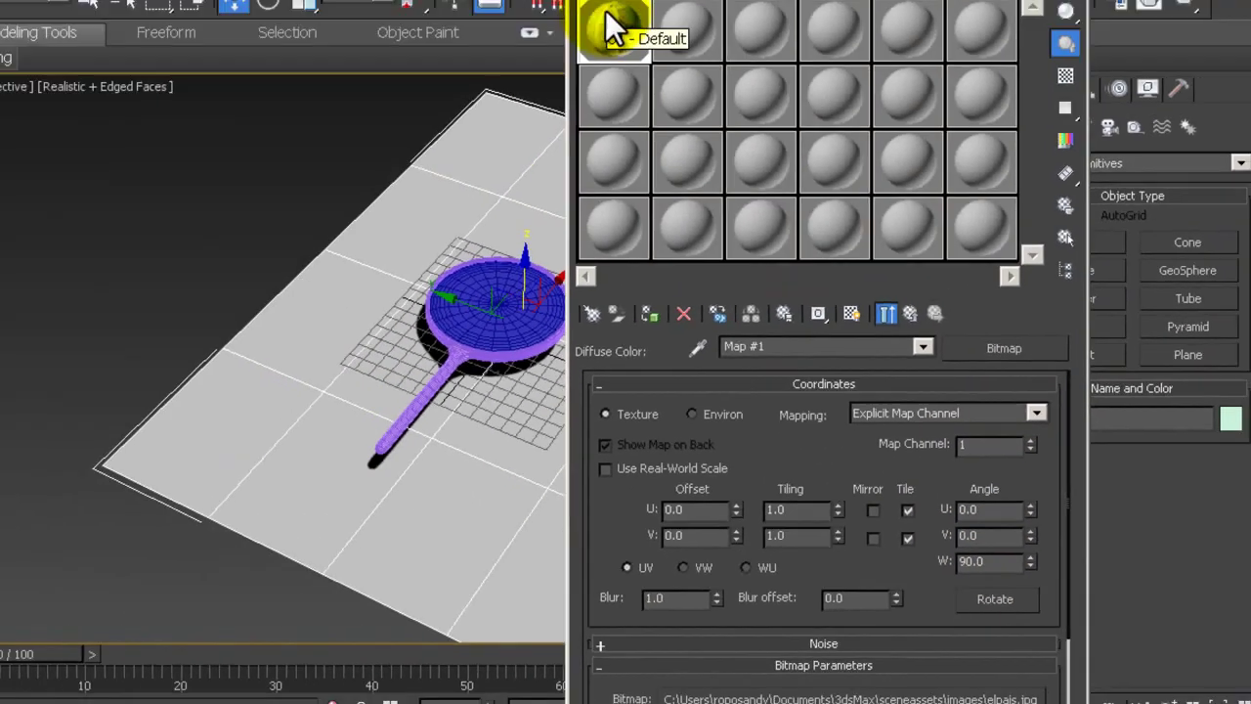
pyautogui.moveTo(659, 97)
pyautogui.mouseDown()
pyautogui.moveTo(570, 252)
pyautogui.moveTo(740, 190)
pyautogui.mouseUp()
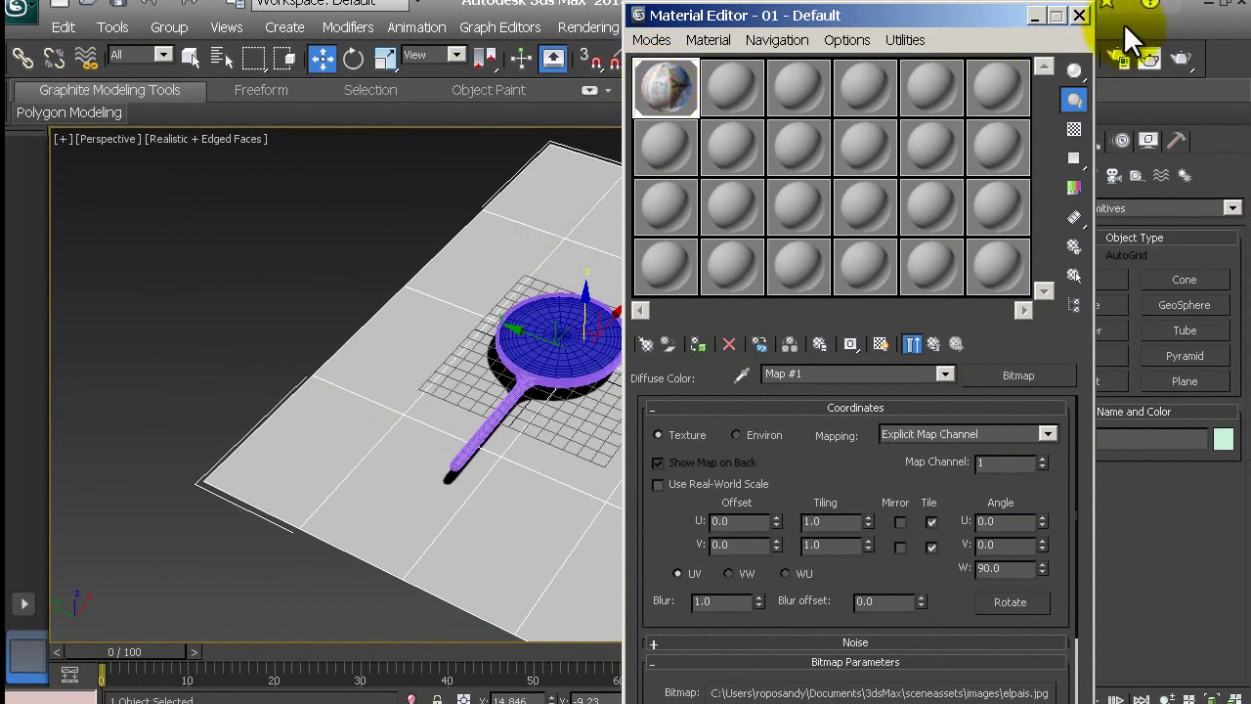
pyautogui.click(1175, 63)
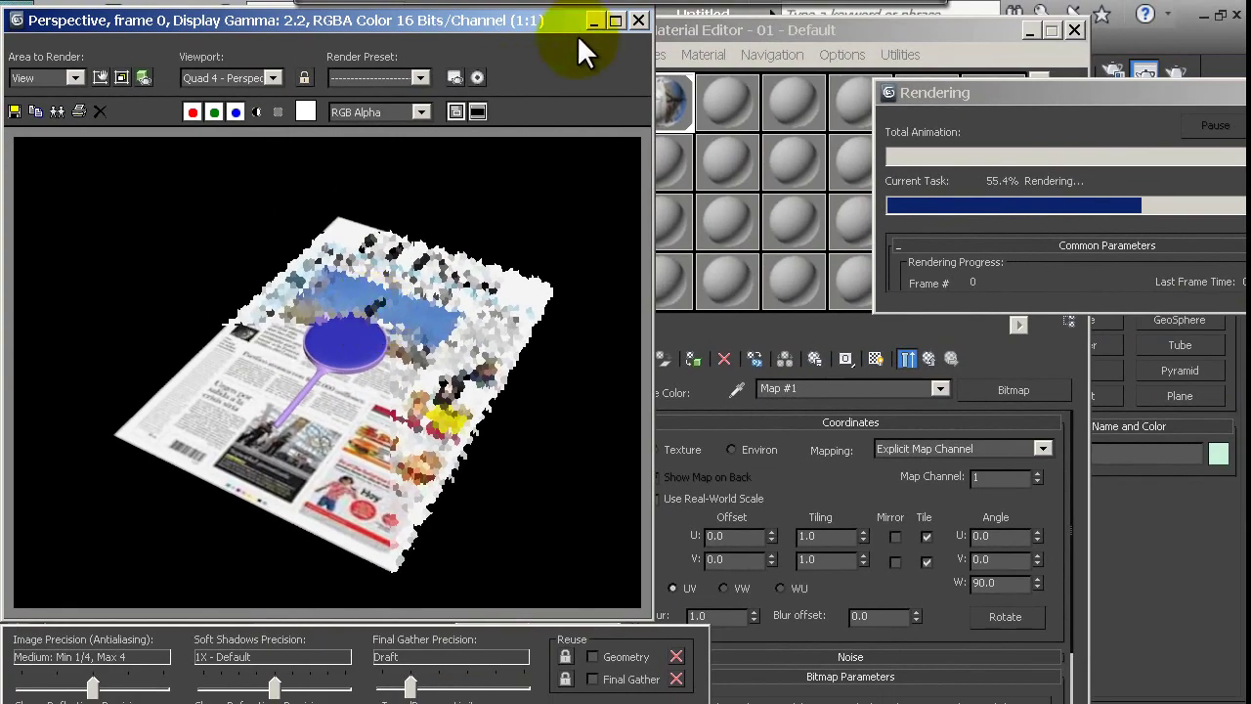
pyautogui.click(639, 20)
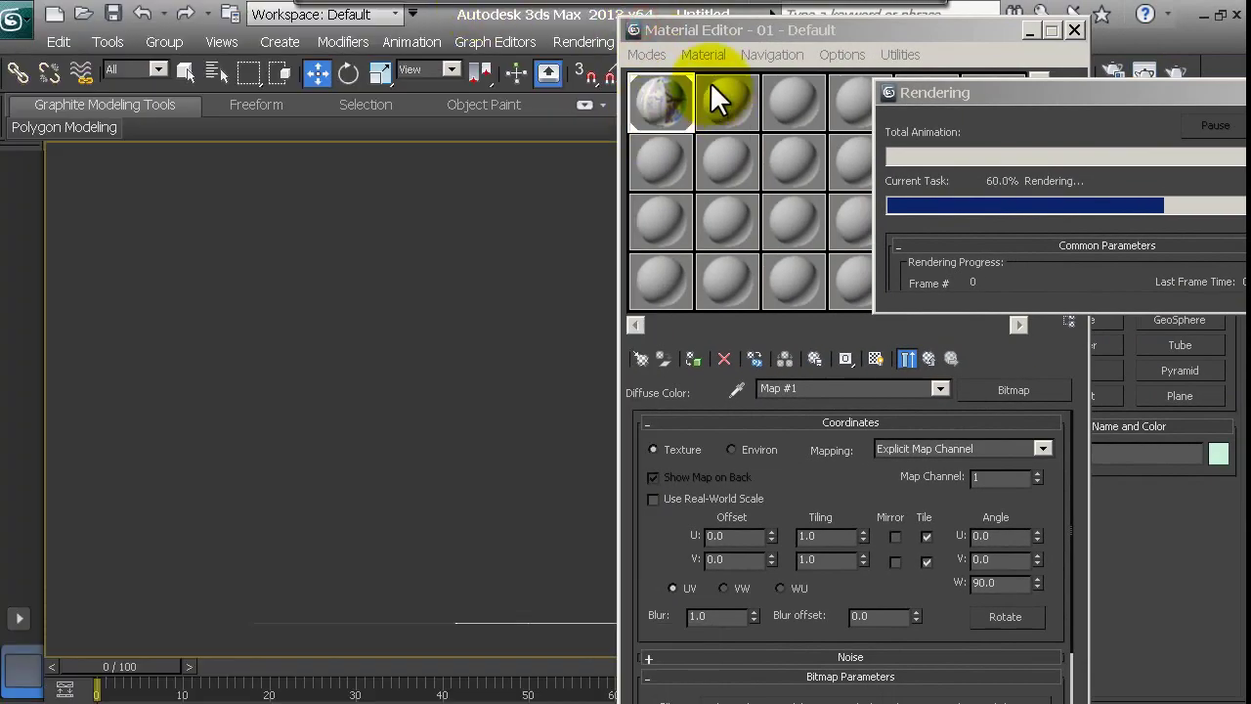
# Bring the Material Editor forward and select the second sample slot, 02 - Default.
pyautogui.click(722, 99)
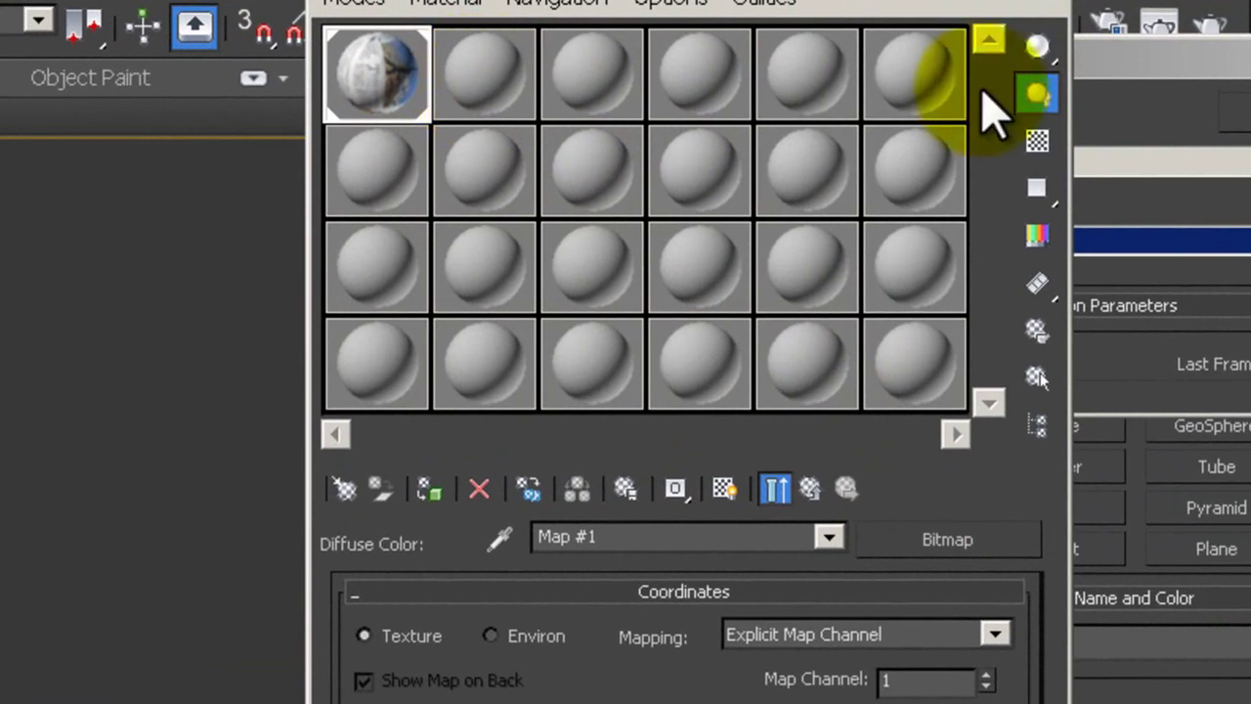
pyautogui.click(489, 73)
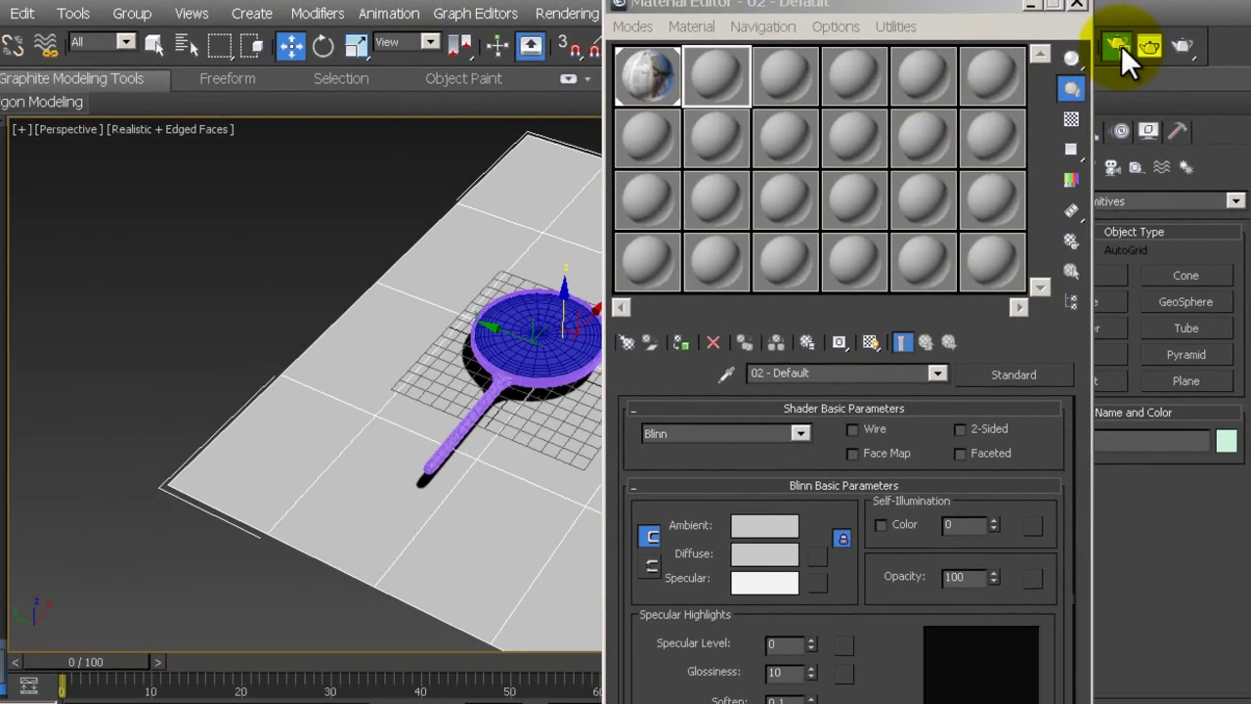
pyautogui.click(1117, 31)
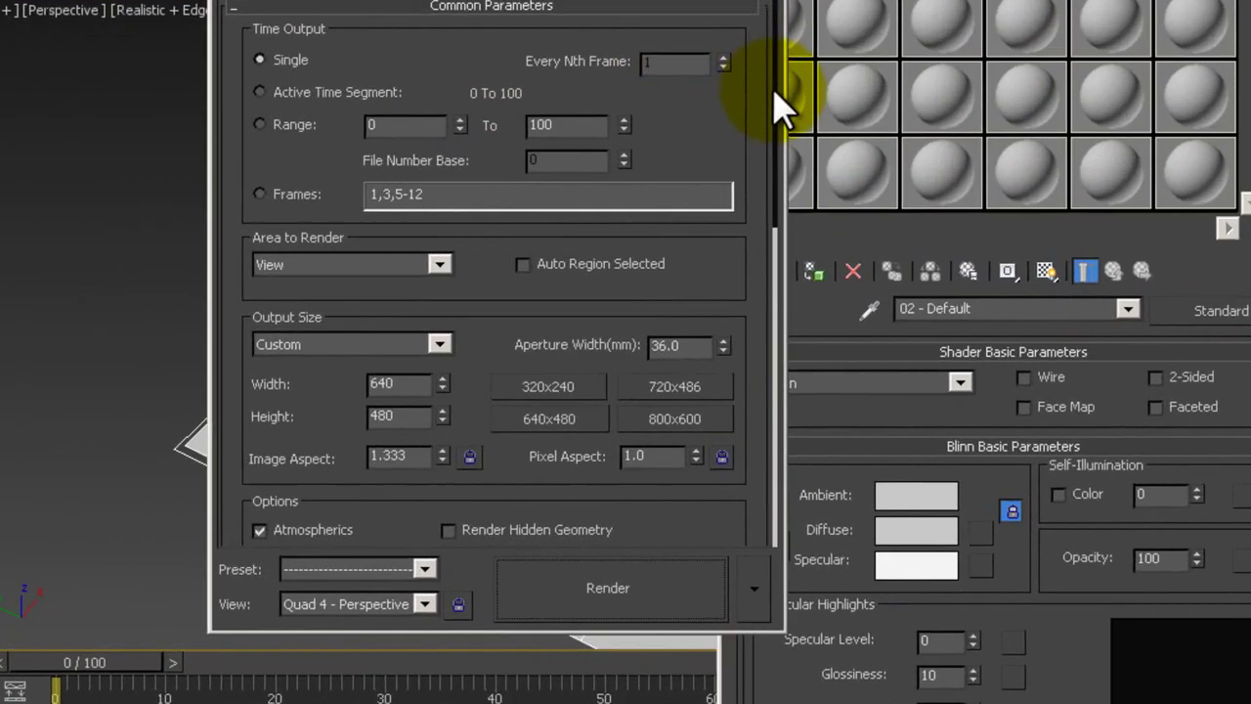
pyautogui.scroll(-5, 655, 186)
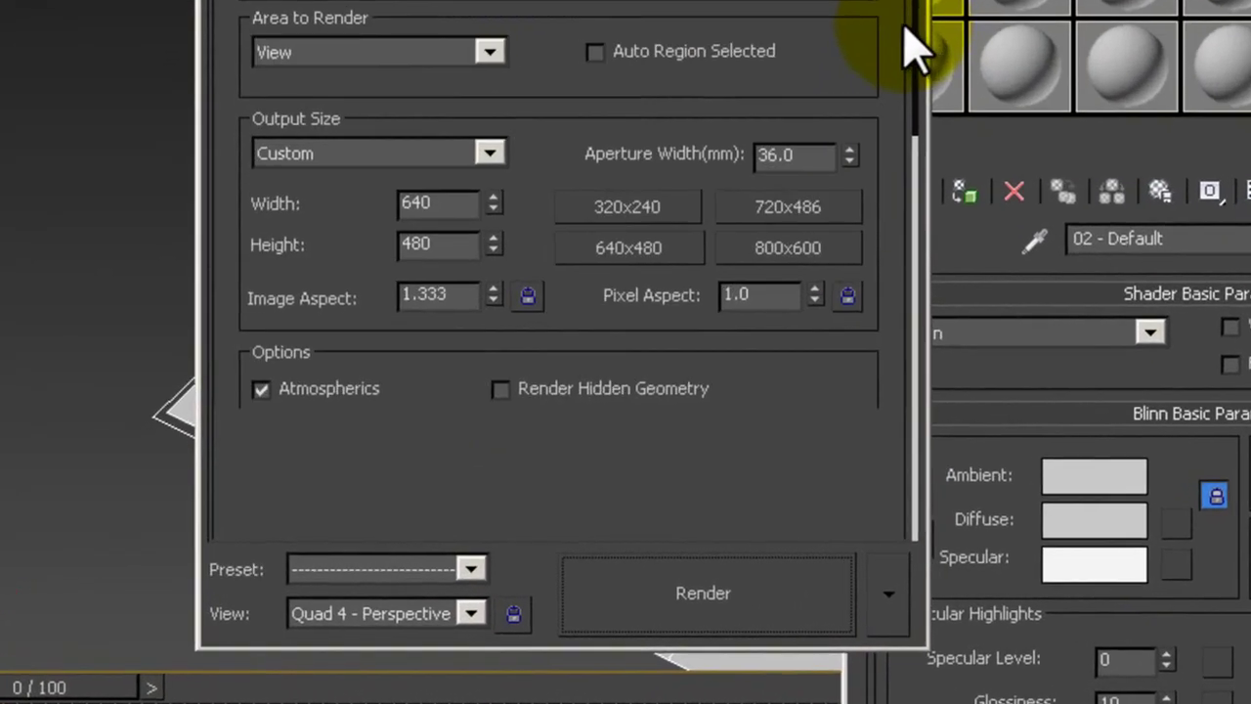
pyautogui.scroll(-5, 655, 185)
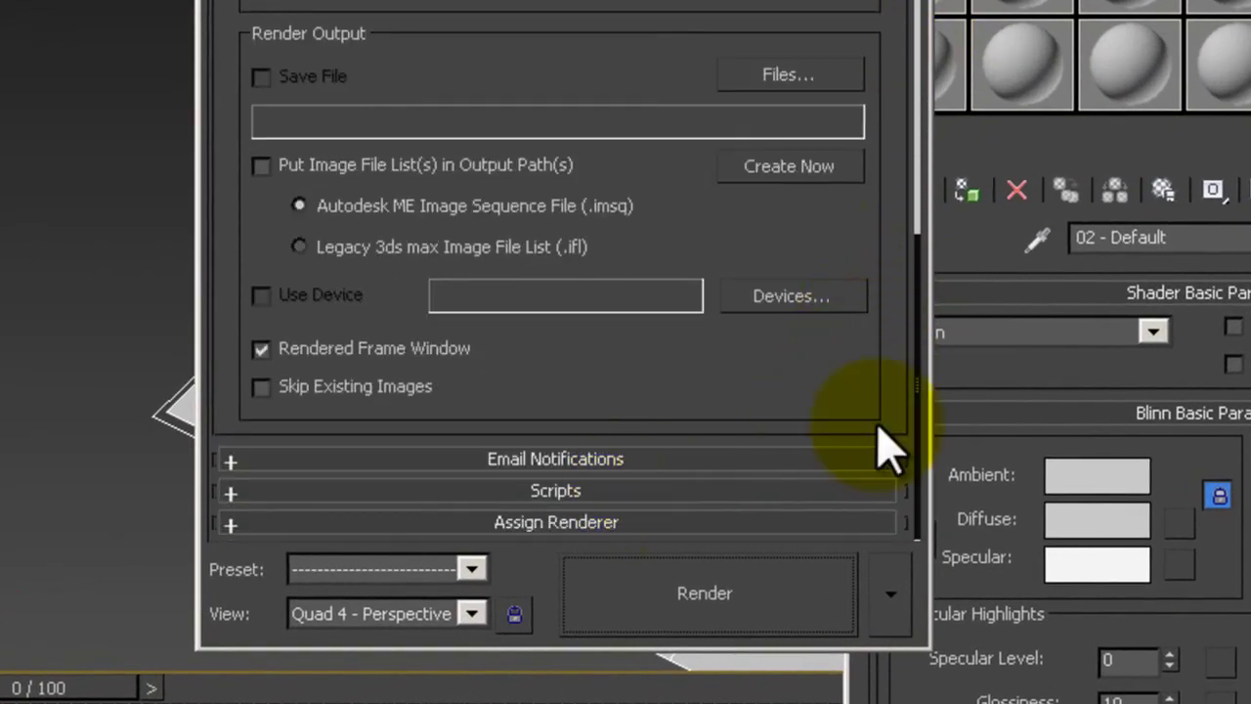
pyautogui.click(636, 520)
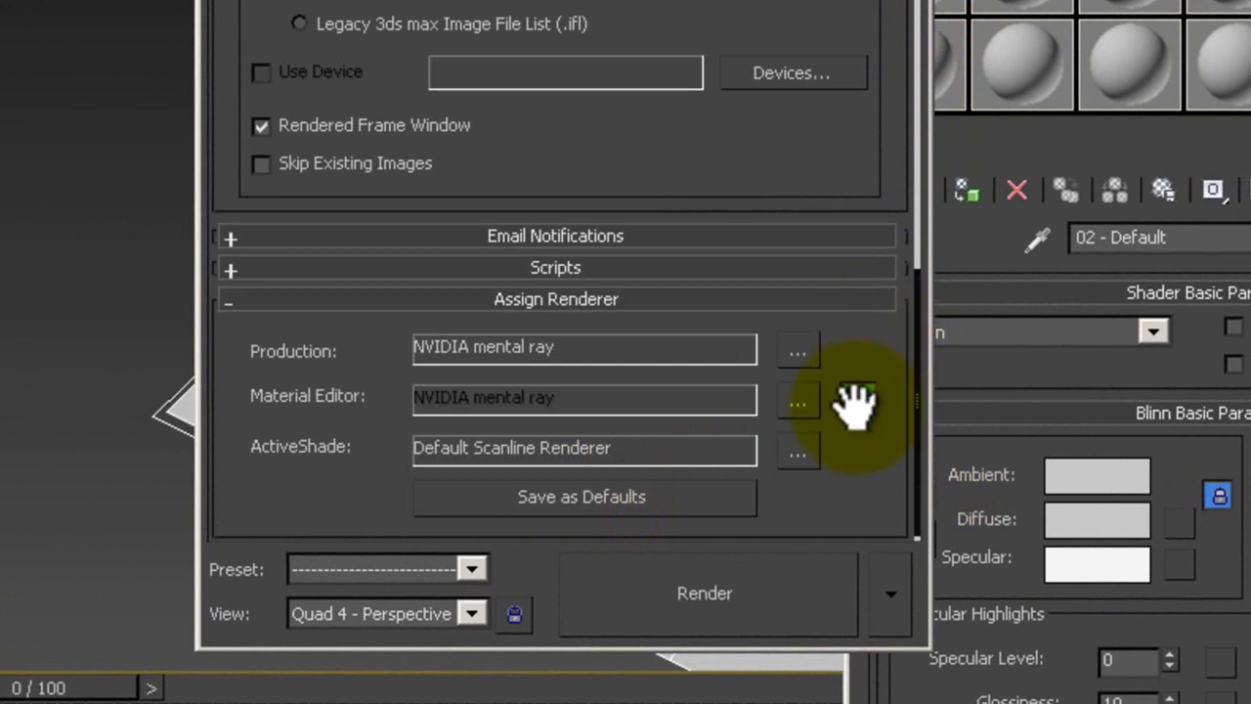
pyautogui.click(800, 354)
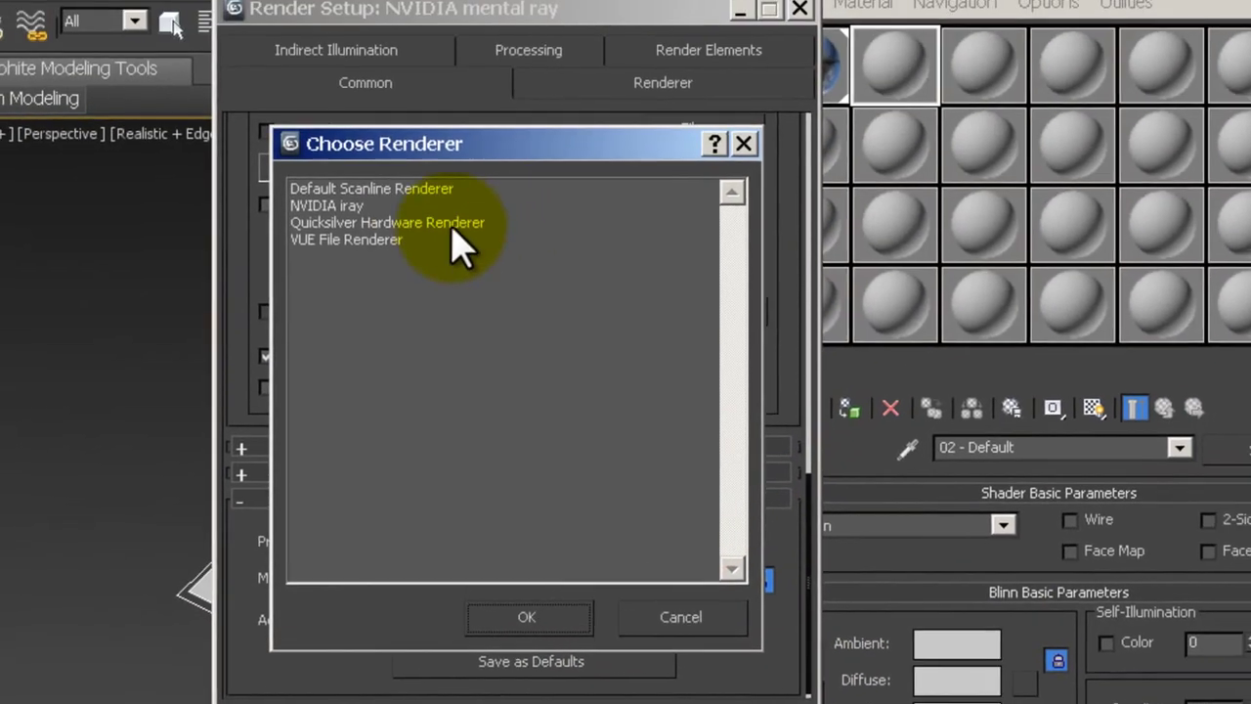
pyautogui.click(741, 150)
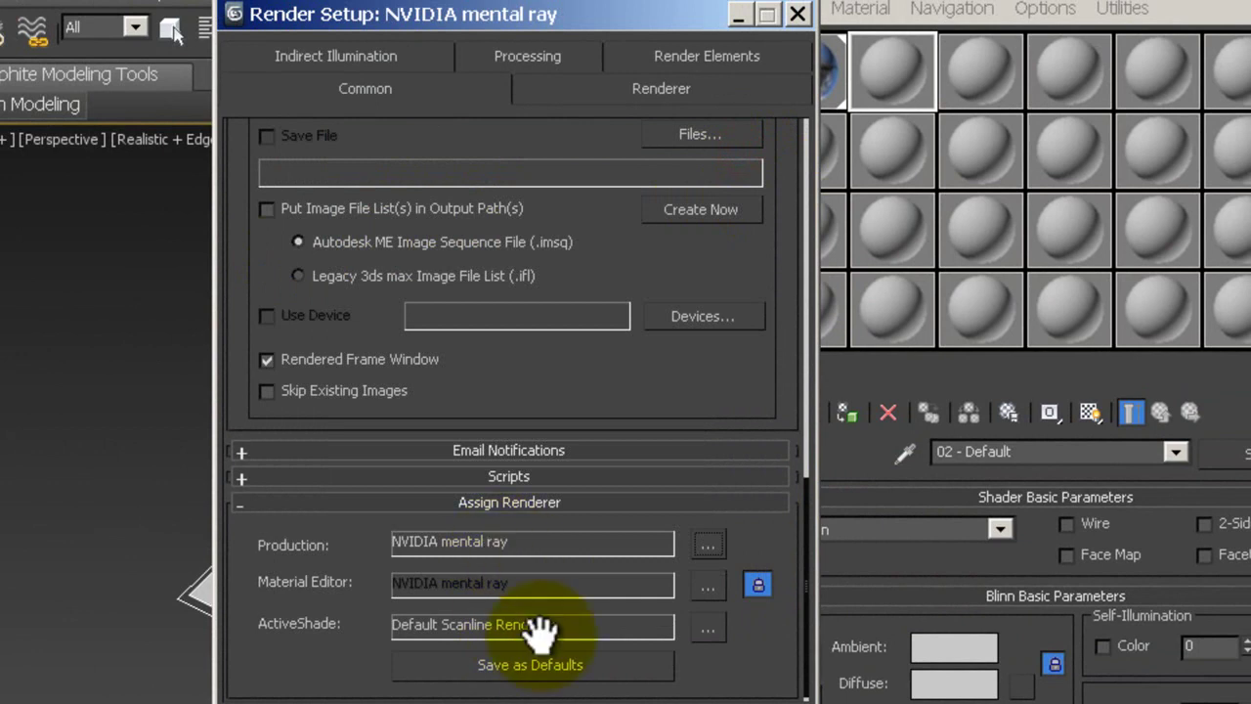
pyautogui.click(798, 14)
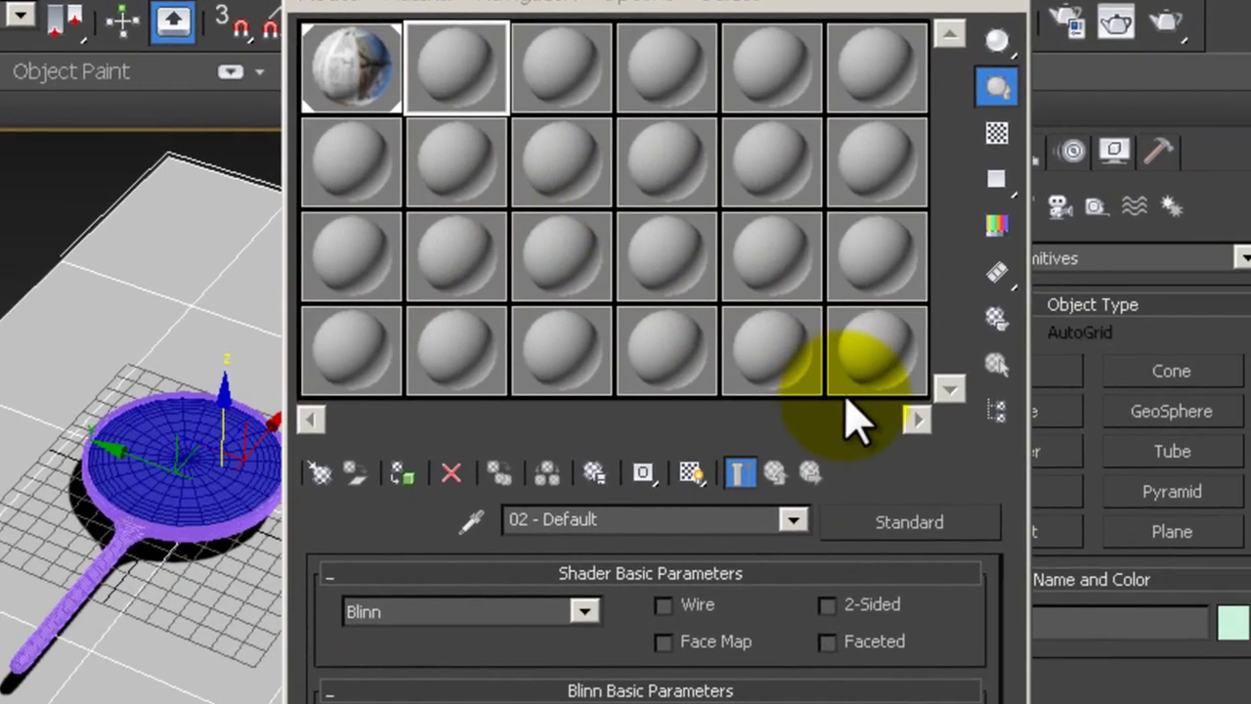
# Load the Autodesk library Glass 'Clear - Light' material into slot 2 and apply it to the lens.
pyautogui.click(907, 527)
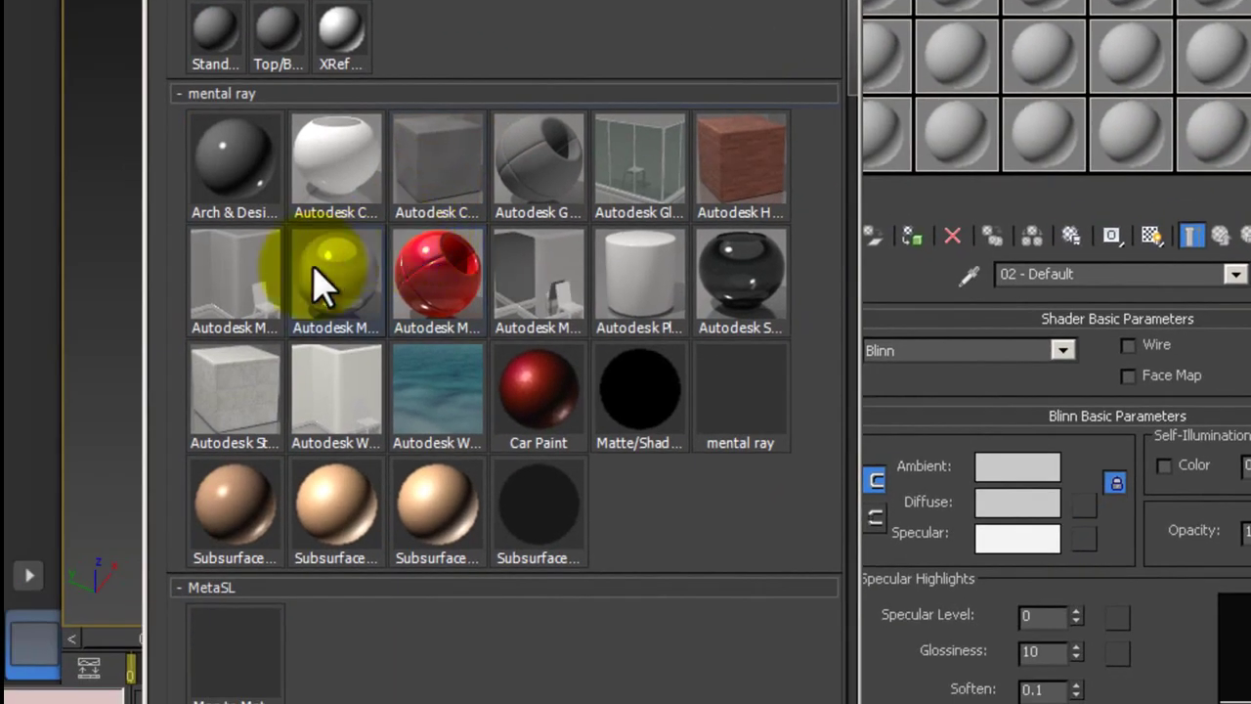
pyautogui.scroll(-4, 433, 279)
pyautogui.scroll(-9, 354, 313)
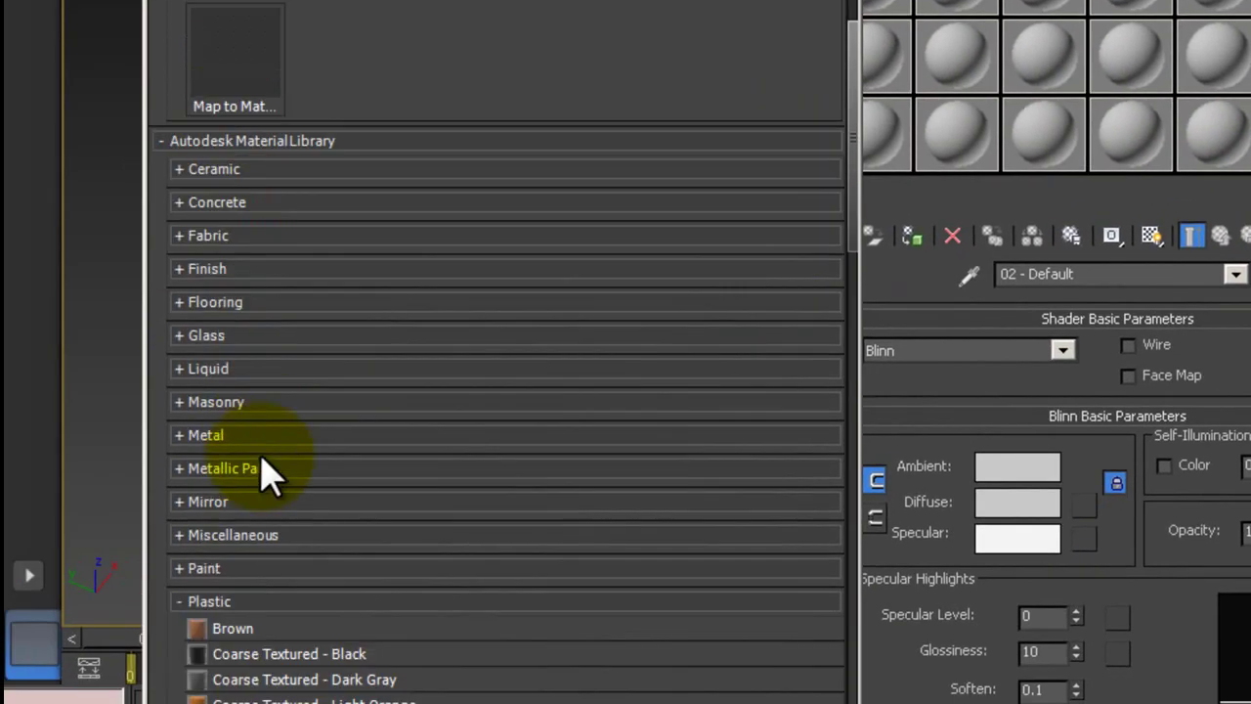
pyautogui.click(179, 335)
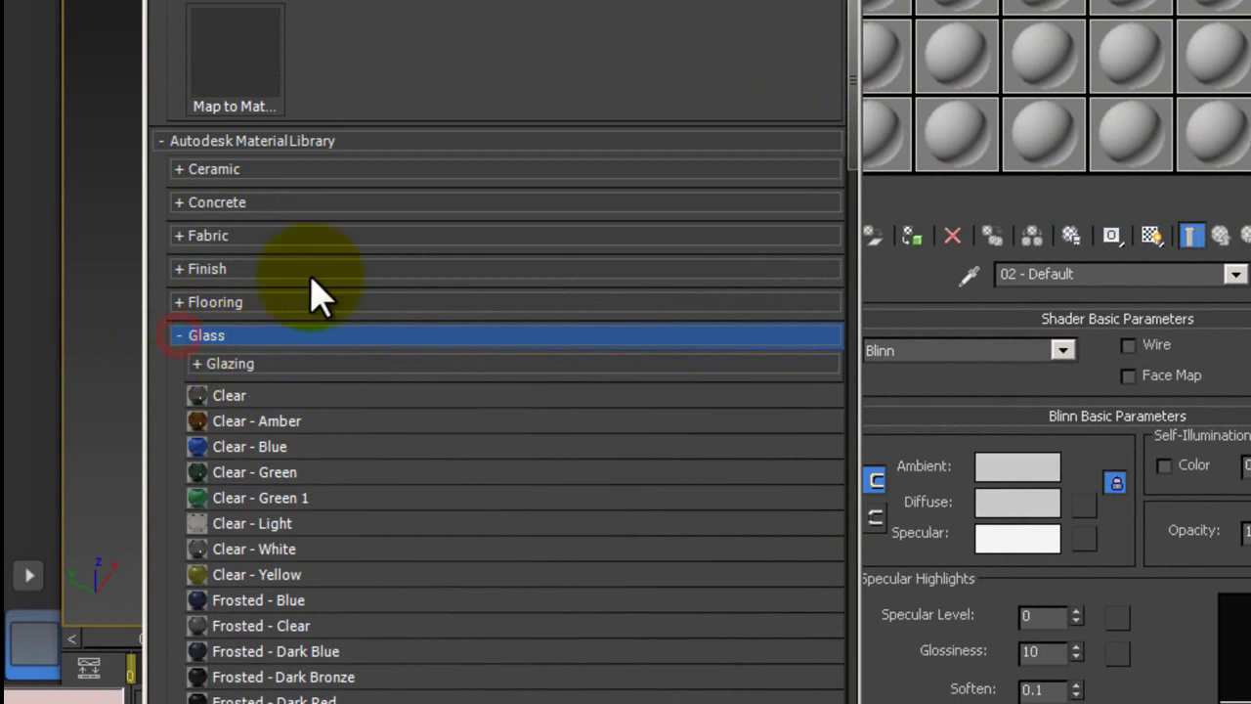
pyautogui.scroll(-3, 404, 326)
pyautogui.scroll(-2, 404, 327)
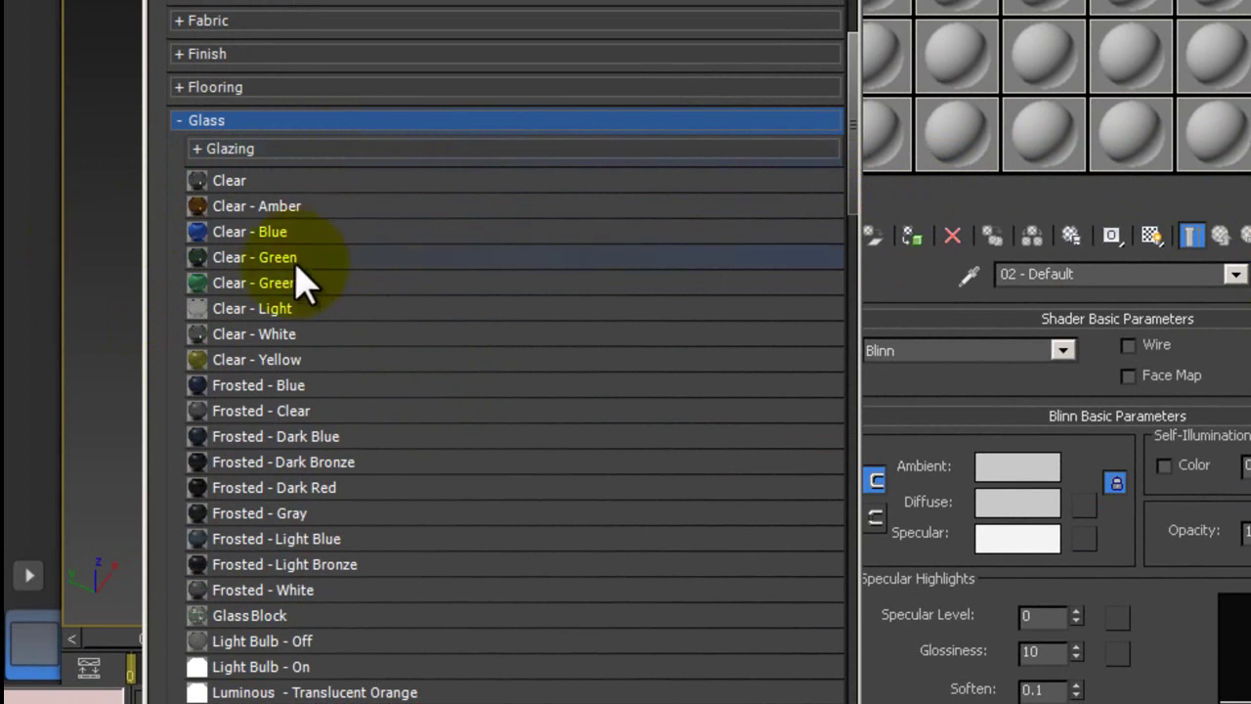
pyautogui.scroll(-2, 298, 279)
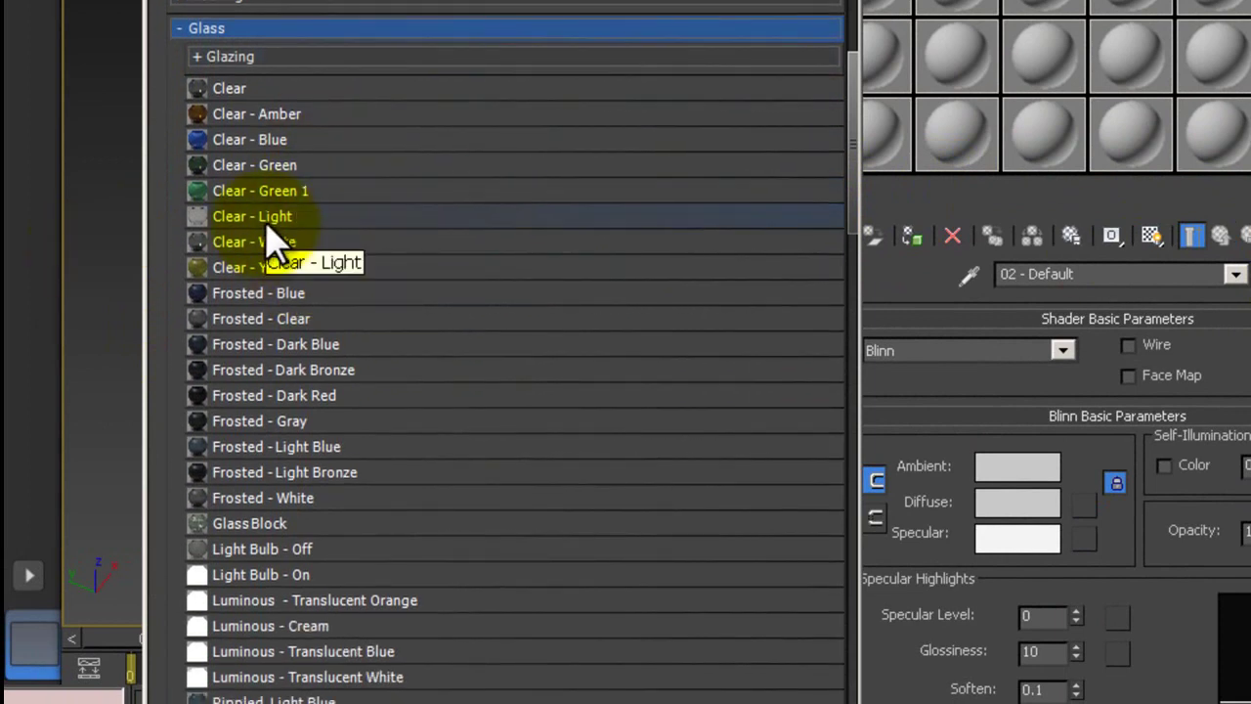
pyautogui.doubleClick(281, 225)
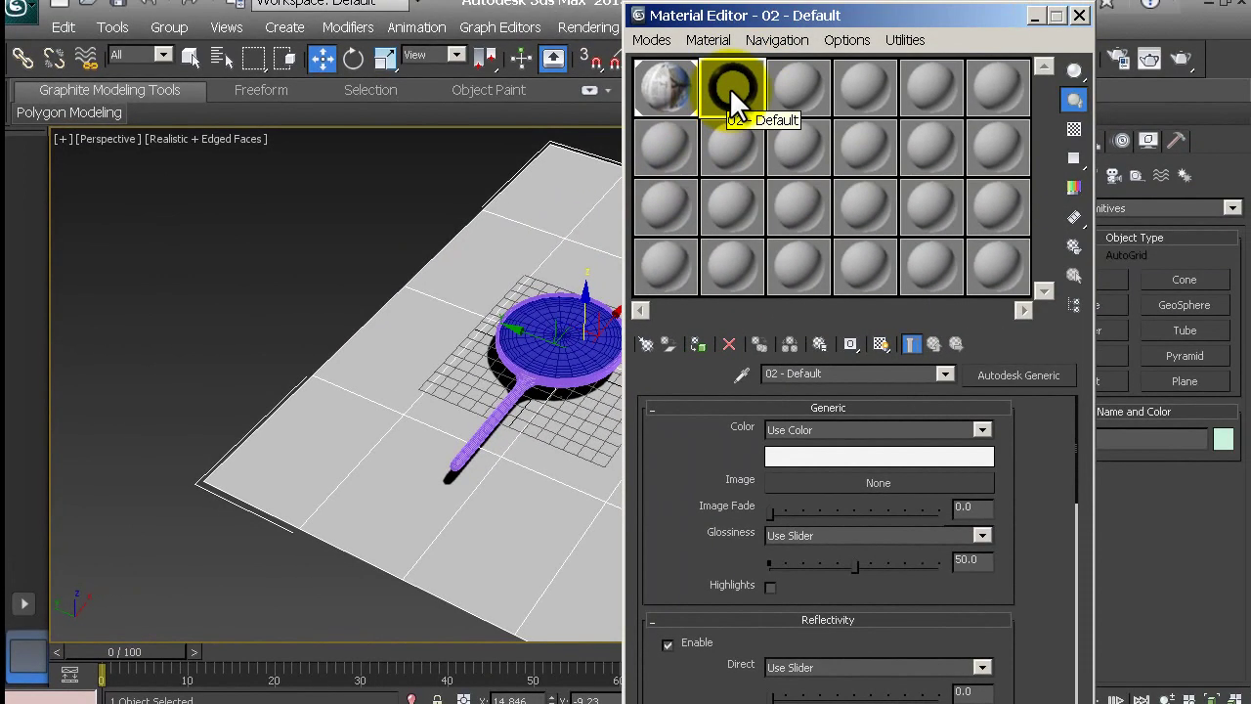
pyautogui.moveTo(731, 88)
pyautogui.mouseDown()
pyautogui.moveTo(569, 340)
pyautogui.moveTo(553, 316)
pyautogui.mouseUp()
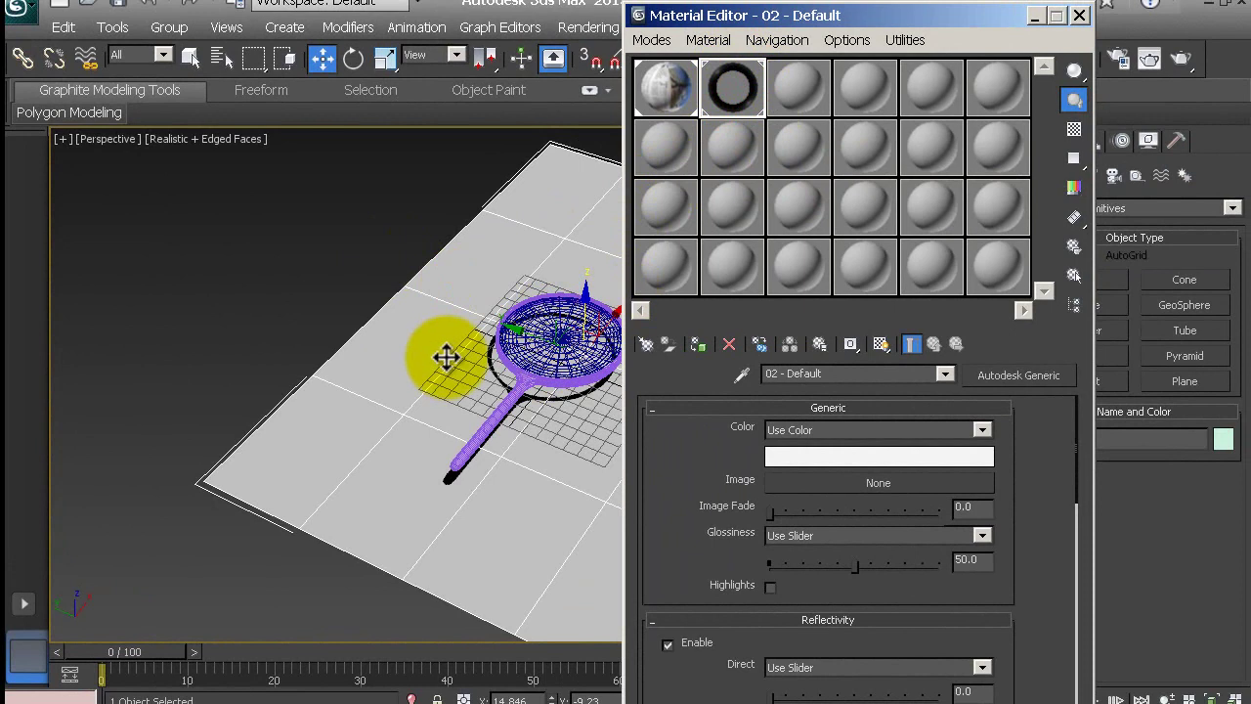
# Make slot 3 active and open its material browser, collapsing the Glass category.
pyautogui.click(798, 90)
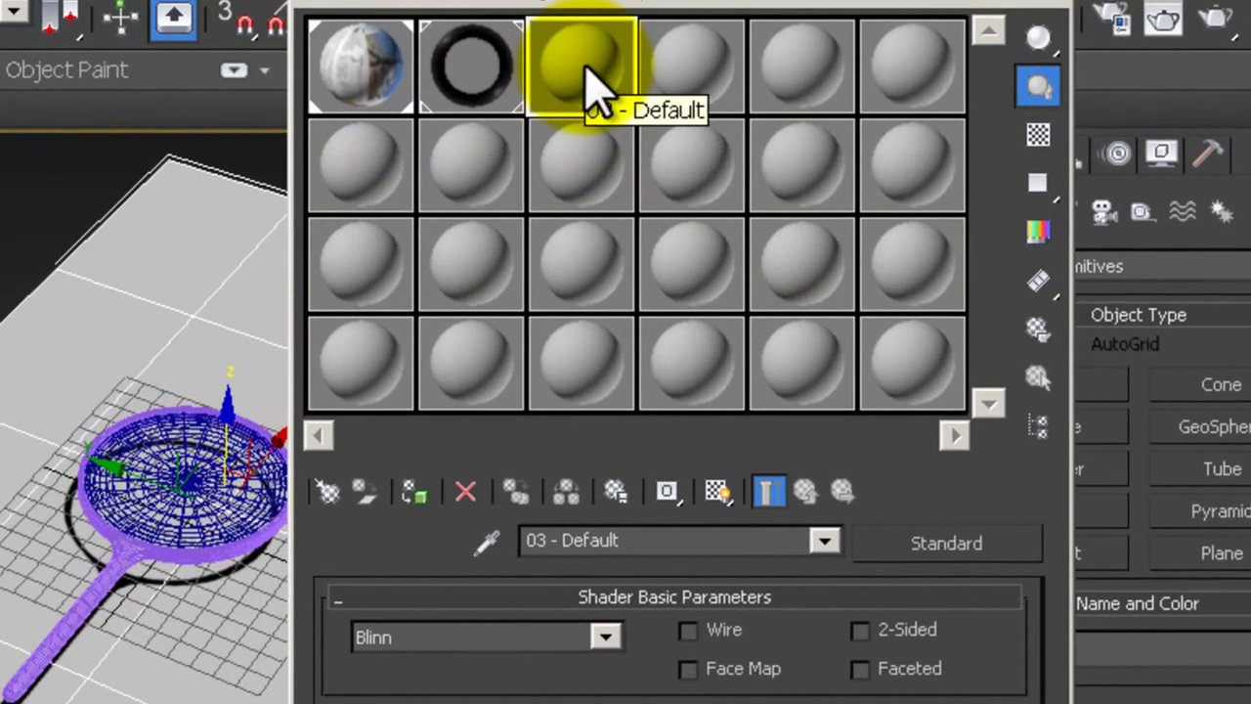
pyautogui.click(944, 543)
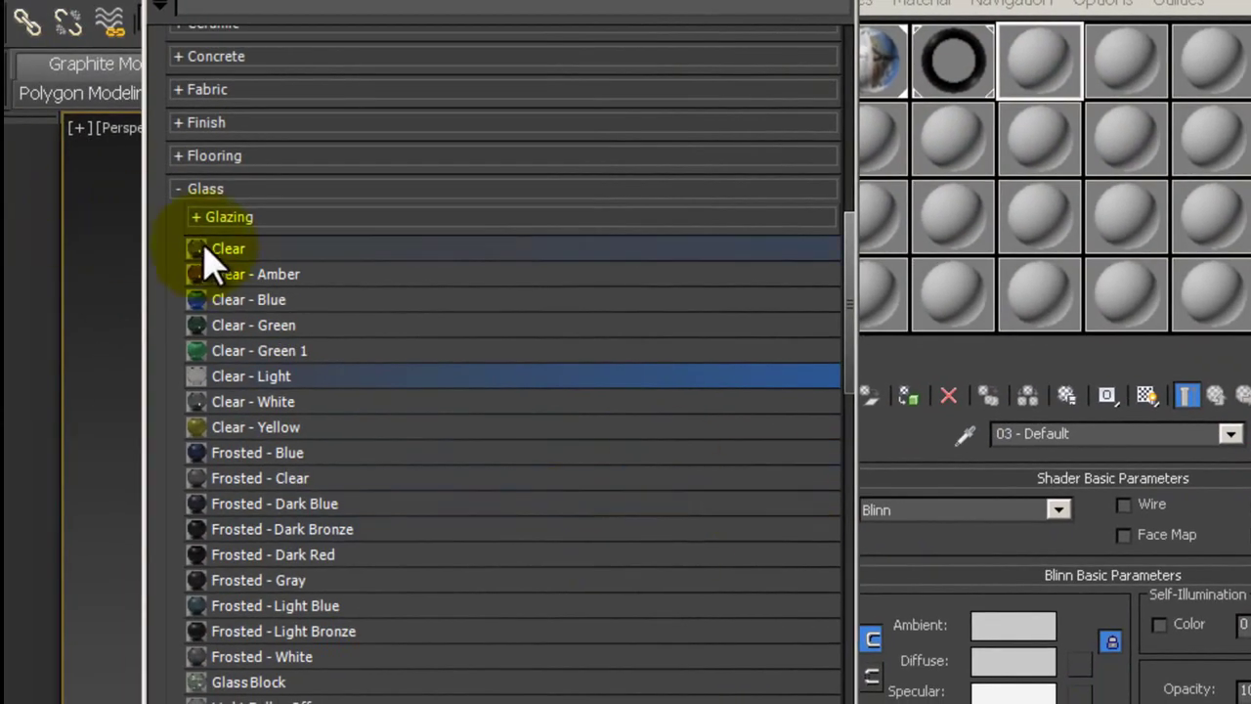
pyautogui.click(198, 218)
pyautogui.click(190, 217)
pyautogui.click(186, 189)
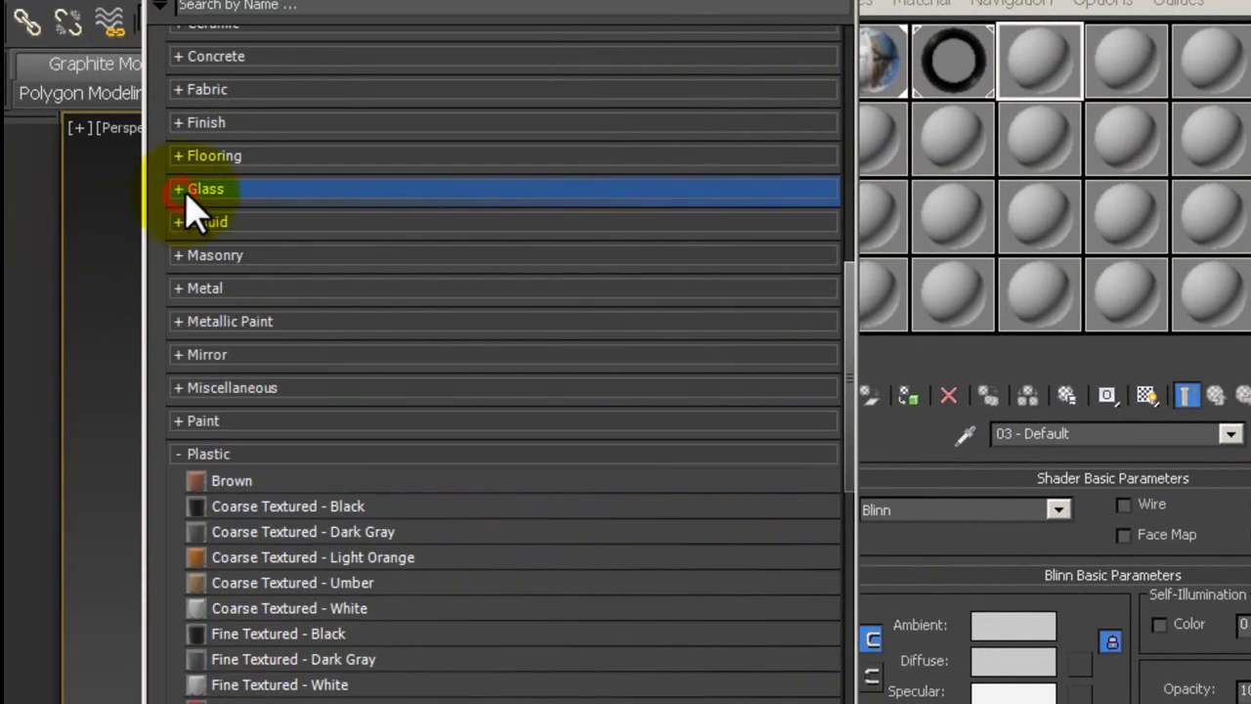
pyautogui.scroll(2, 287, 202)
# Load Ceramic > Porcelain > Peach into slot 3 and apply it to the magnifying glass.
pyautogui.click(184, 115)
pyautogui.click(179, 115)
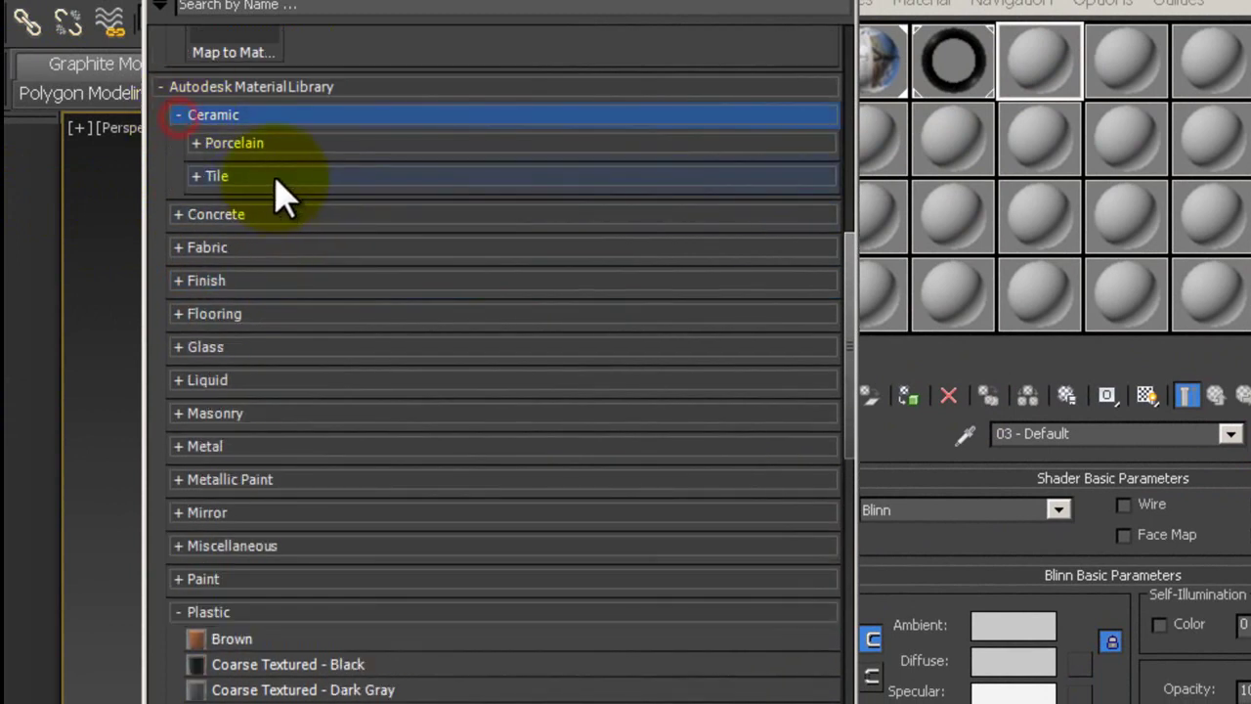
pyautogui.click(197, 144)
pyautogui.click(196, 142)
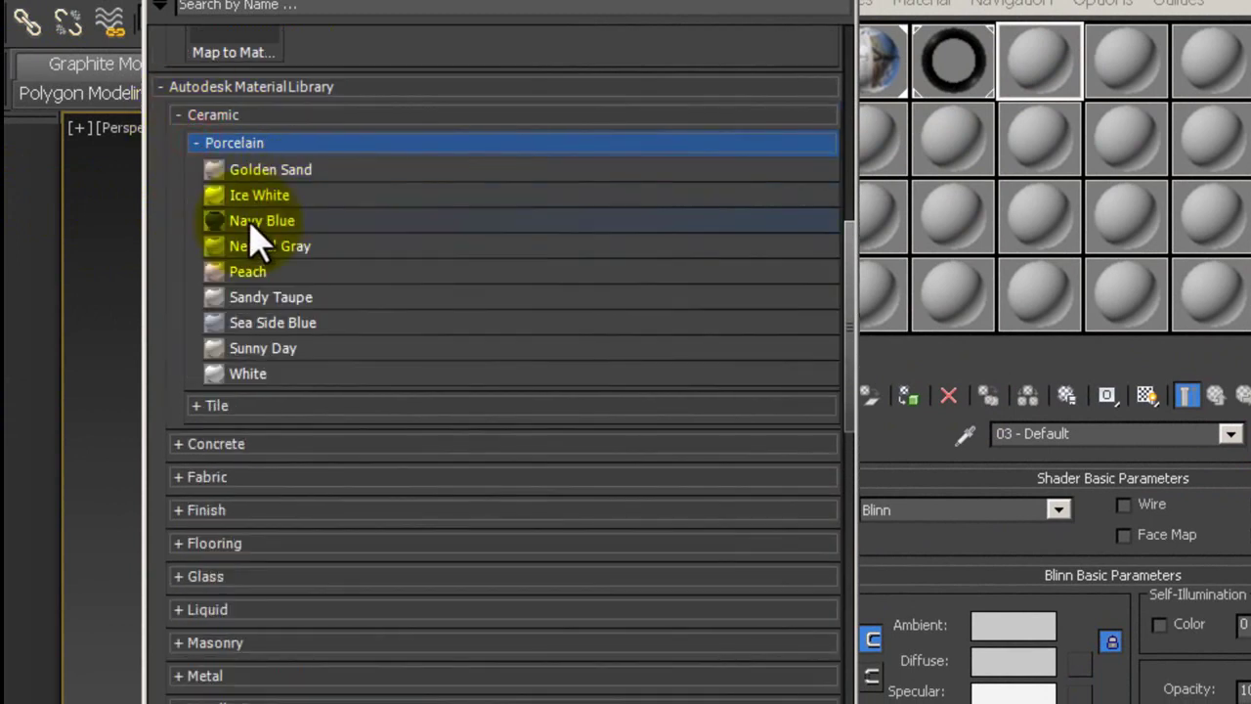
pyautogui.doubleClick(283, 273)
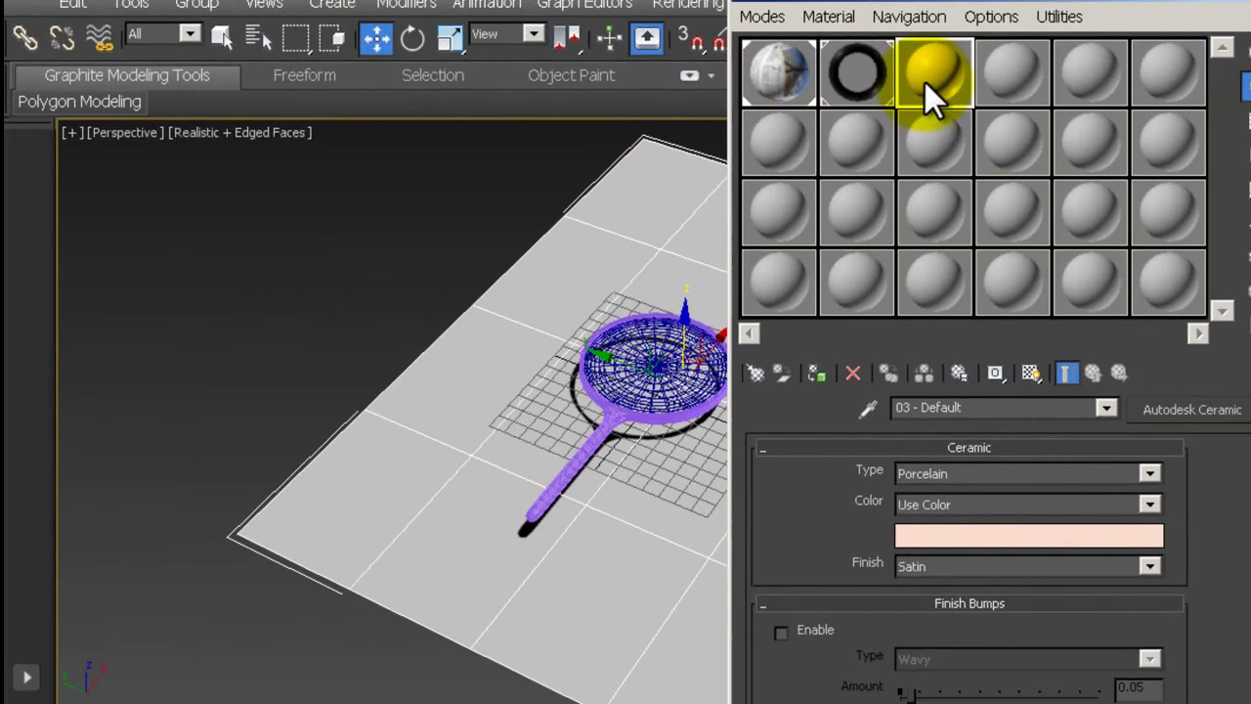
pyautogui.moveTo(799, 88); pyautogui.dragTo(518, 384)
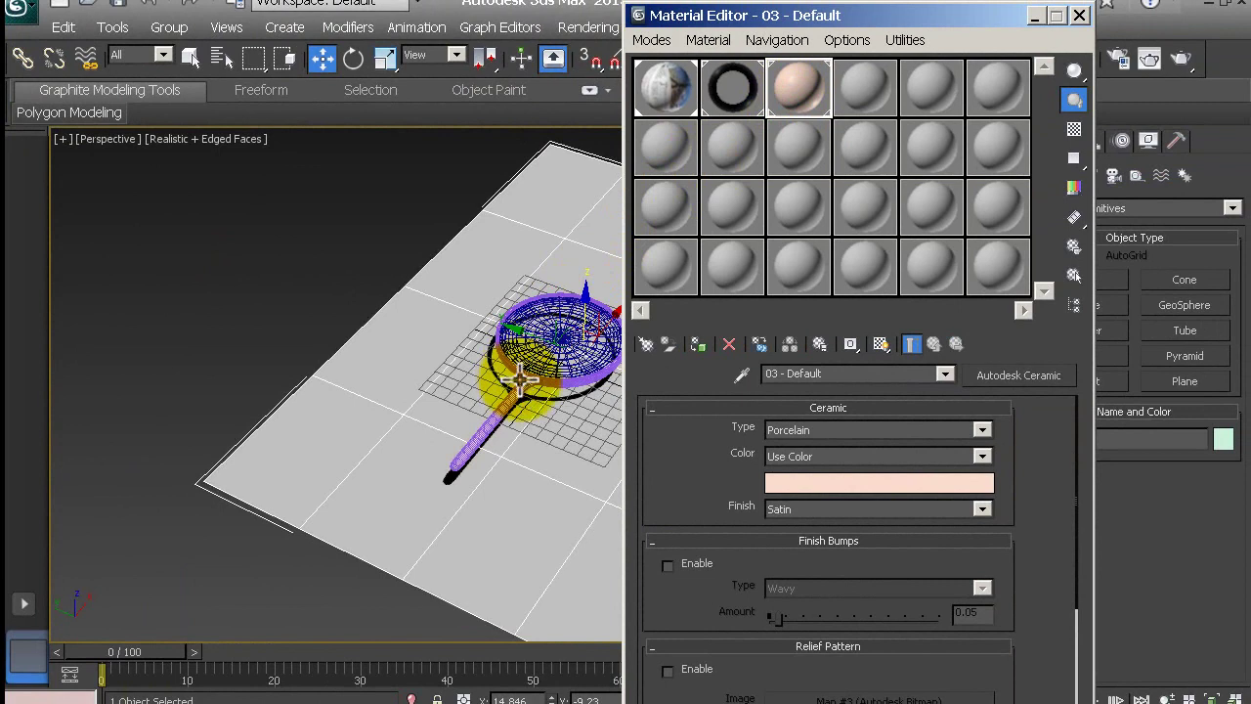
pyautogui.click(1079, 16)
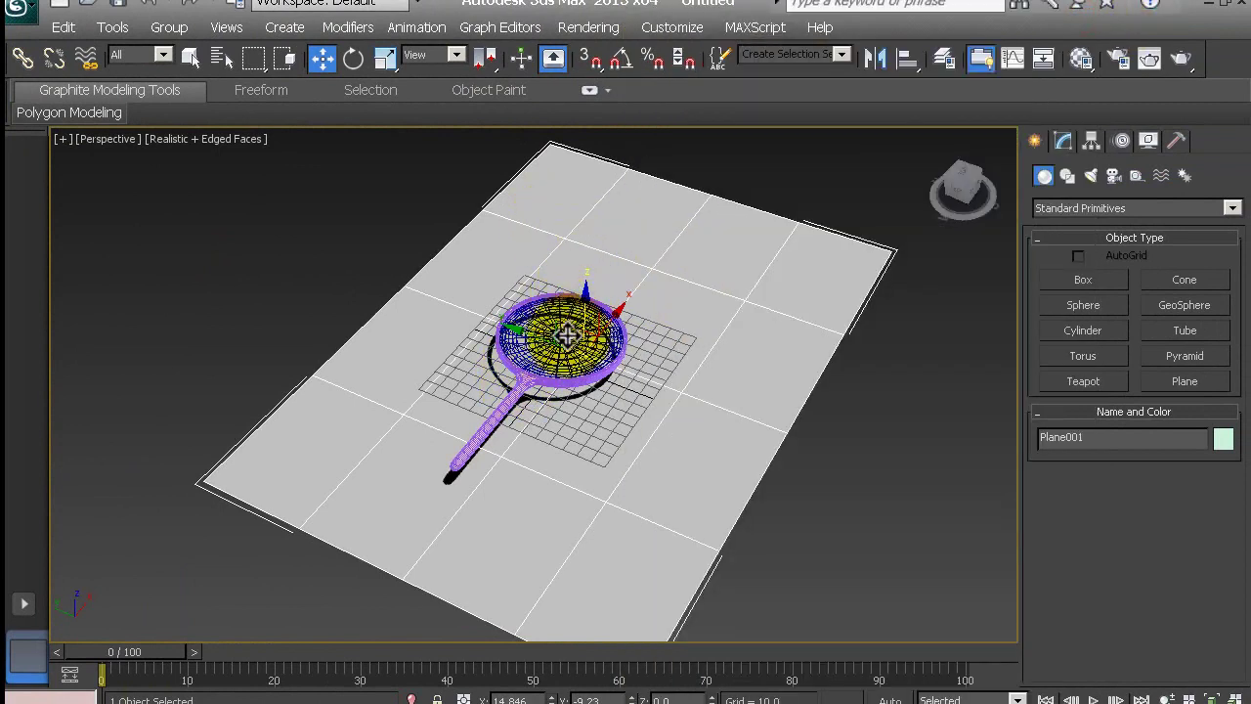
# Tilt the magnifying glass about -5.6° on Y, then render a test frame and close it.
pyautogui.click(553, 359)
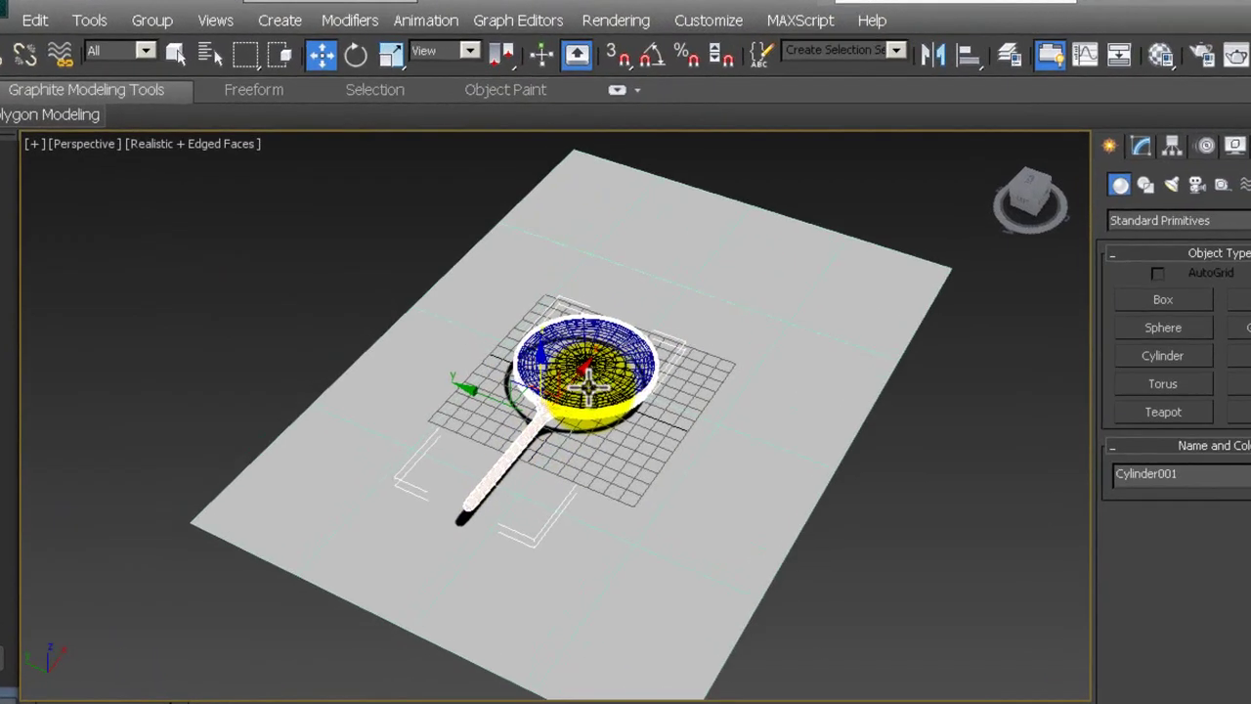
pyautogui.click(544, 344)
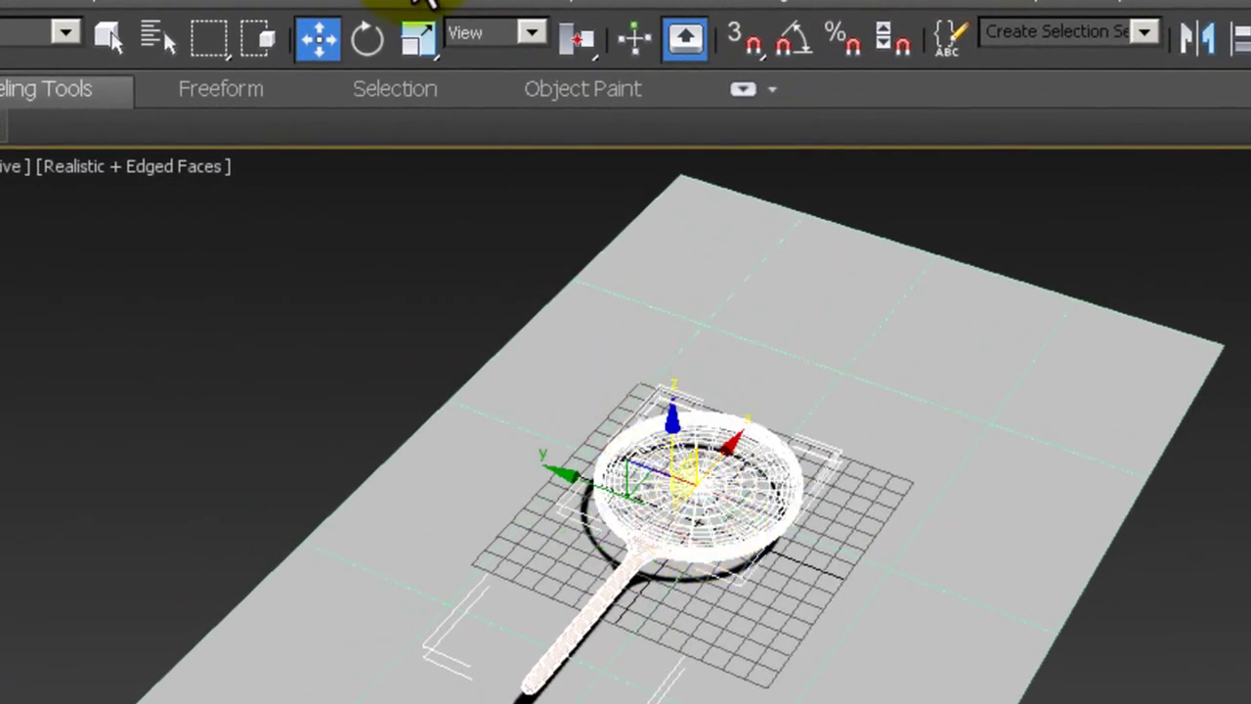
pyautogui.click(369, 41)
pyautogui.moveTo(682, 418)
pyautogui.mouseDown()
pyautogui.moveTo(695, 430)
pyautogui.moveTo(674, 430)
pyautogui.mouseUp()
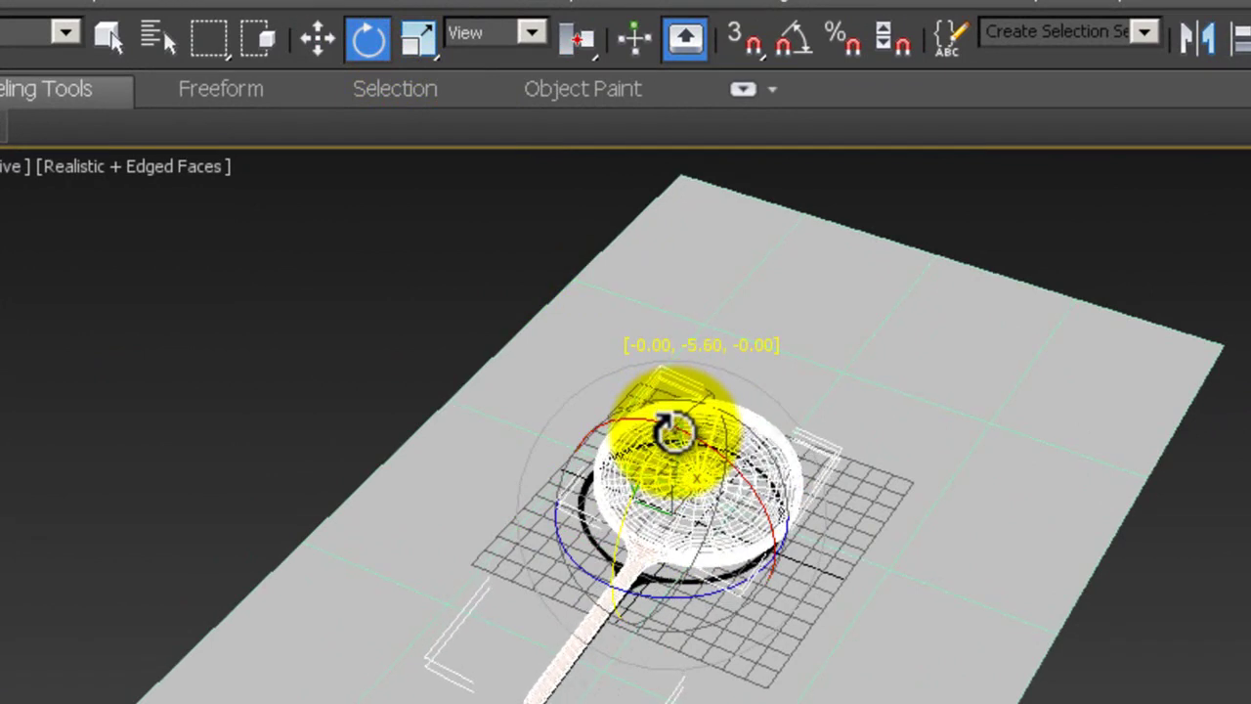
pyautogui.moveTo(674, 430); pyautogui.dragTo(671, 447)
pyautogui.click(1026, 219)
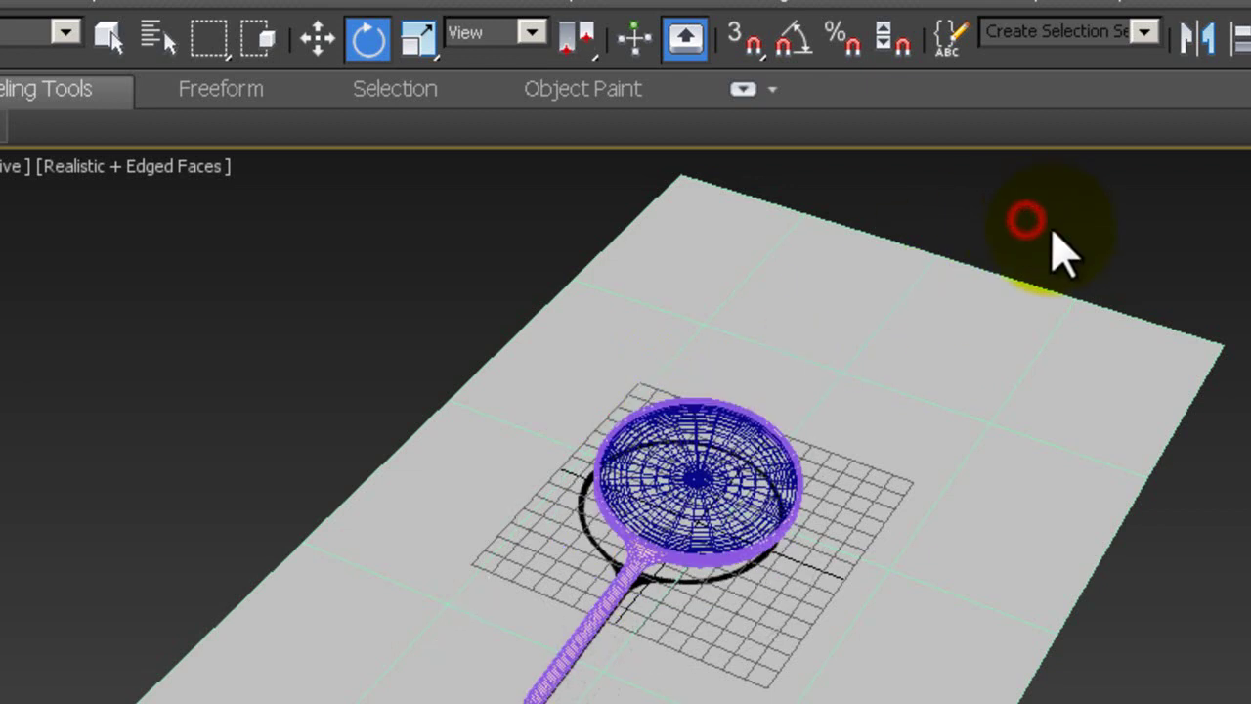
pyautogui.click(1146, 71)
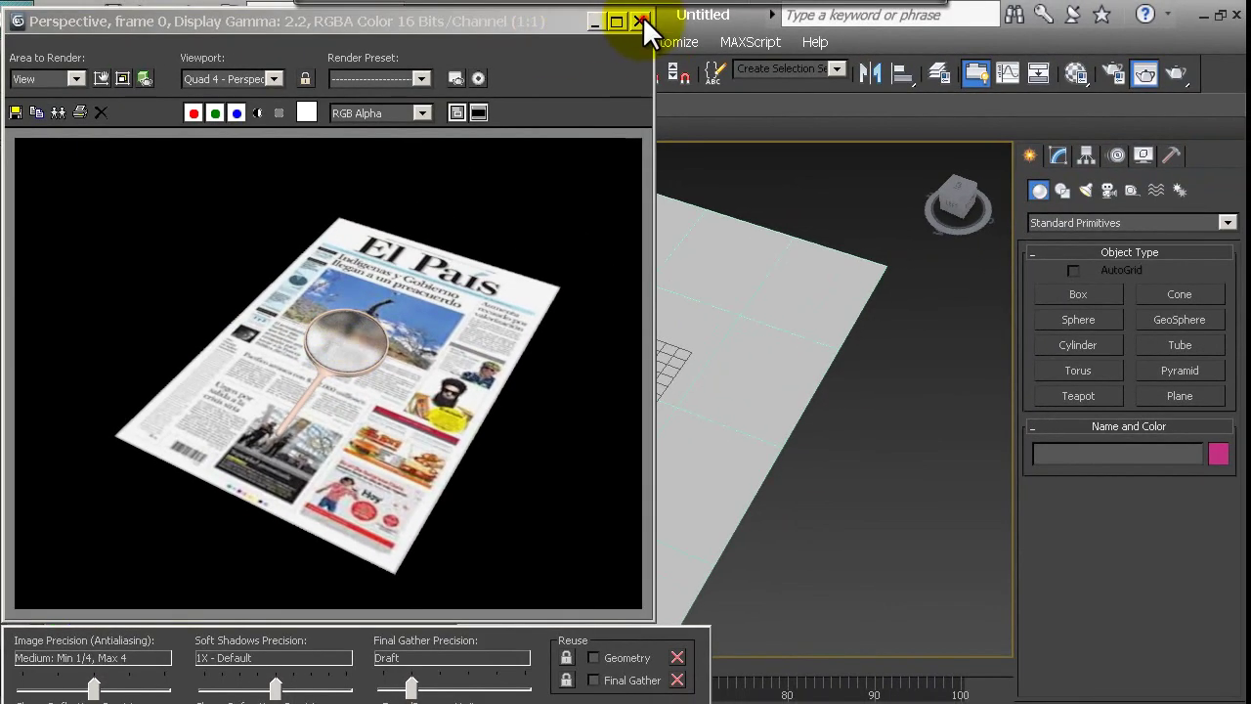
pyautogui.click(642, 15)
# Zoom toward the lens and make the fourth, unused material slot active.
pyautogui.scroll(2, 662, 393)
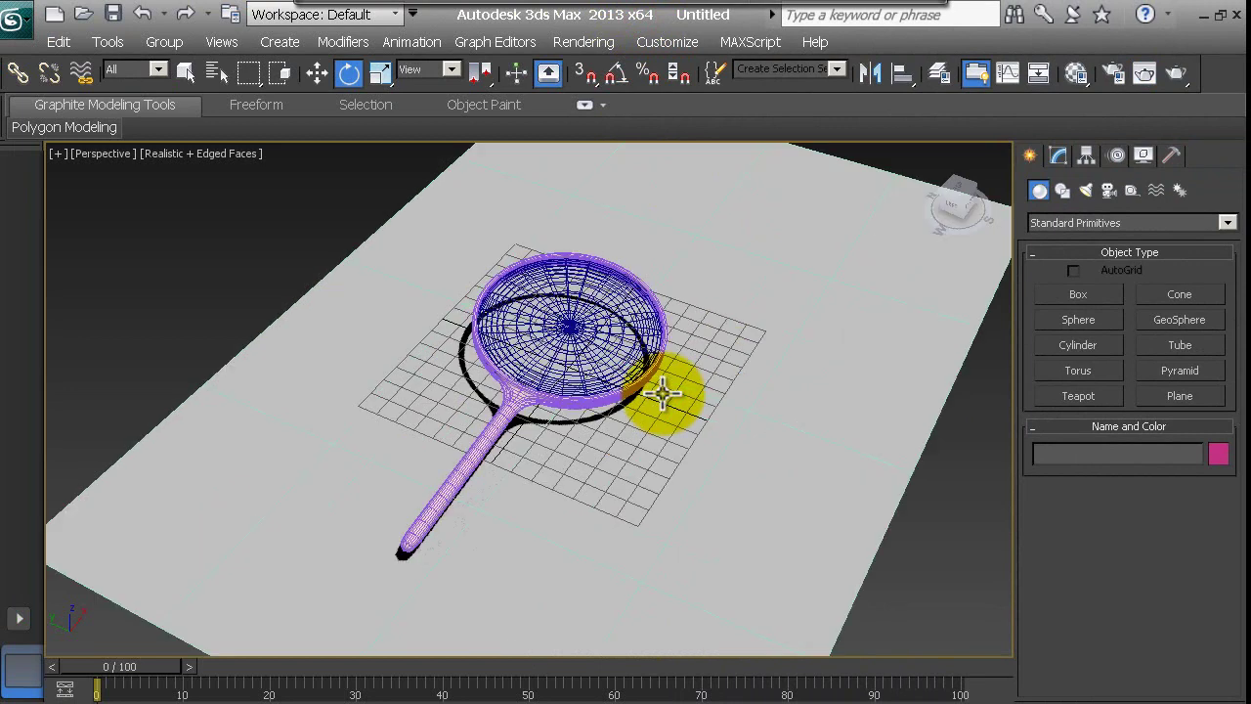
pyautogui.scroll(2, 661, 393)
pyautogui.moveTo(824, 271); pyautogui.dragTo(804, 291, button='middle')
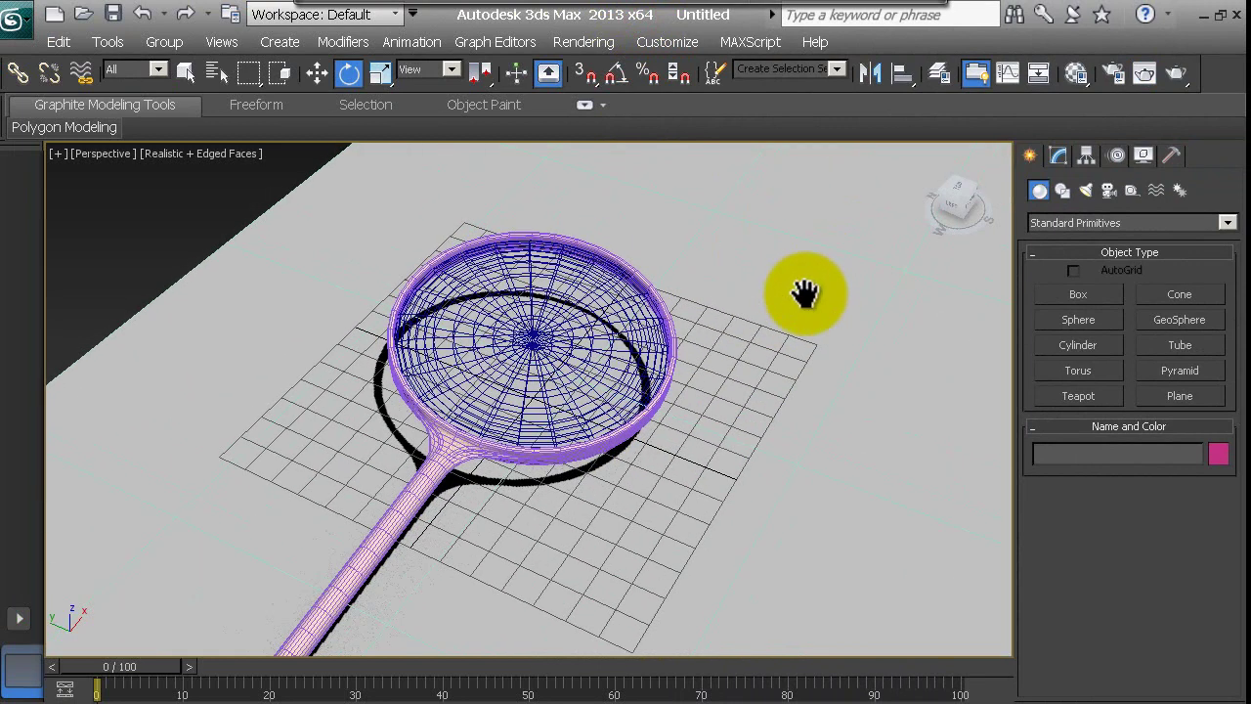
pyautogui.press('m')
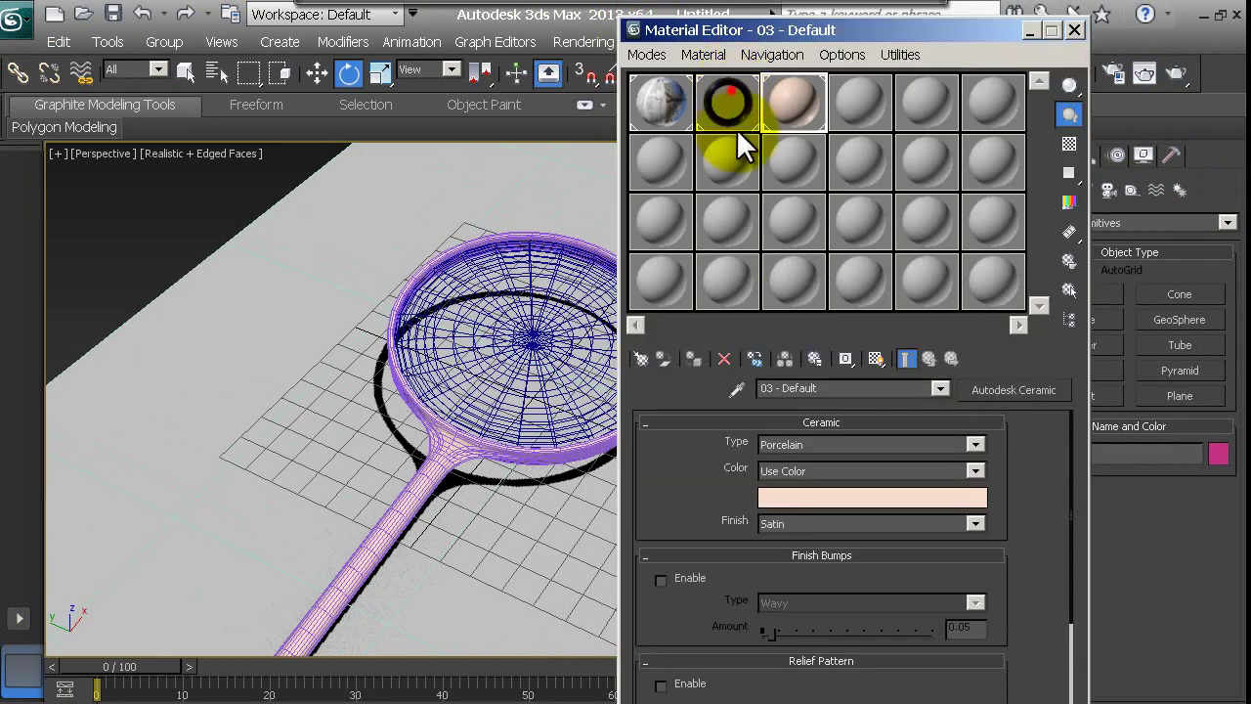
pyautogui.click(737, 129)
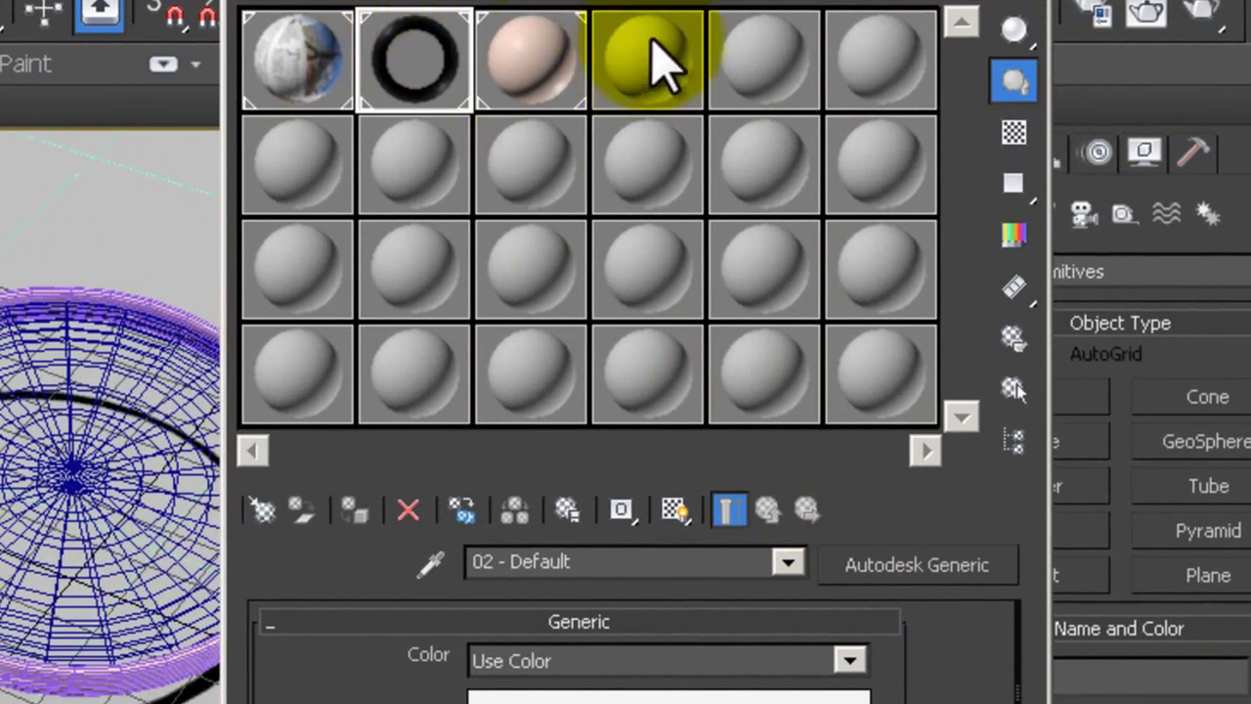
pyautogui.click(655, 49)
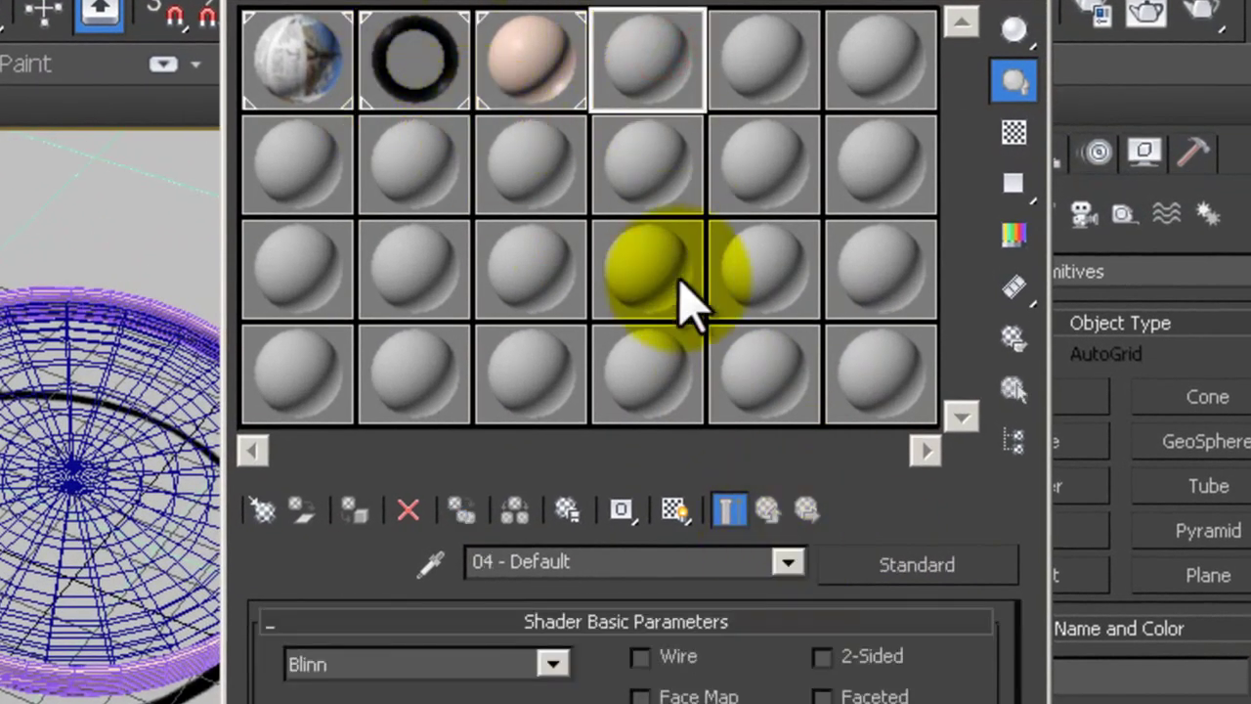
# Load the library Glass > Clear material into slot 4.
pyautogui.click(888, 560)
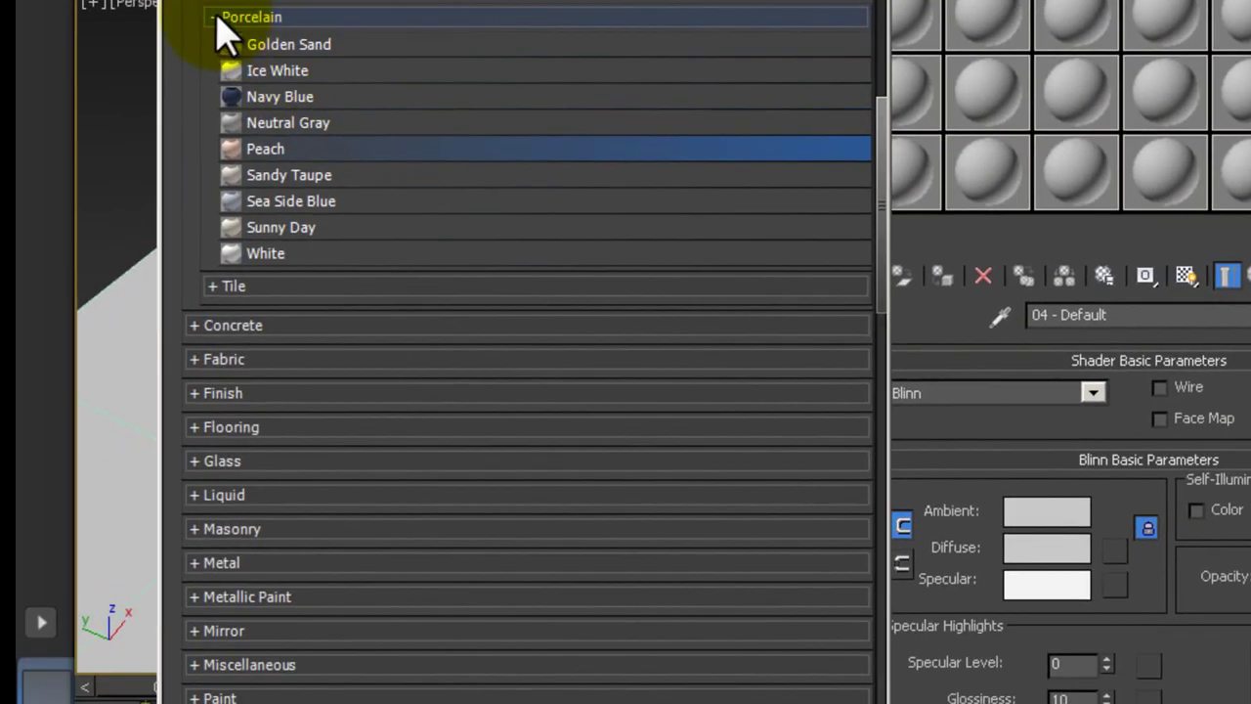
pyautogui.click(213, 19)
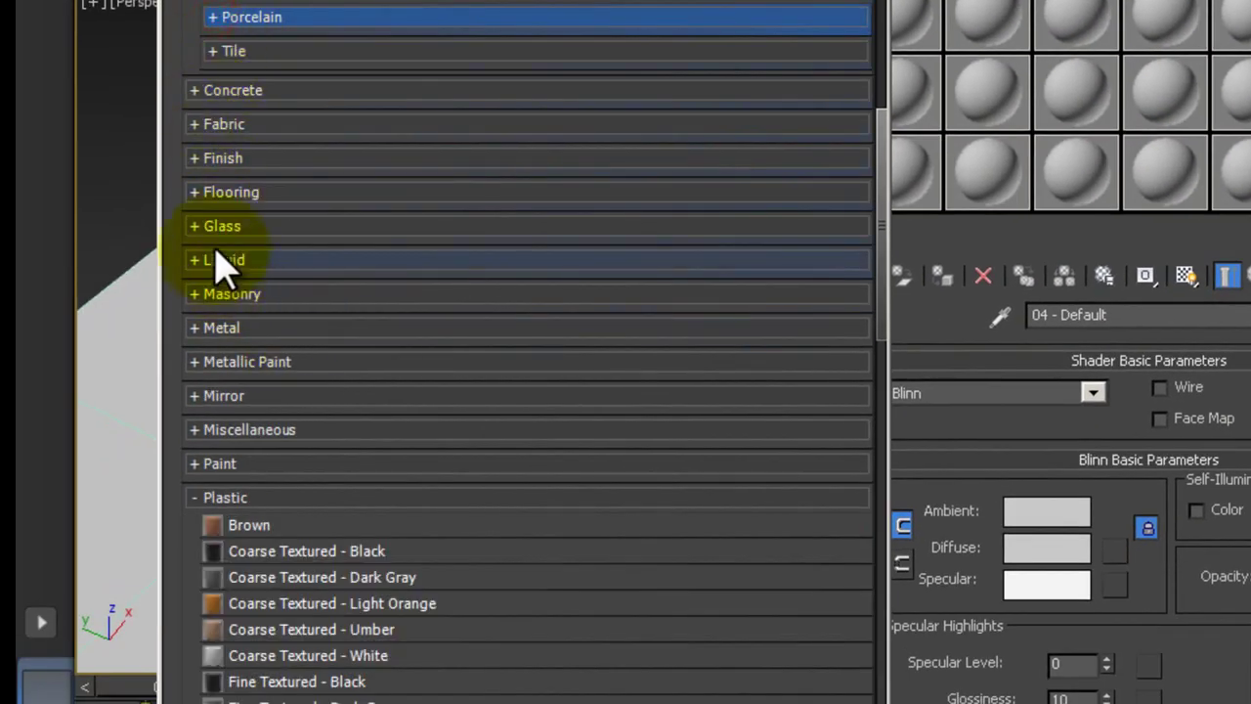
pyautogui.click(196, 225)
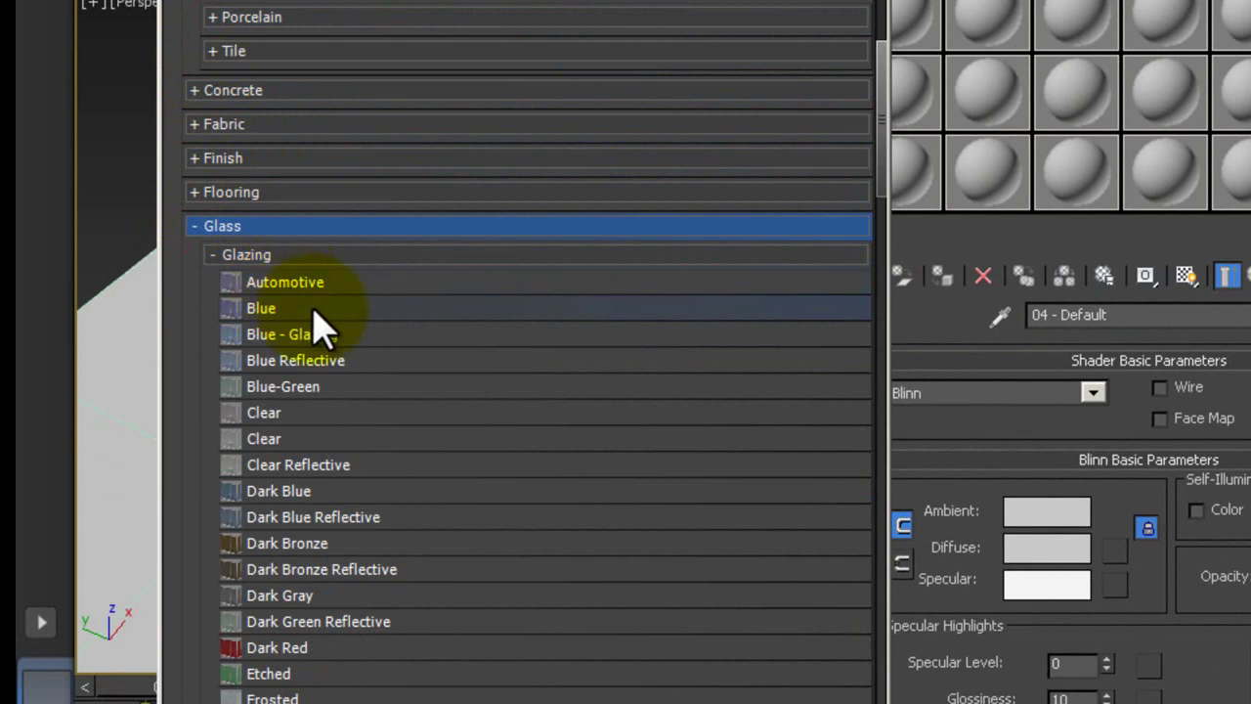
pyautogui.scroll(-1, 371, 322)
pyautogui.scroll(-1, 372, 305)
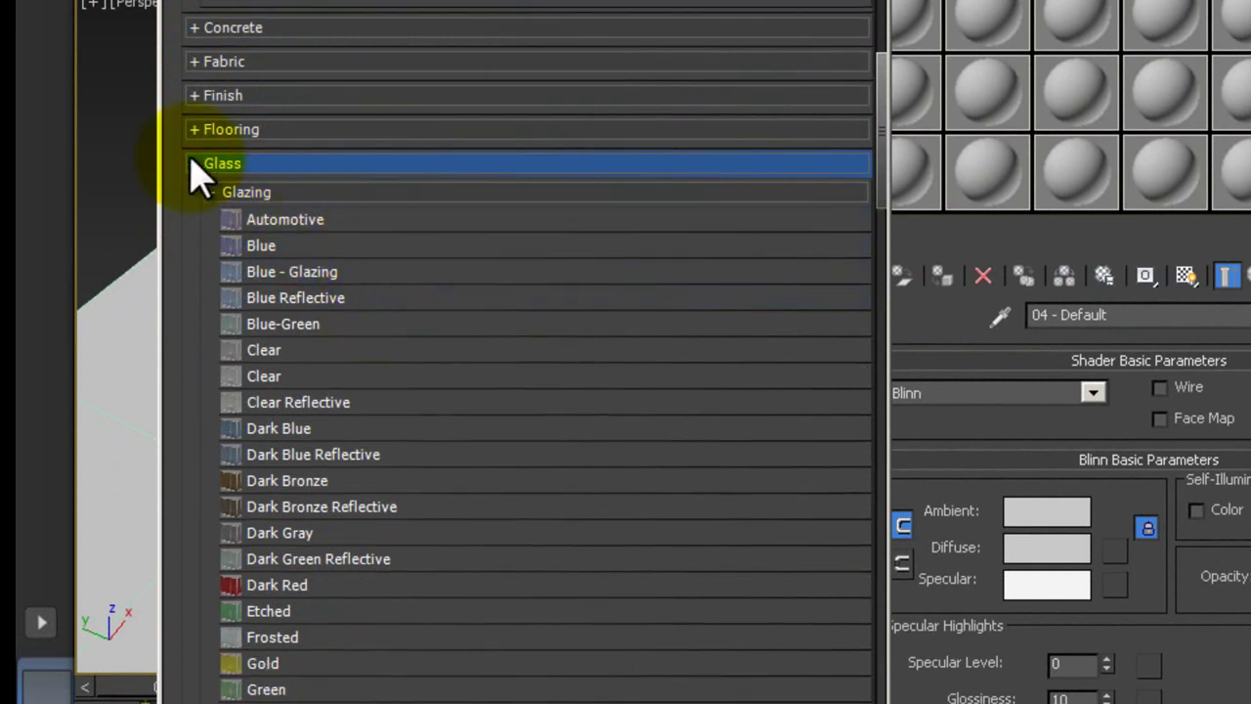
pyautogui.click(215, 192)
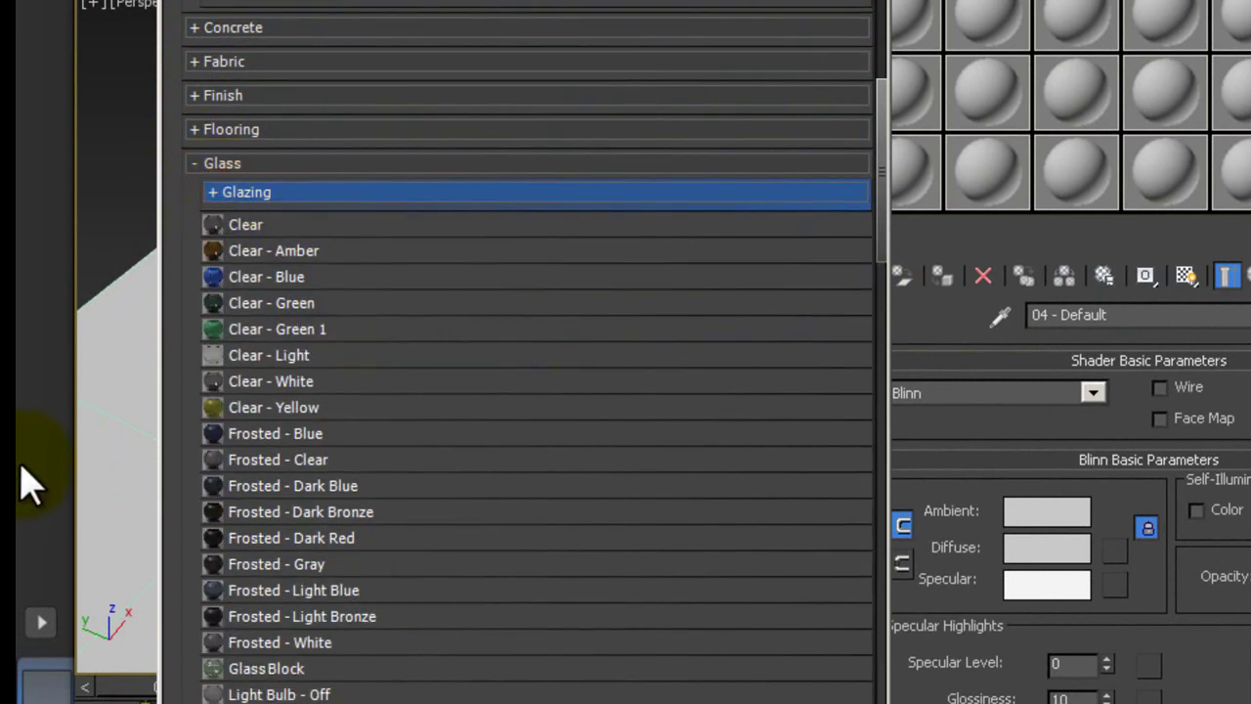
pyautogui.click(266, 225)
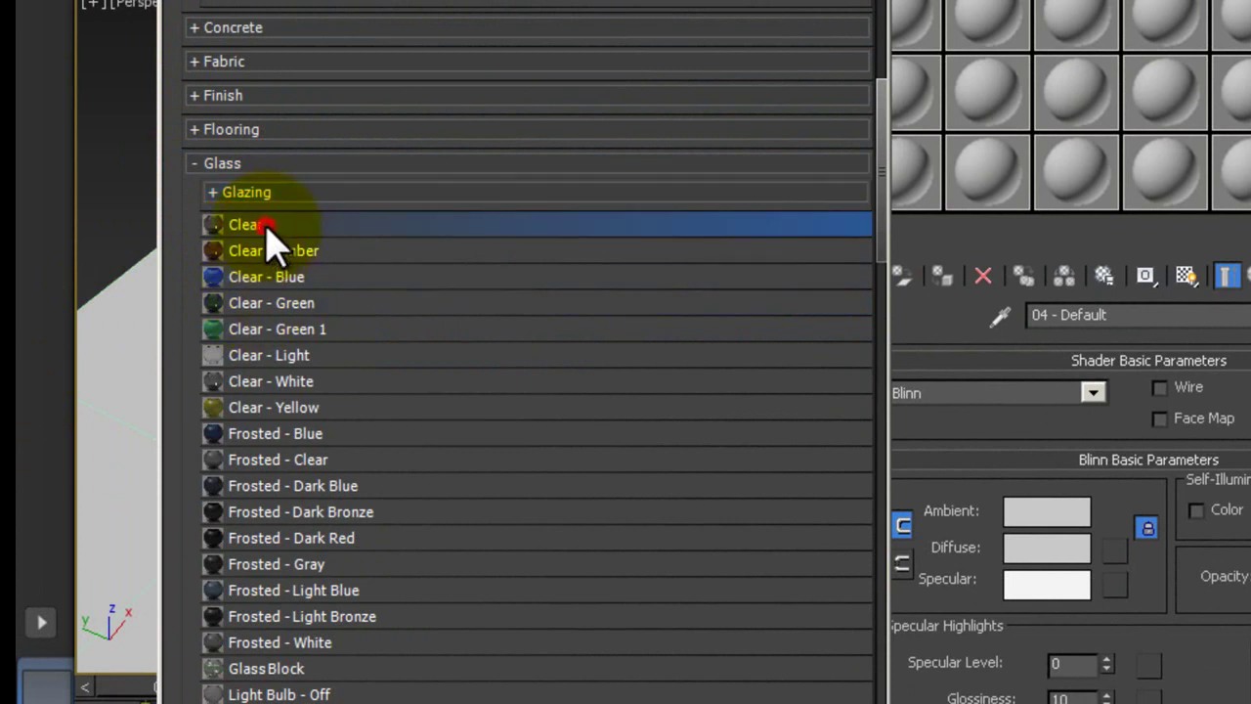
pyautogui.doubleClick(254, 227)
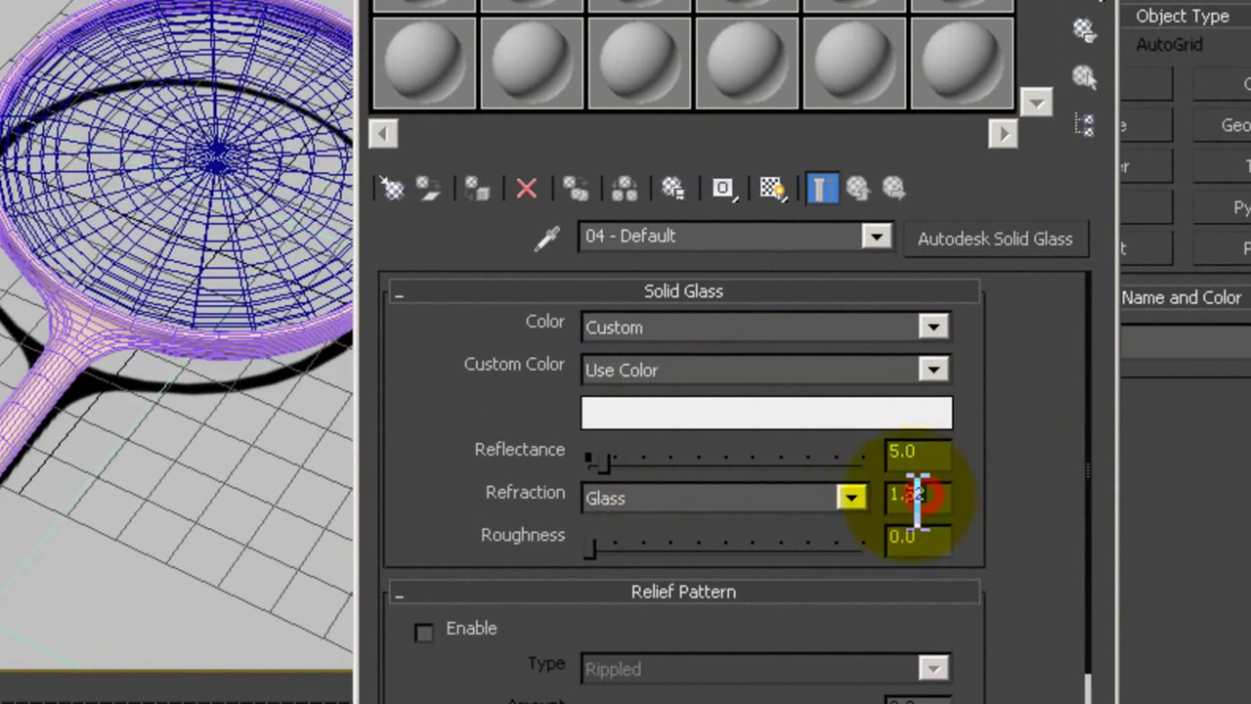
# Set the glass refraction to 1.1 and apply the material to the lens.
pyautogui.click(909, 495)
pyautogui.write('11')
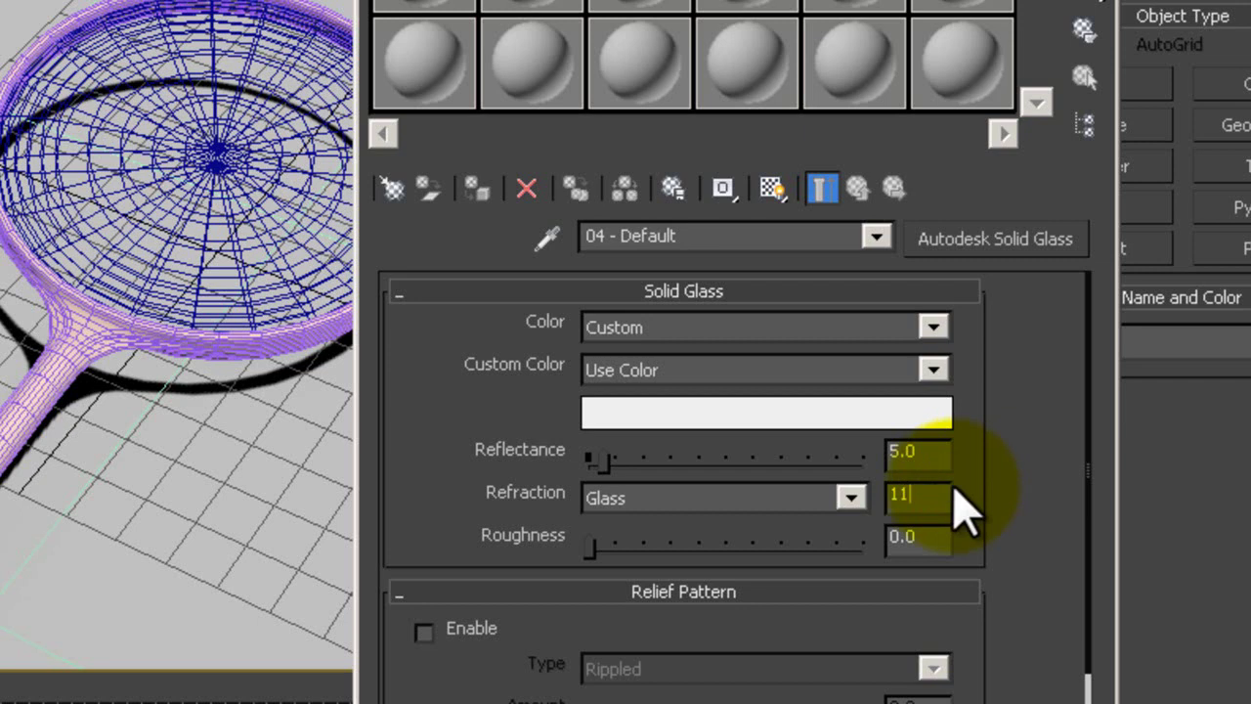
pyautogui.press('Return')
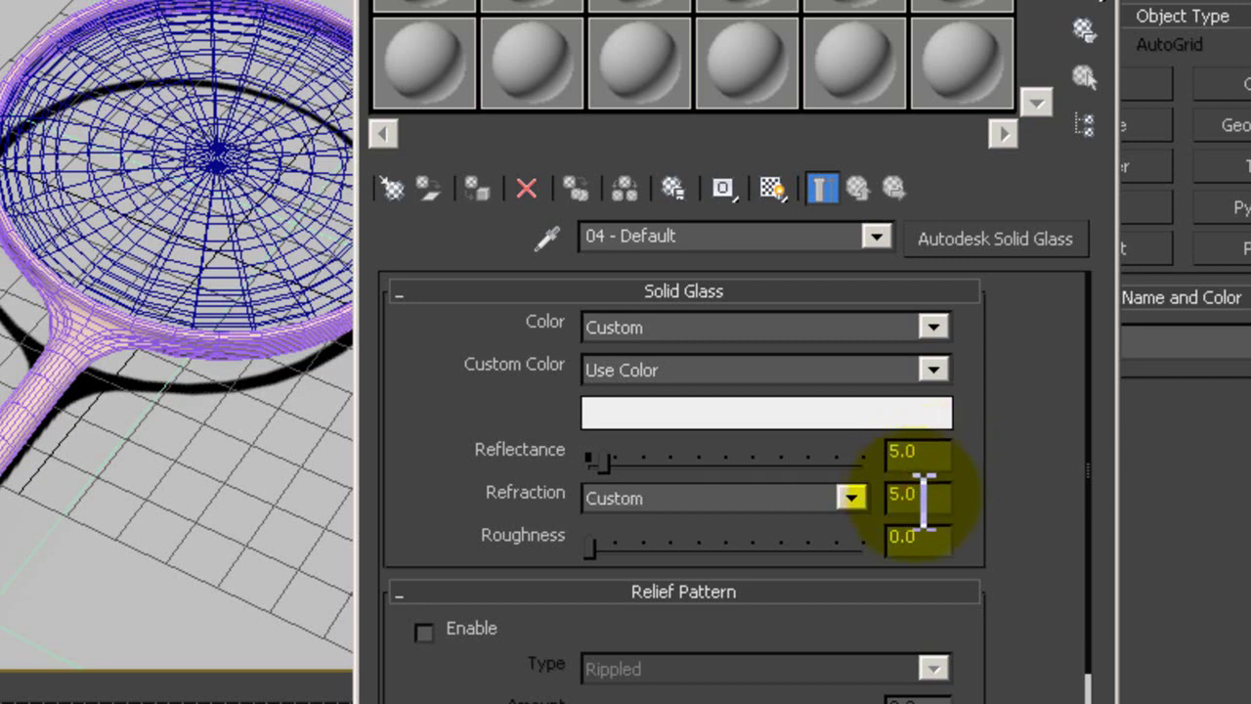
pyautogui.moveTo(924, 493); pyautogui.dragTo(887, 500)
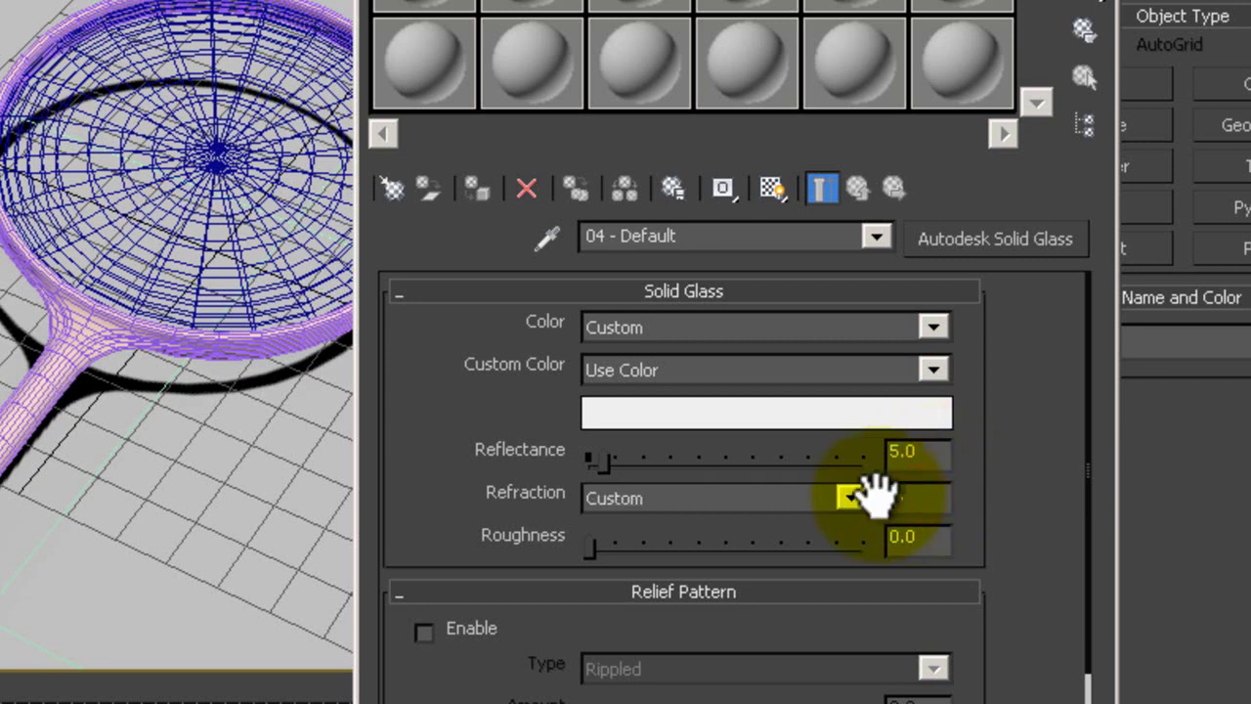
pyautogui.write('1.1')
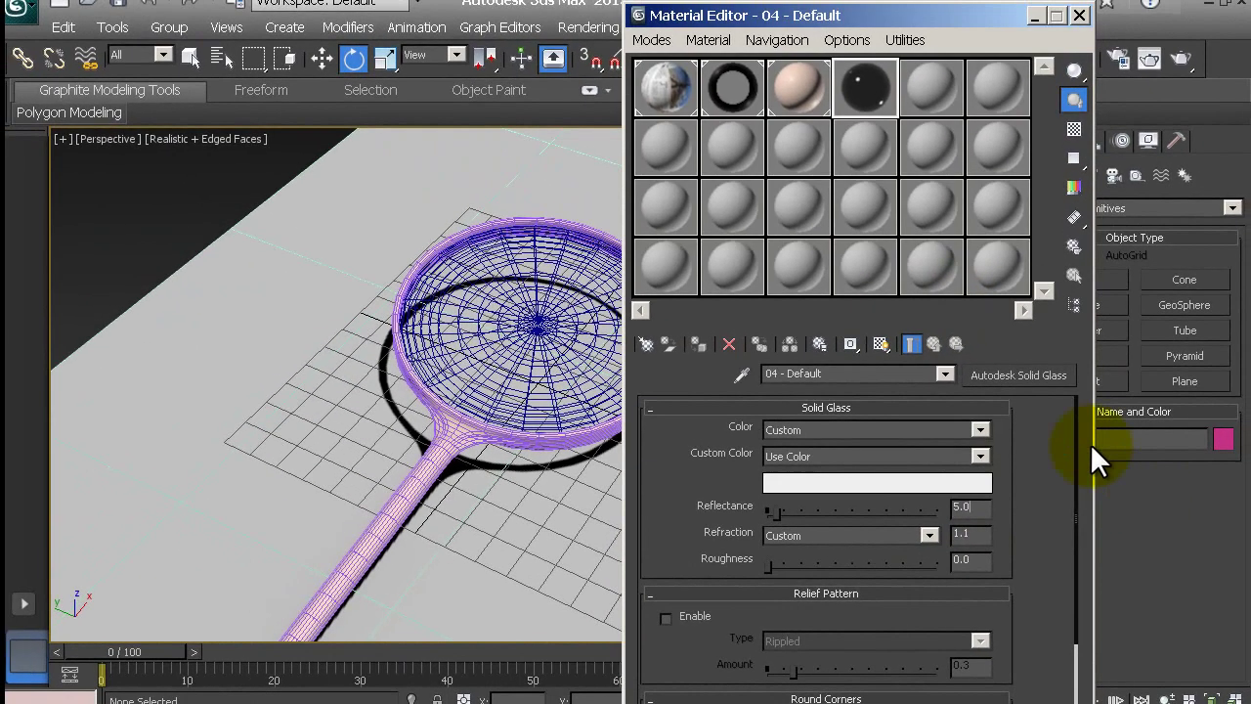
pyautogui.moveTo(862, 85); pyautogui.dragTo(596, 314)
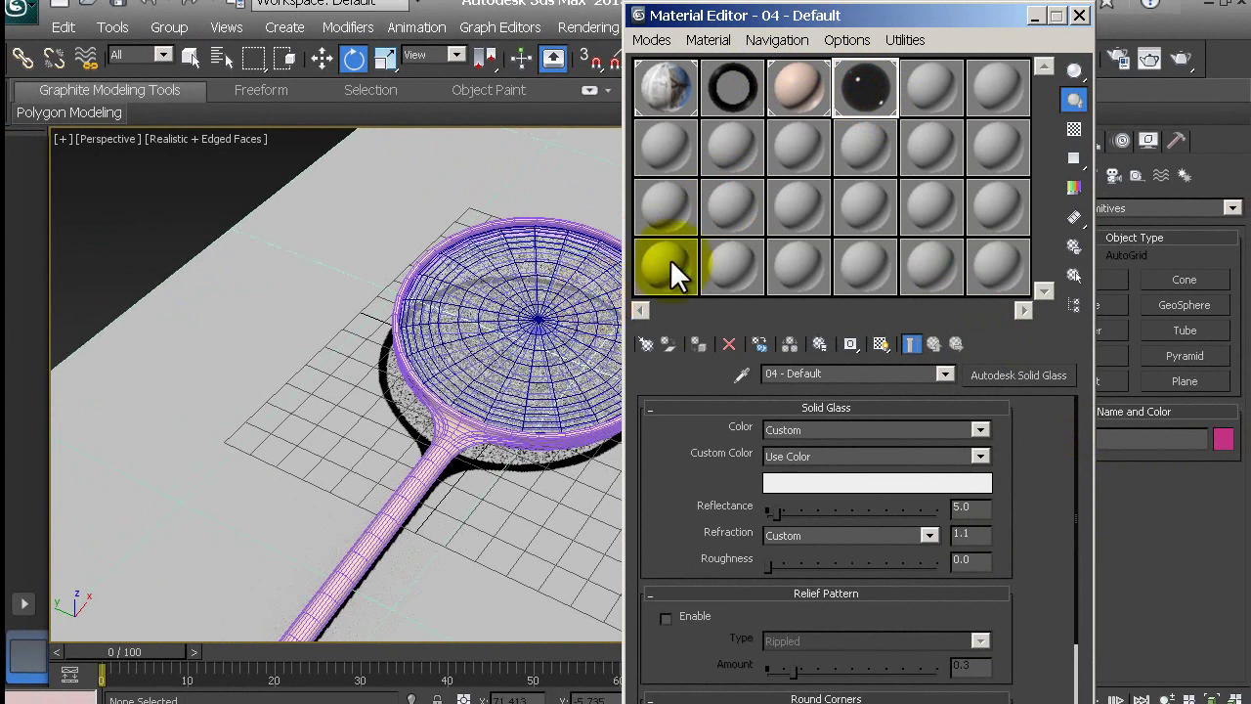
pyautogui.click(1080, 16)
# Render the scene with the new glass lens and move the rendered frame window right.
pyautogui.click(1180, 57)
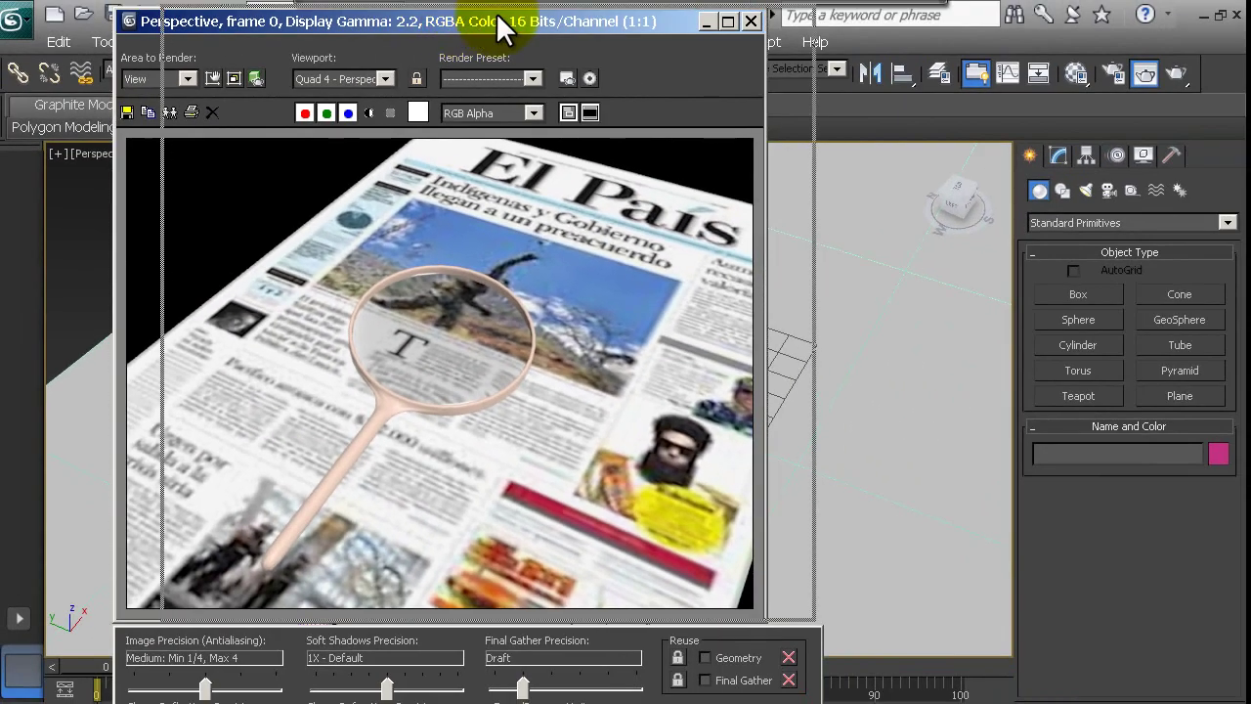
pyautogui.moveTo(496, 14); pyautogui.dragTo(601, 5)
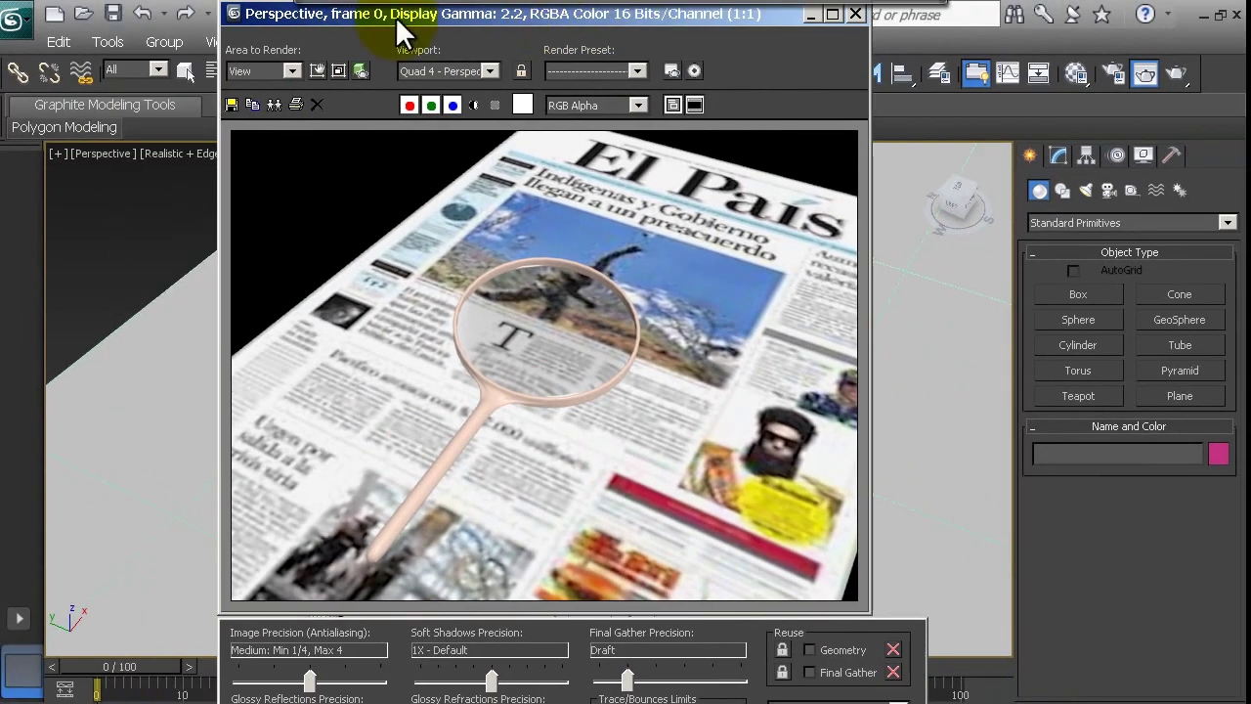